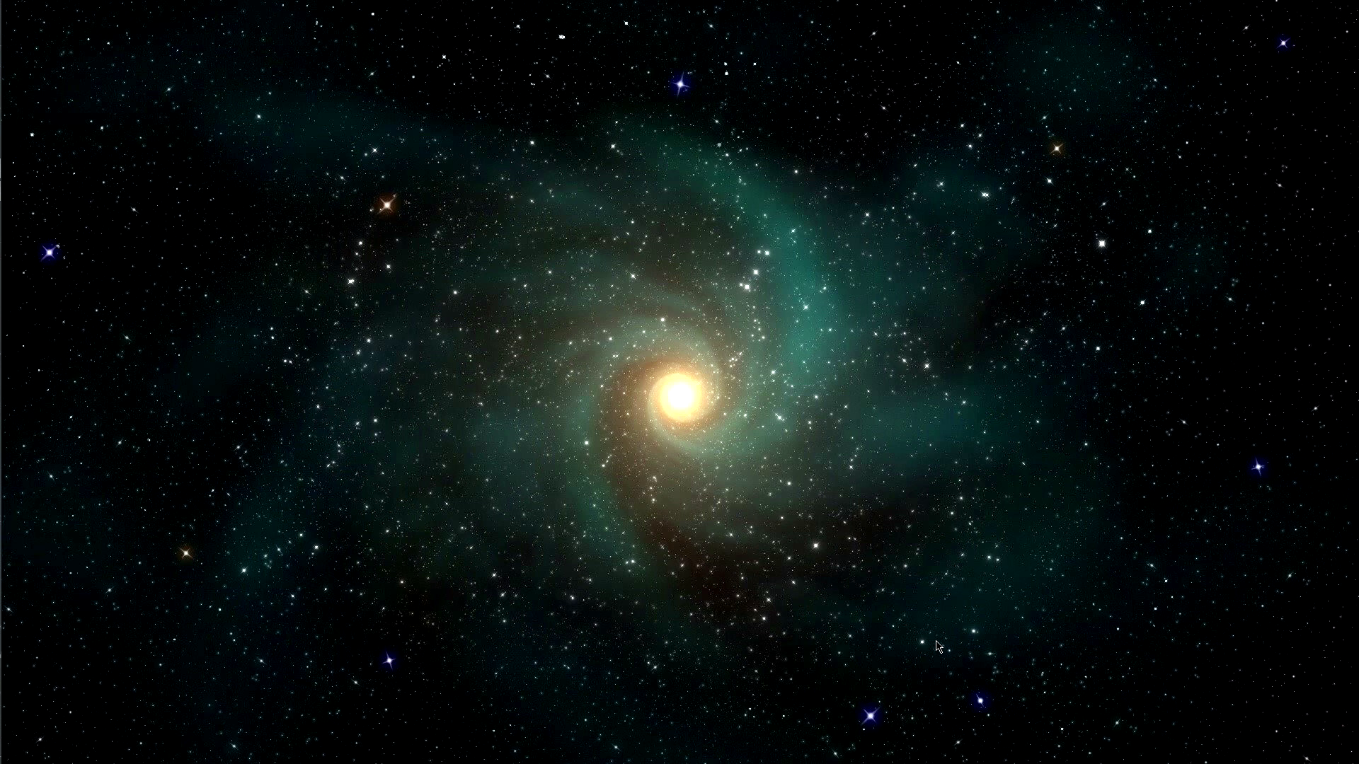
- Open File Explorer and go to the Steinberg folder inside Program Files (x86) on drive C, showing its full path
key("super+e")
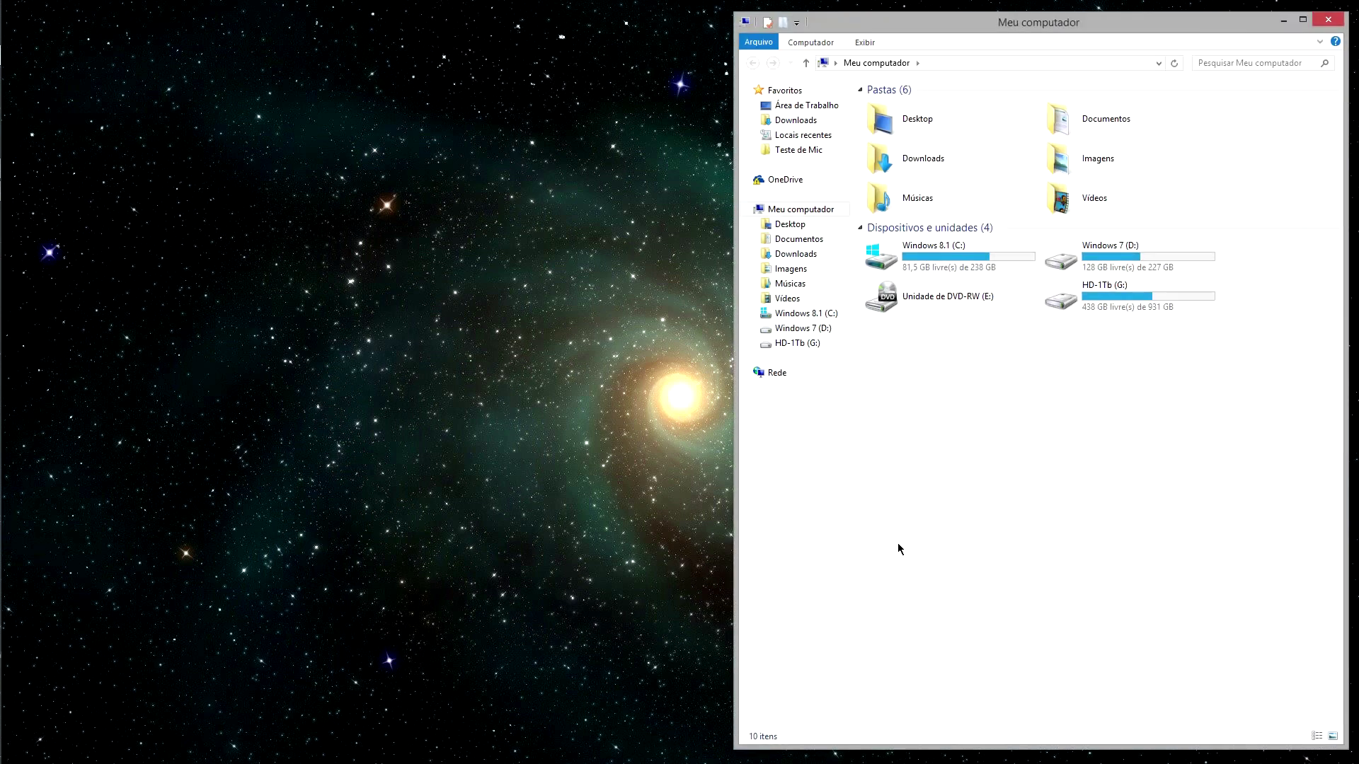
left_click(792, 318)
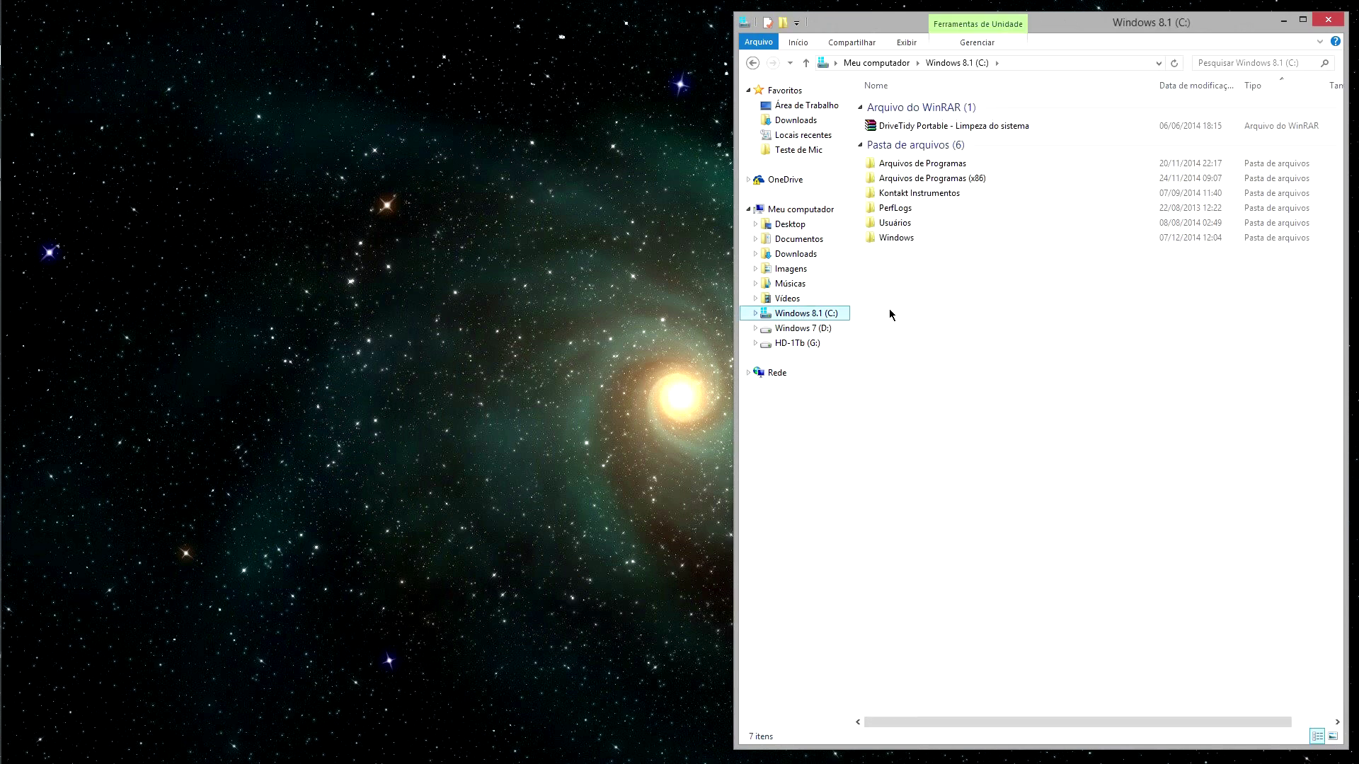
double_click(941, 179)
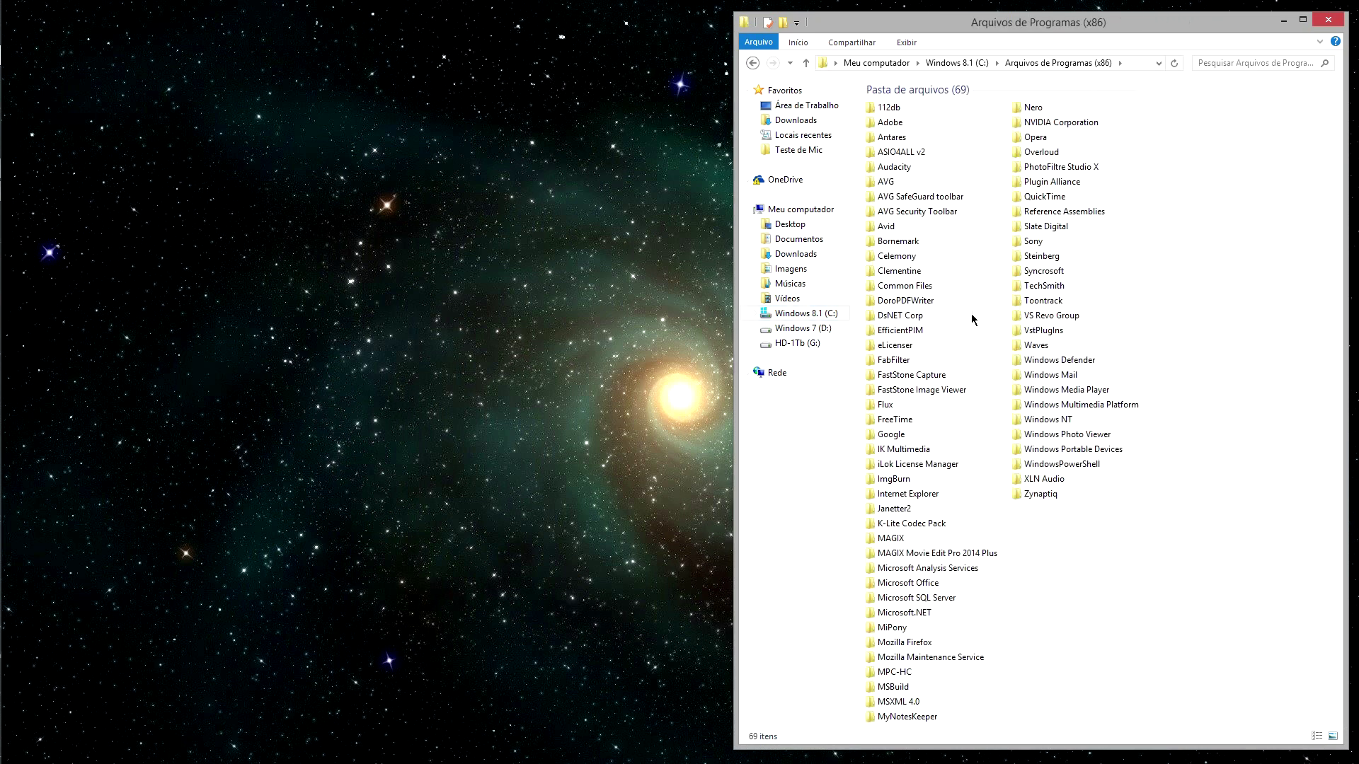
left_click(1046, 226)
left_click(1041, 256)
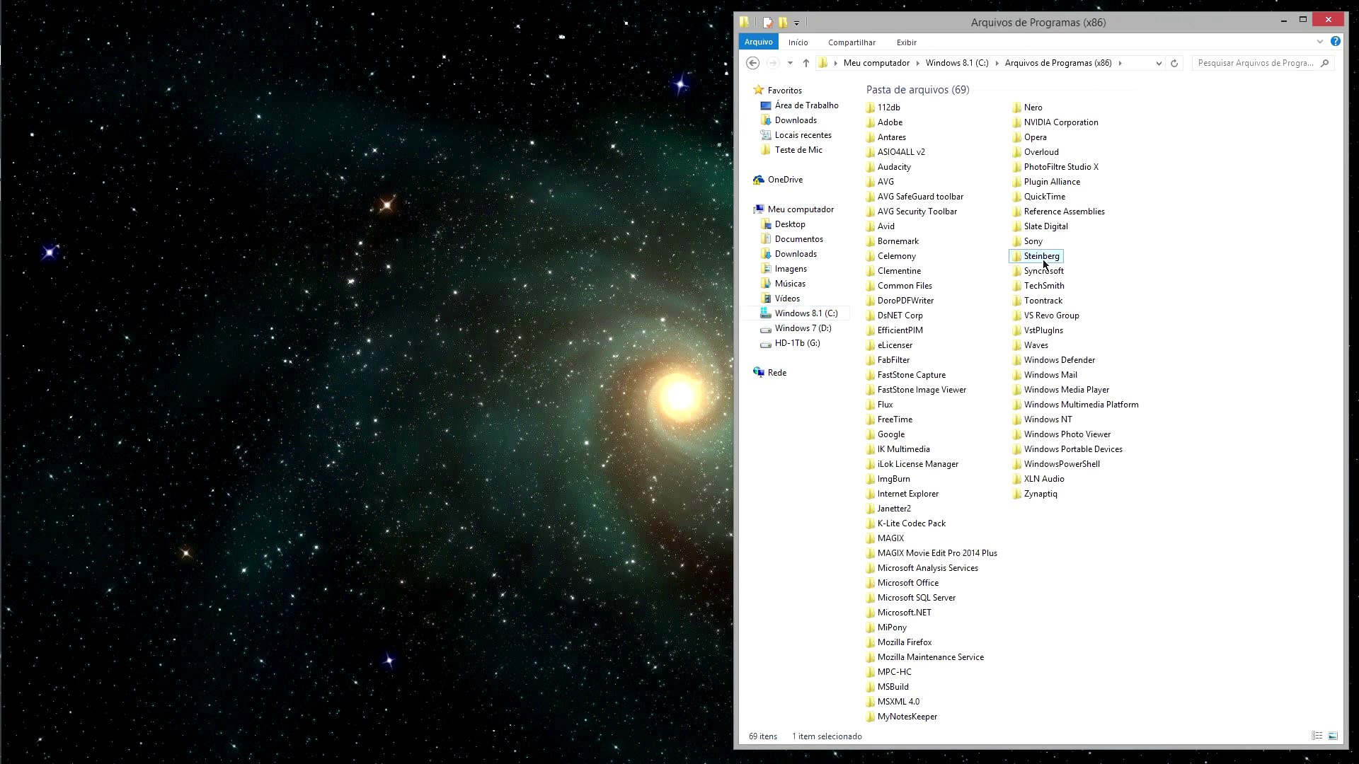
double_click(1041, 256)
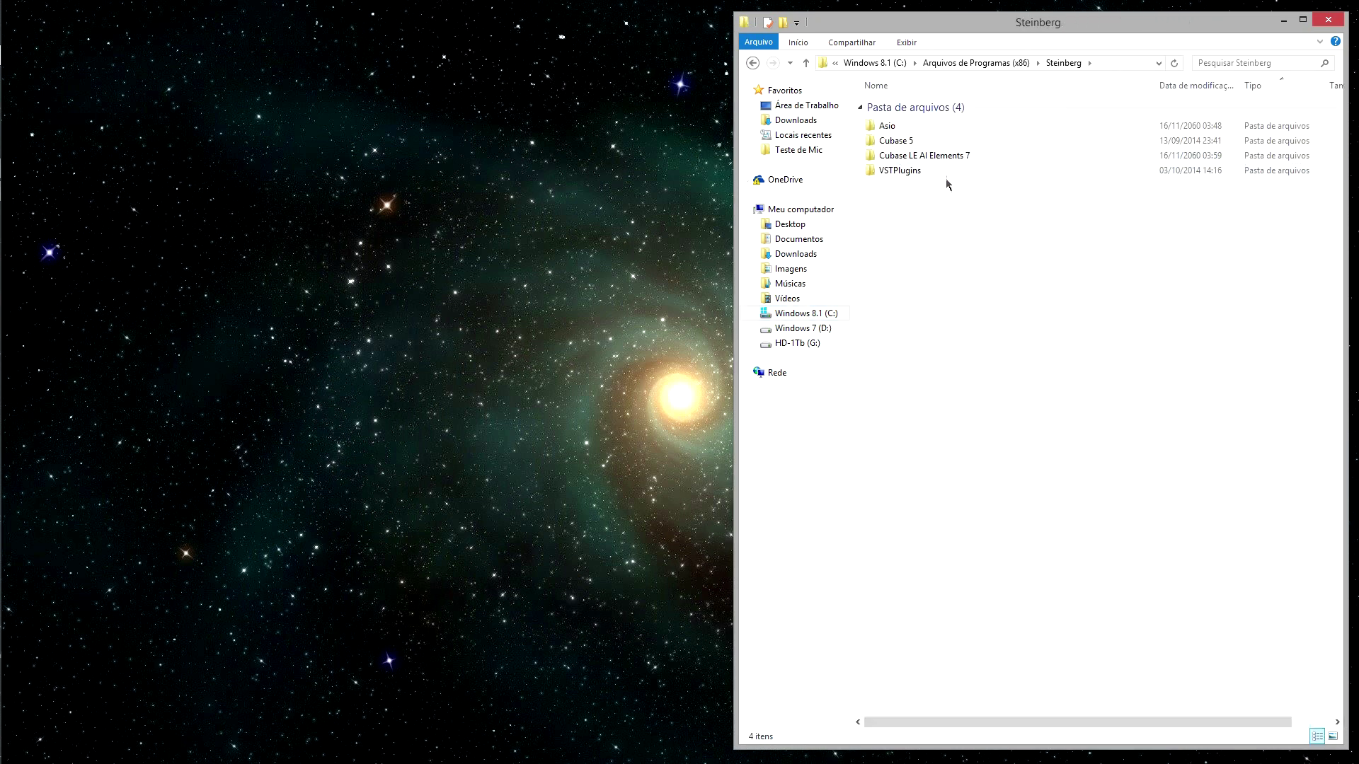
left_click(1131, 66)
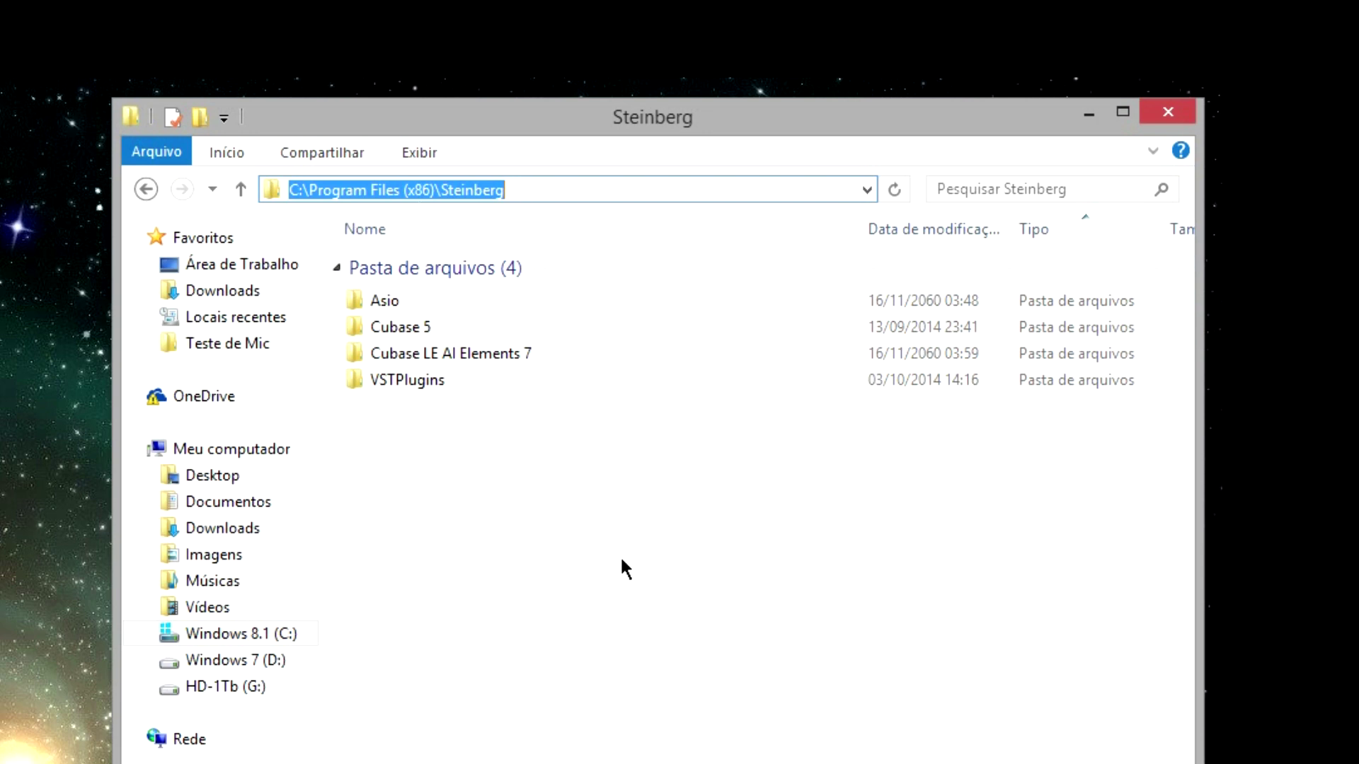
- Examine the contents of the Cubase 5 and Cubase LE AI Elements 7 folders, returning to the Steinberg folder after each
left_click(395, 326)
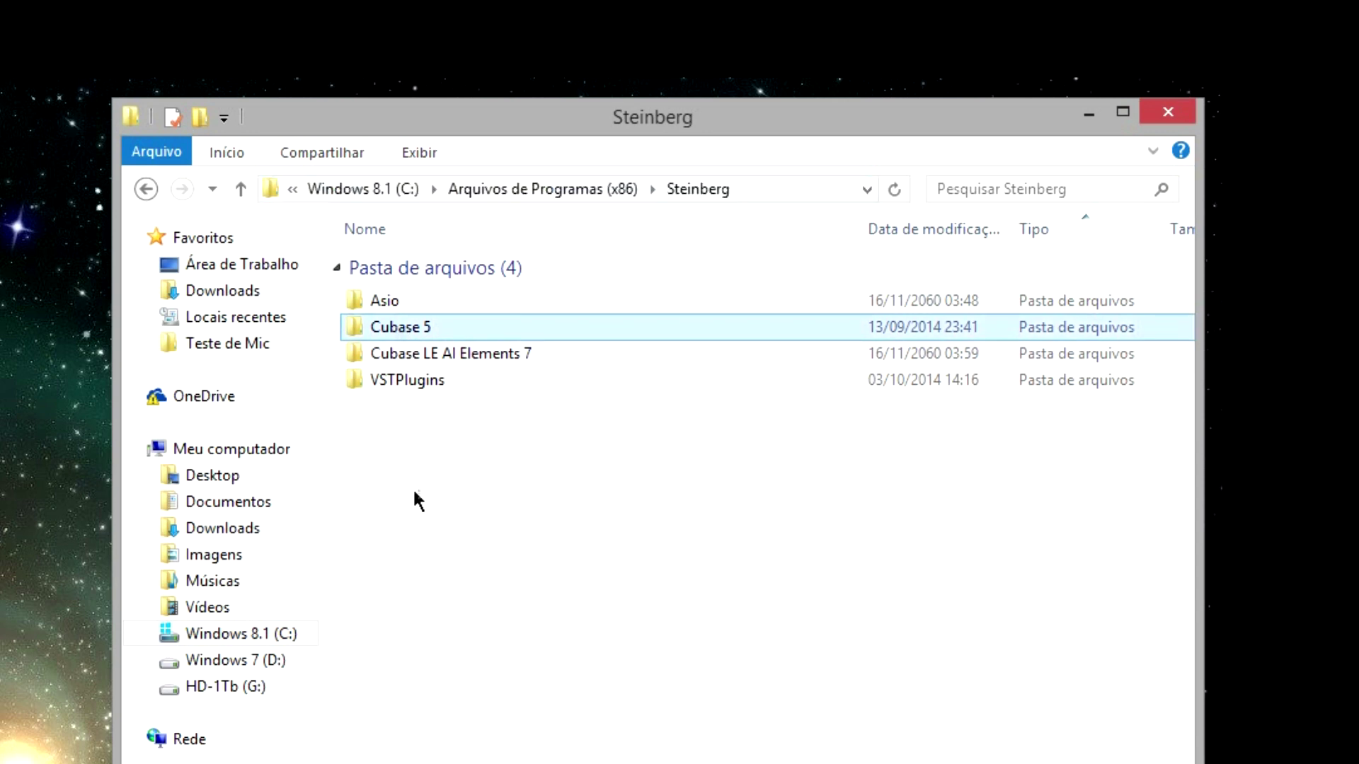
left_click(488, 354)
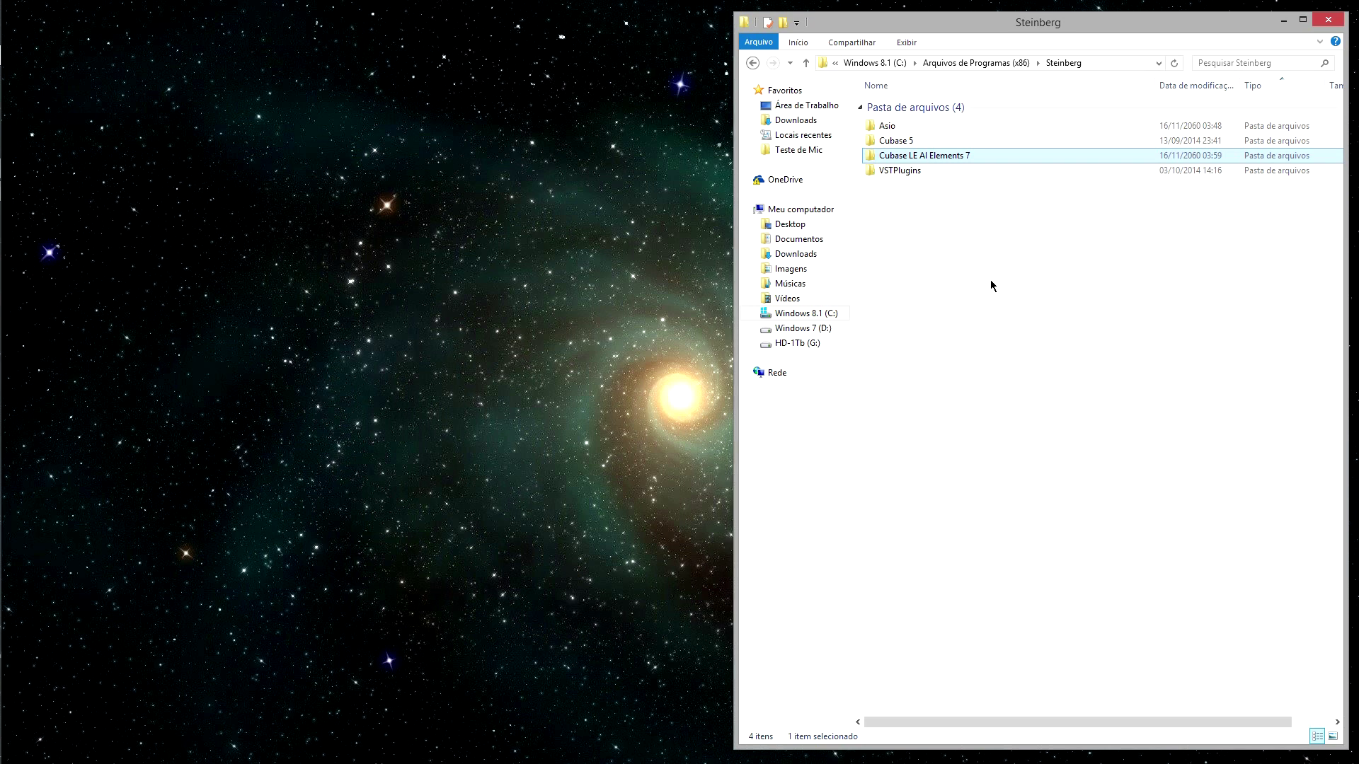
left_click(1002, 280)
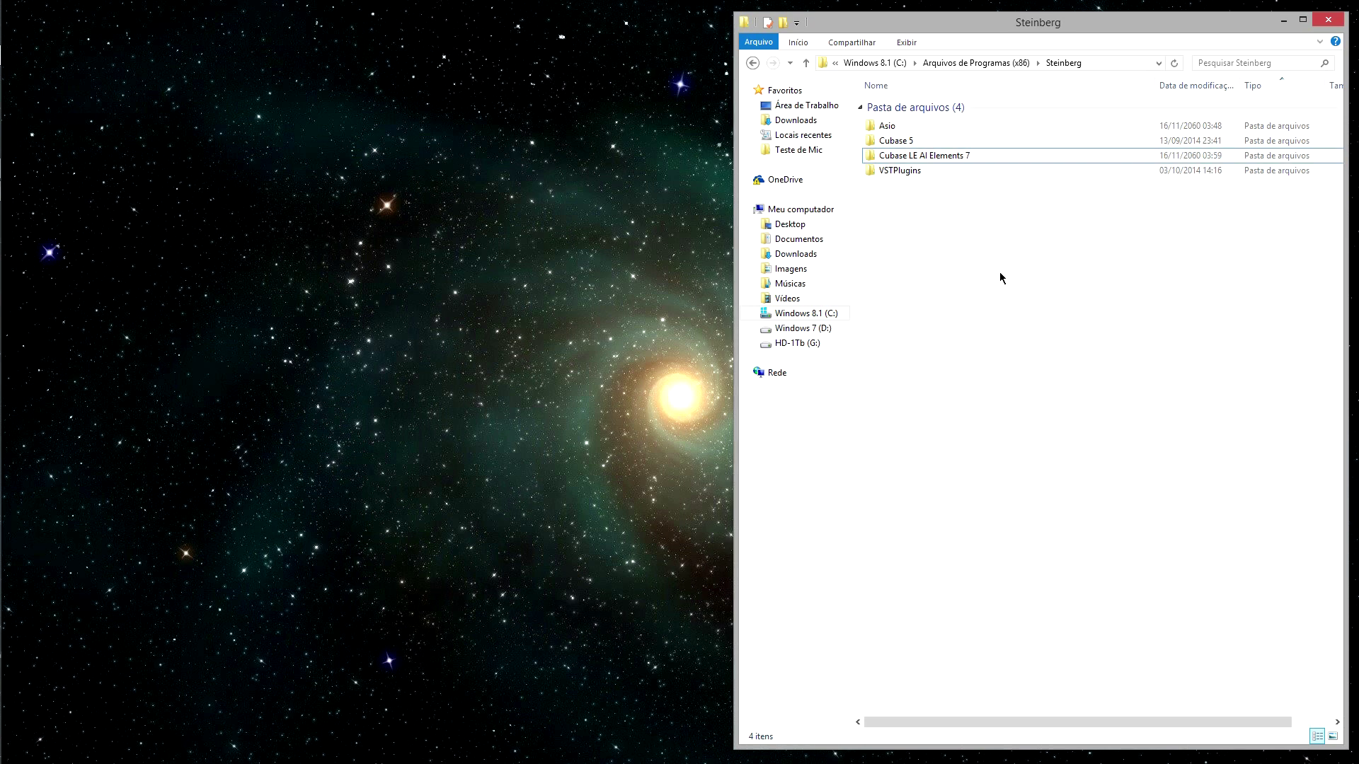
double_click(893, 141)
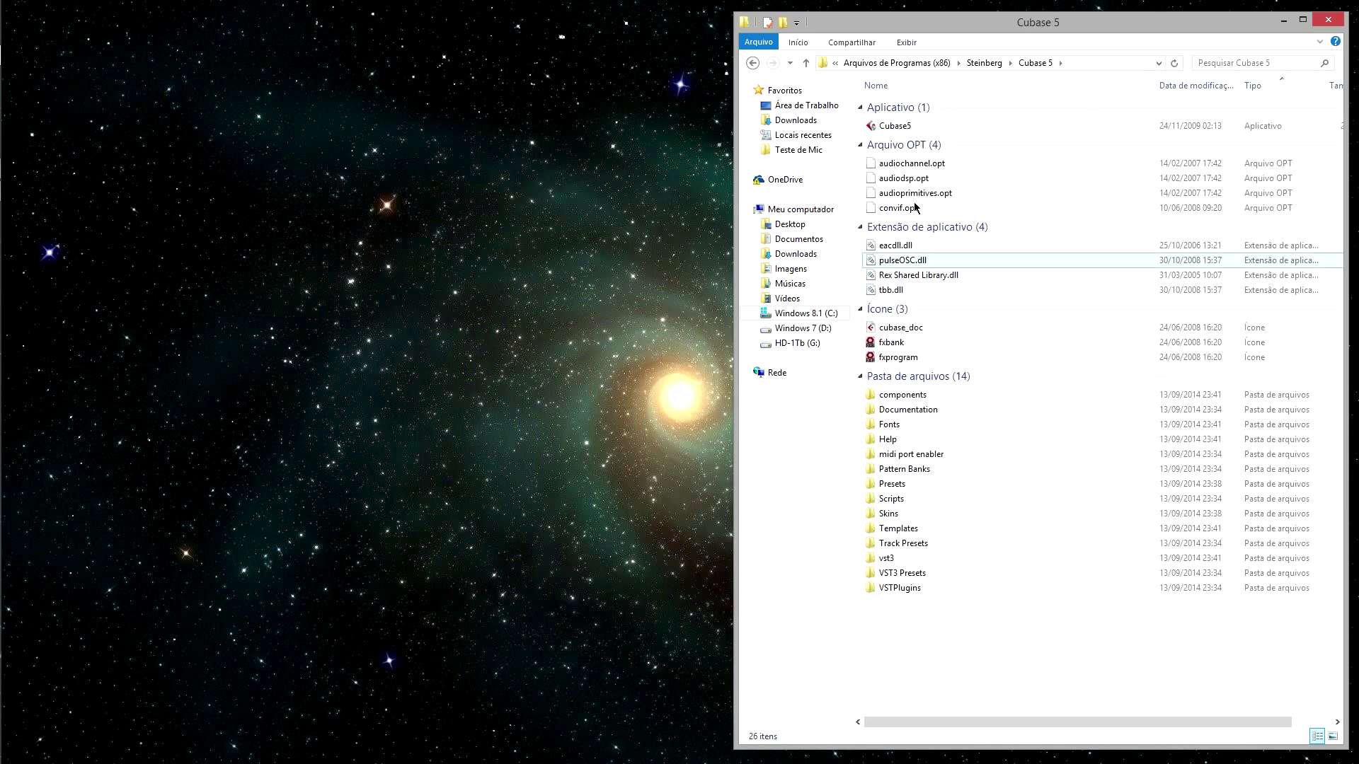
left_click(752, 63)
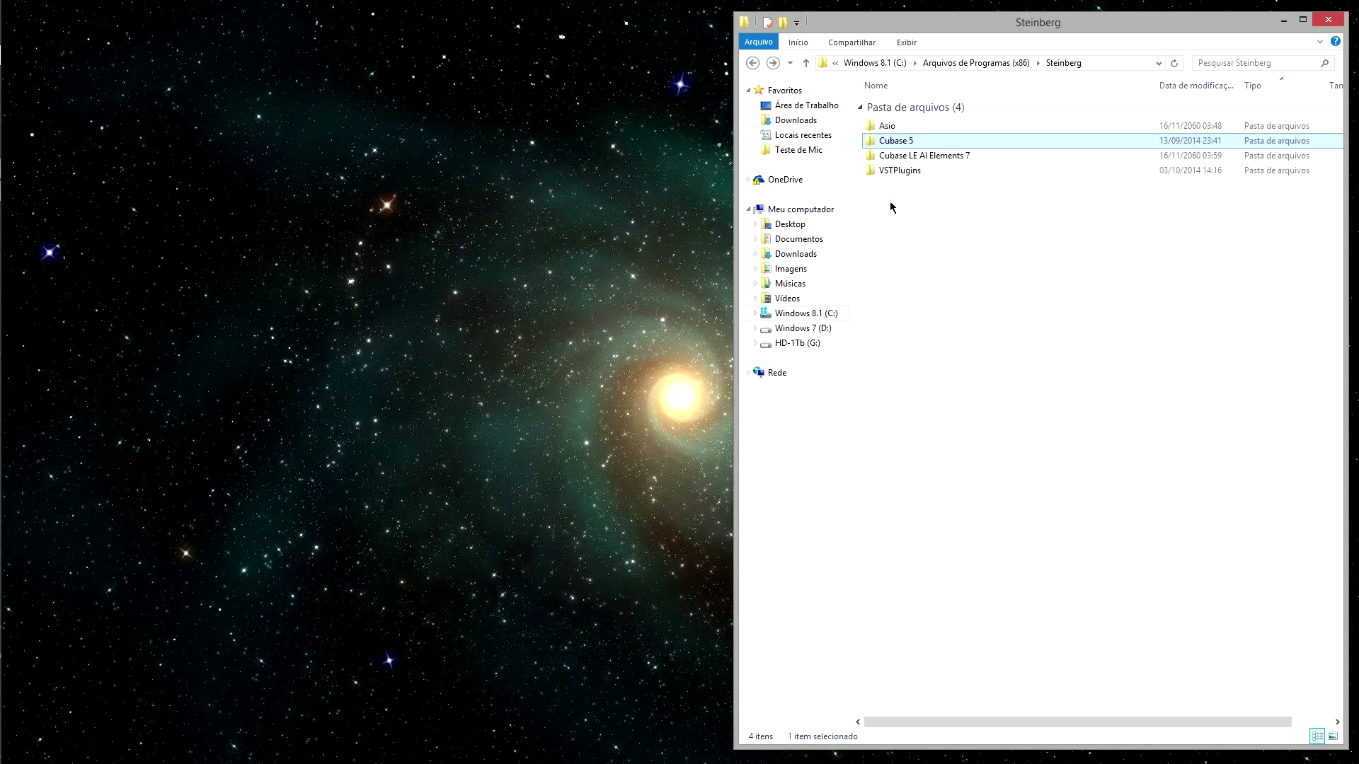
double_click(922, 155)
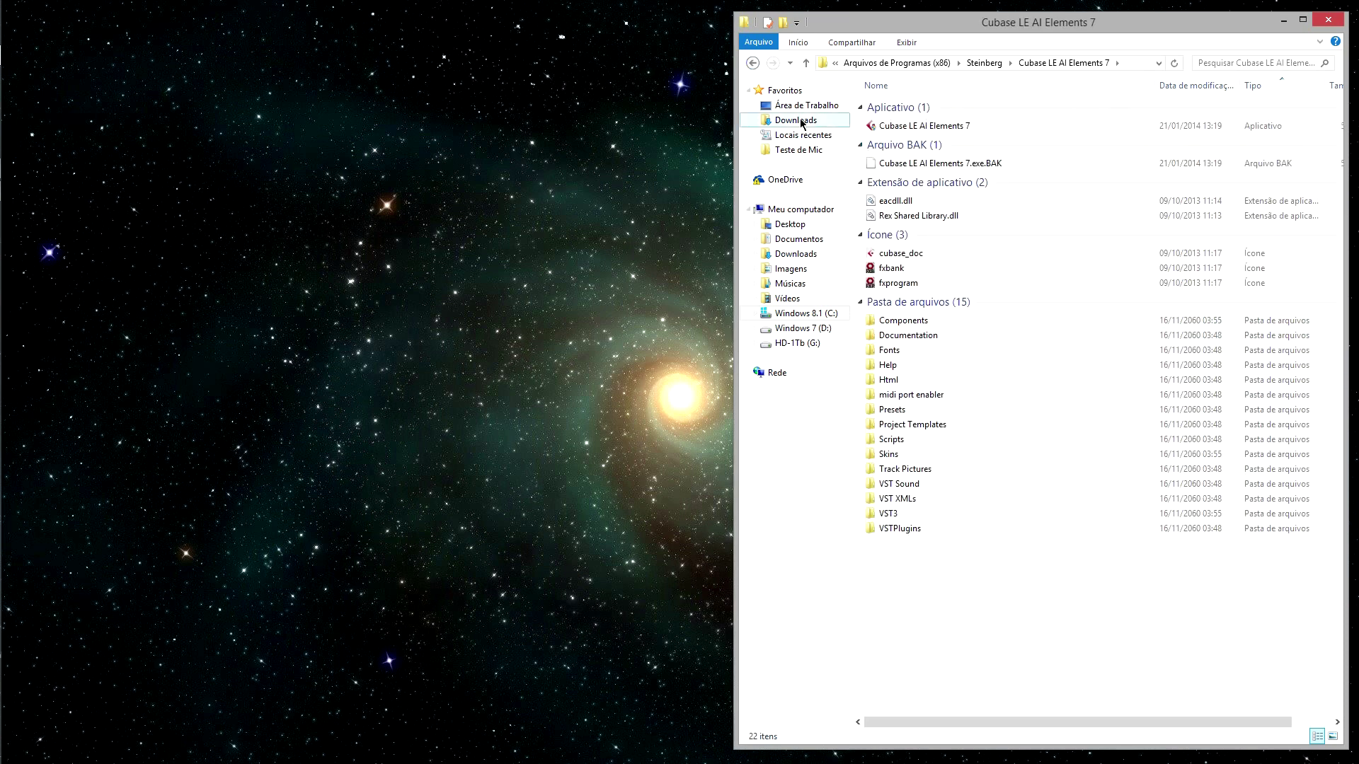
left_click(752, 63)
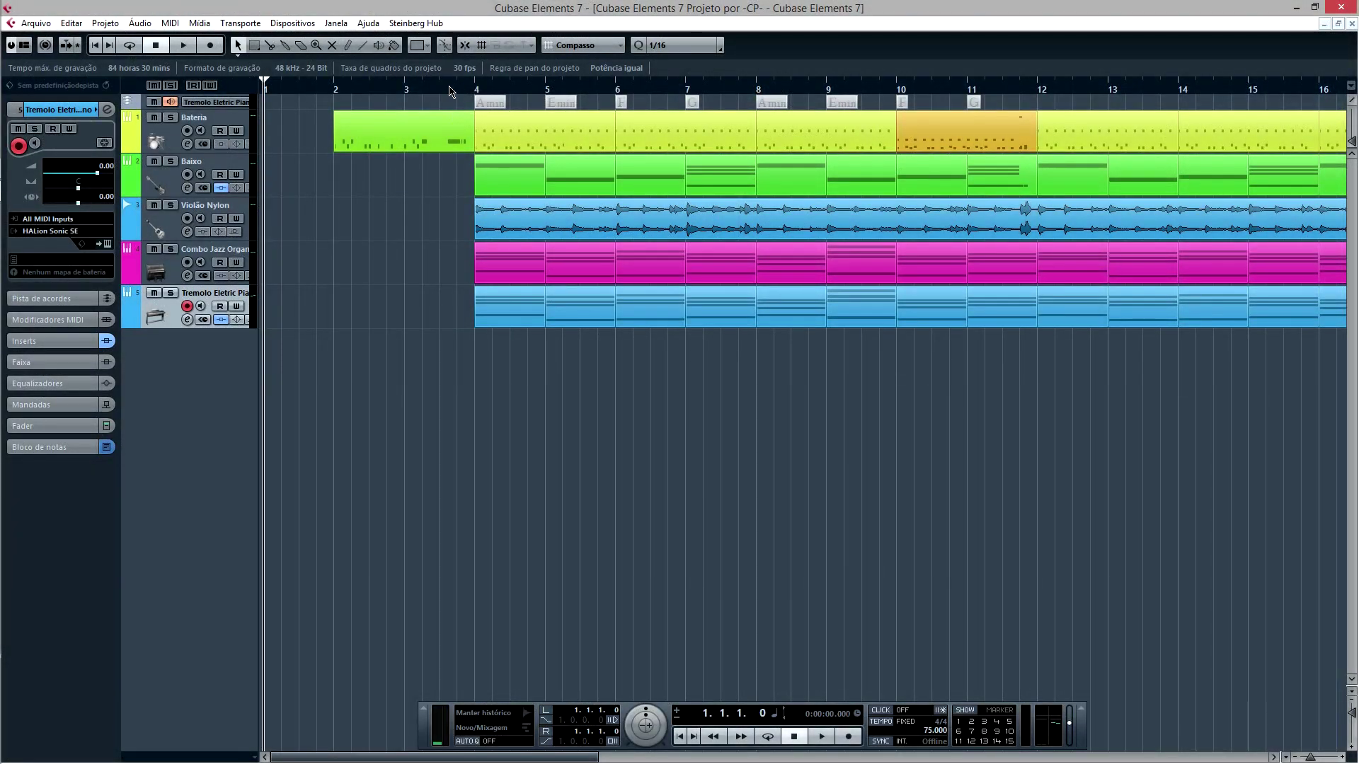
- Switch to the Cubase Elements 7 project and play it from just before bar 4, then stop playback
left_click(466, 90)
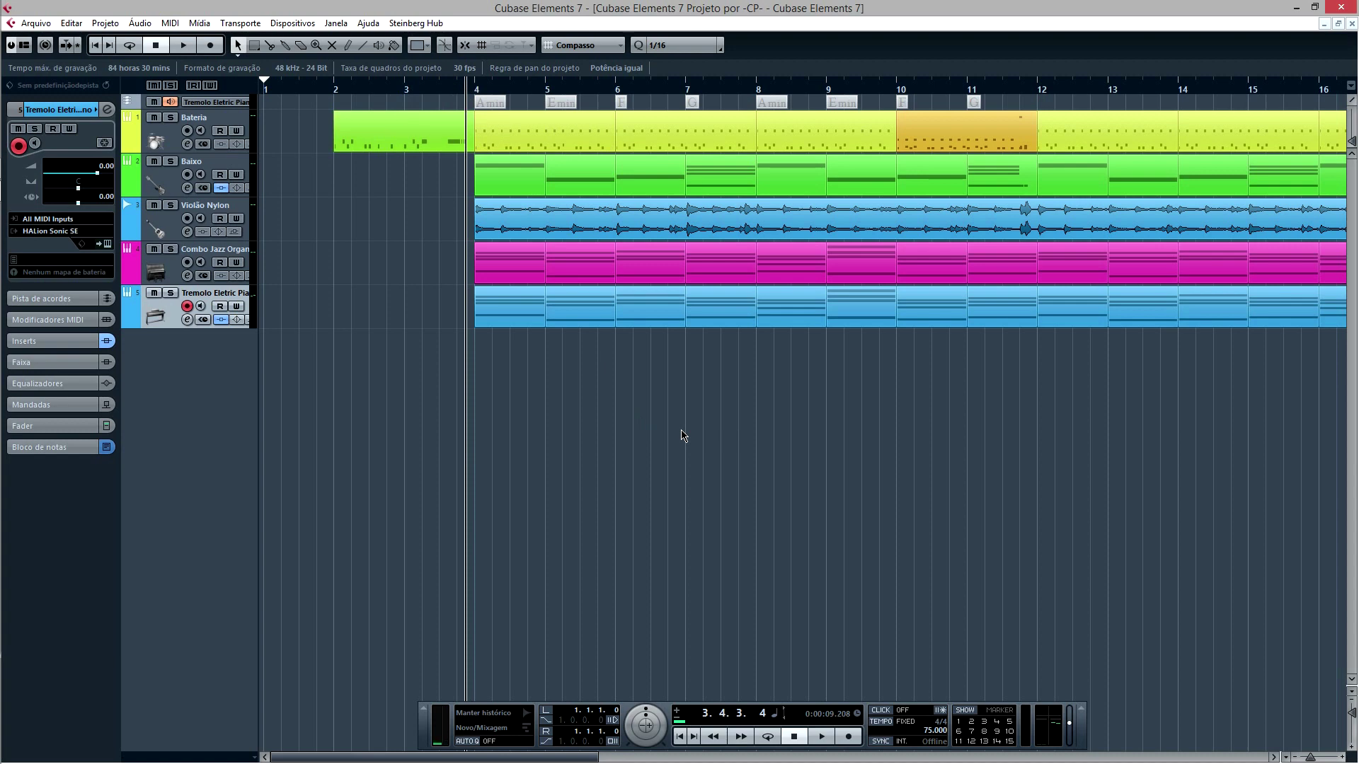
key("space")
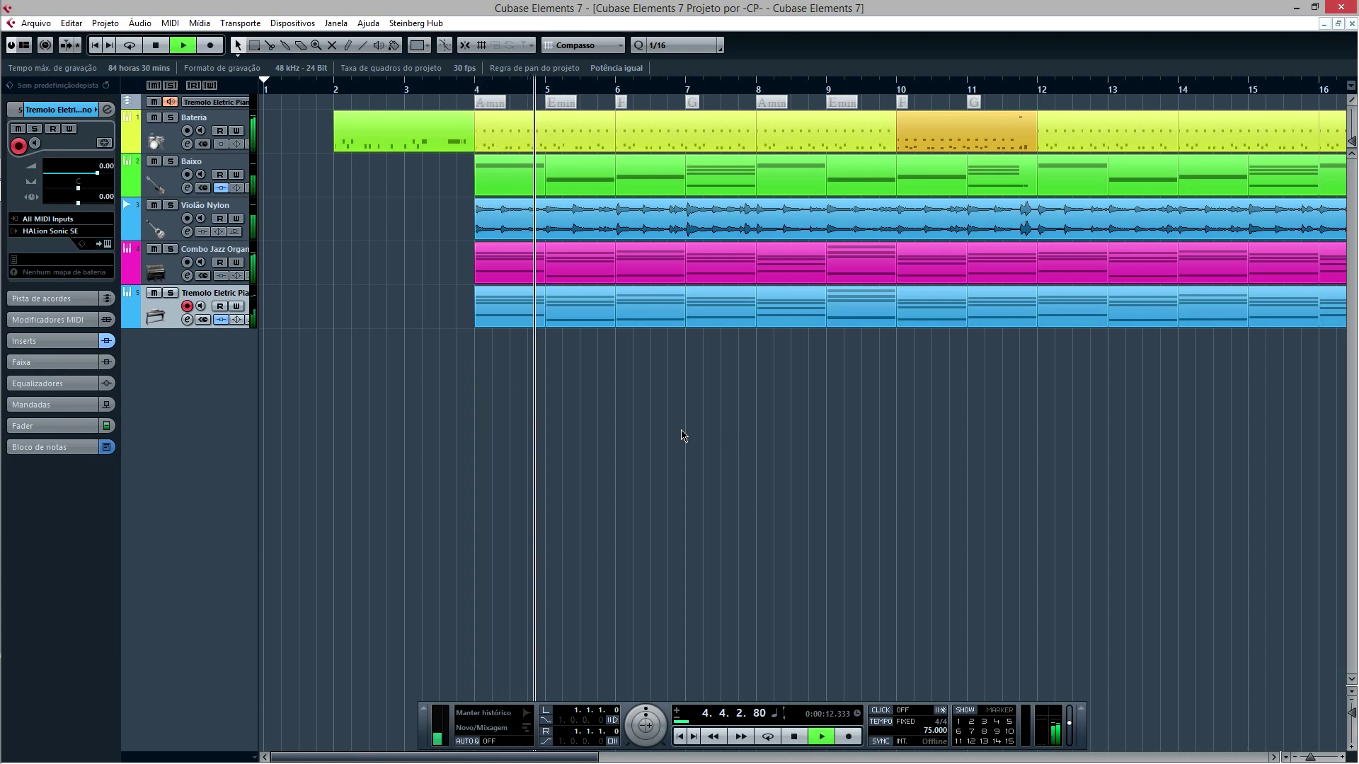
key("space")
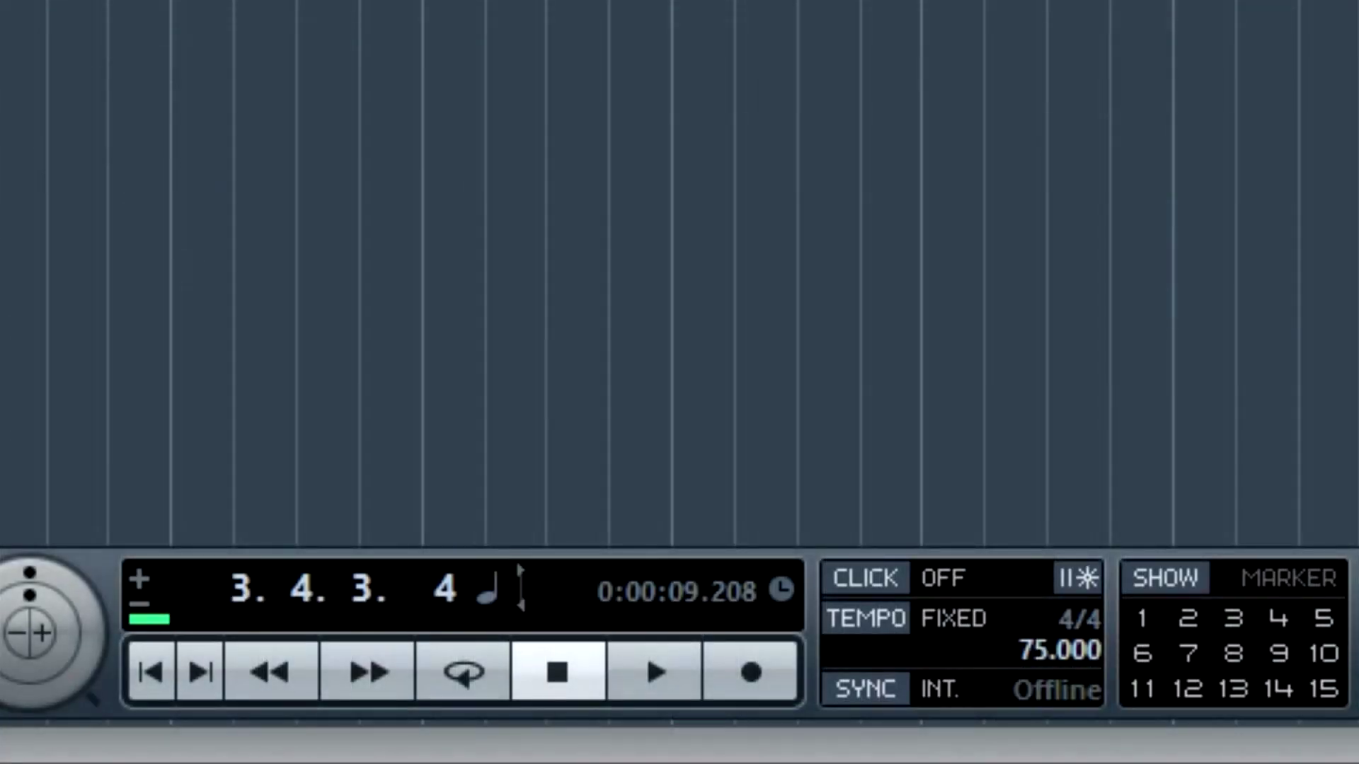
- Toggle the metronome click on and off several times, leaving it off
key("c")
key("c")
key("c")
key("c")
key("c")
key("c")
key("c")
key("c")
key("c")
key("c")
key("c")
key("c")
key("c")
key("c")
key("c")
key("c")
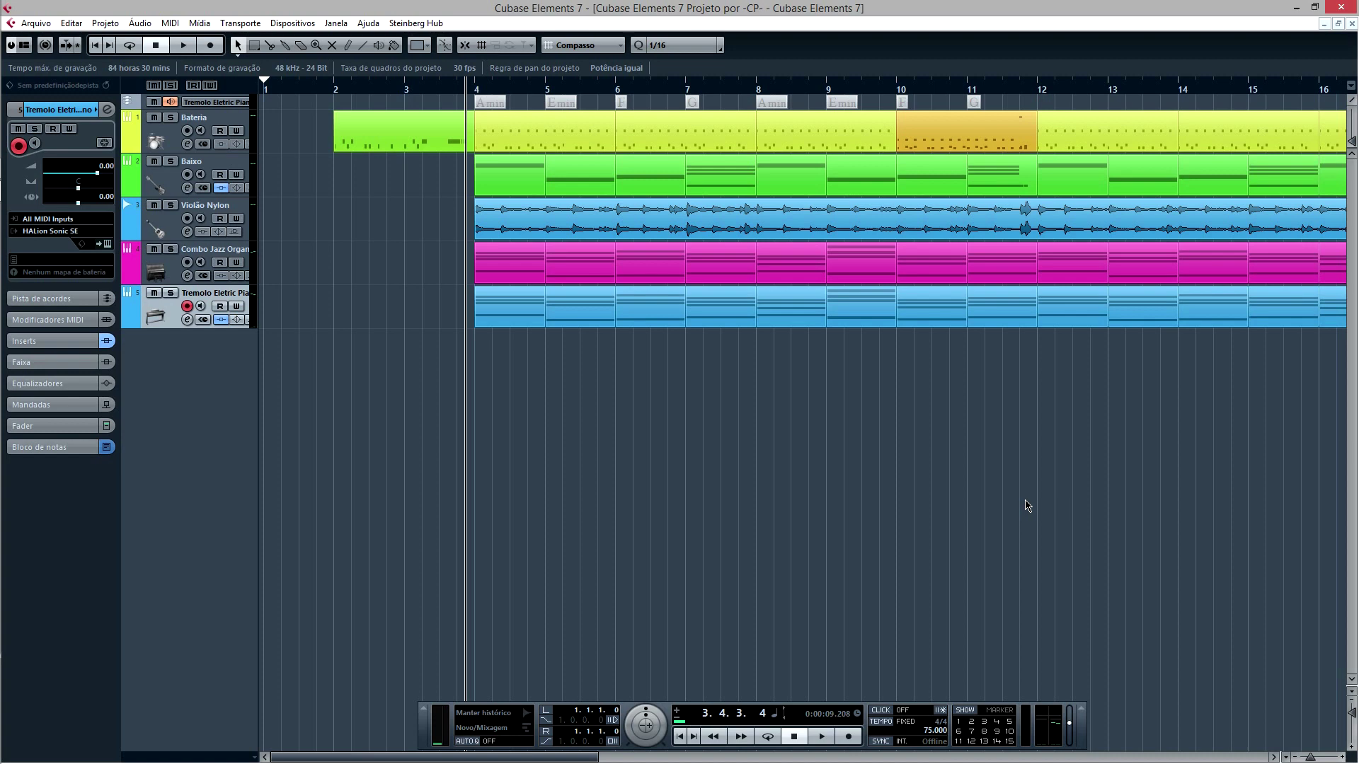
- Hide and show the transport panel several times, leaving it displayed
key("F2")
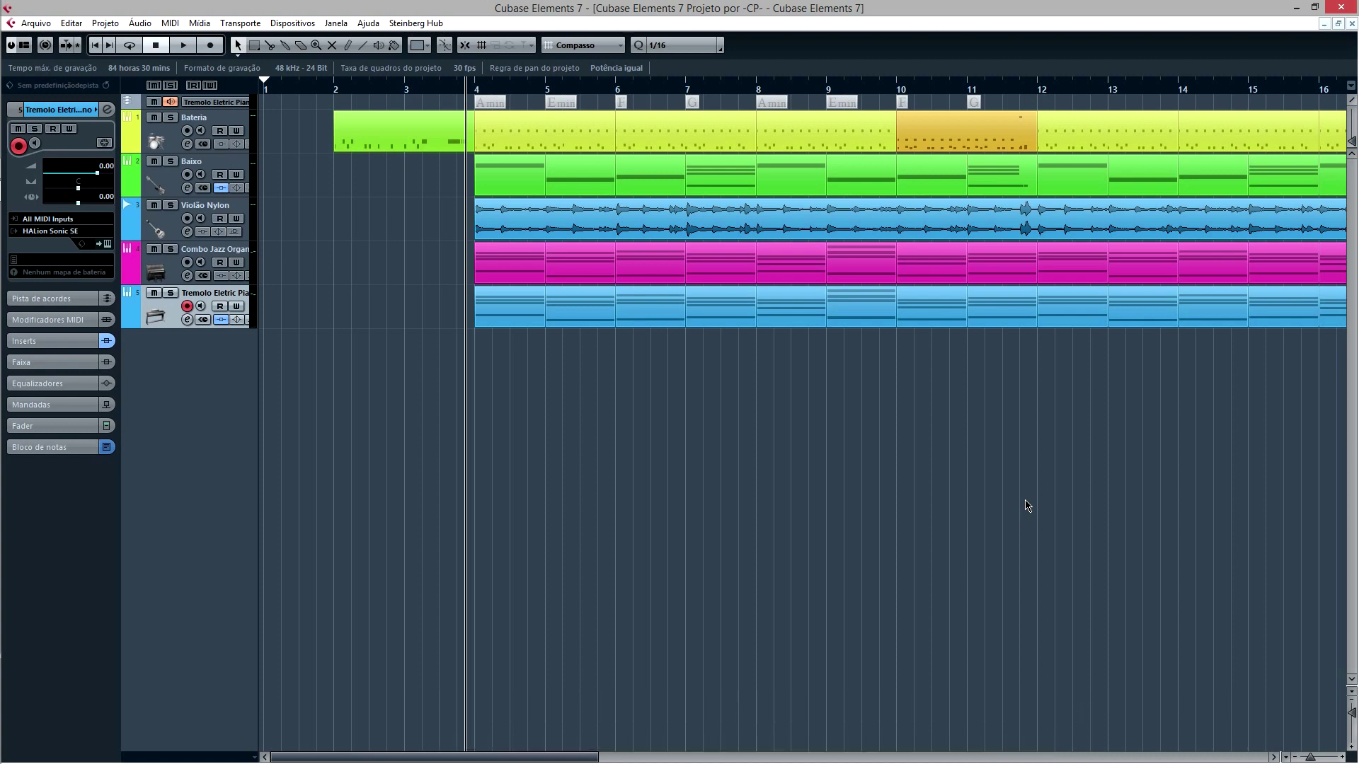
key("F2")
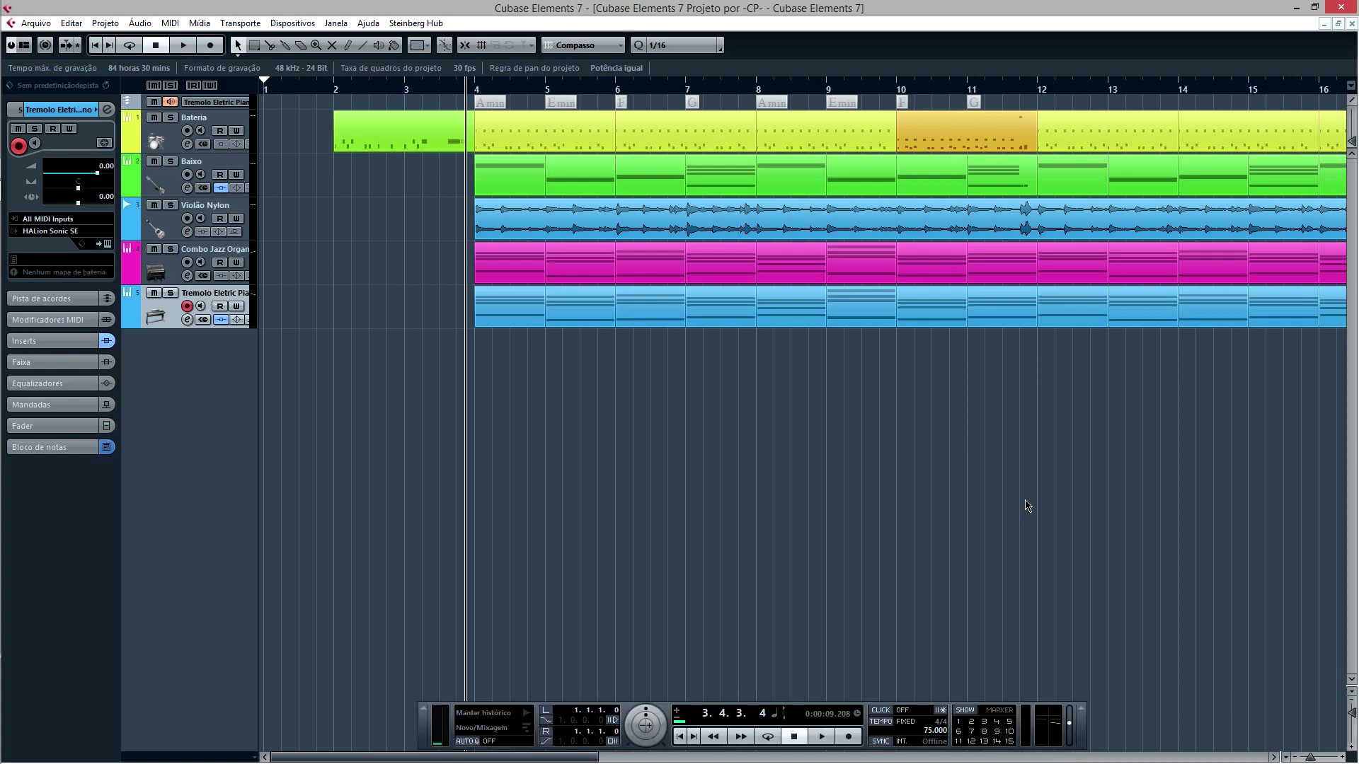
key("F2")
key("F2")
key("F2")
key("F2")
- View the tempo track editor and the media Pool, closing each one to return to the project
key("ctrl+t")
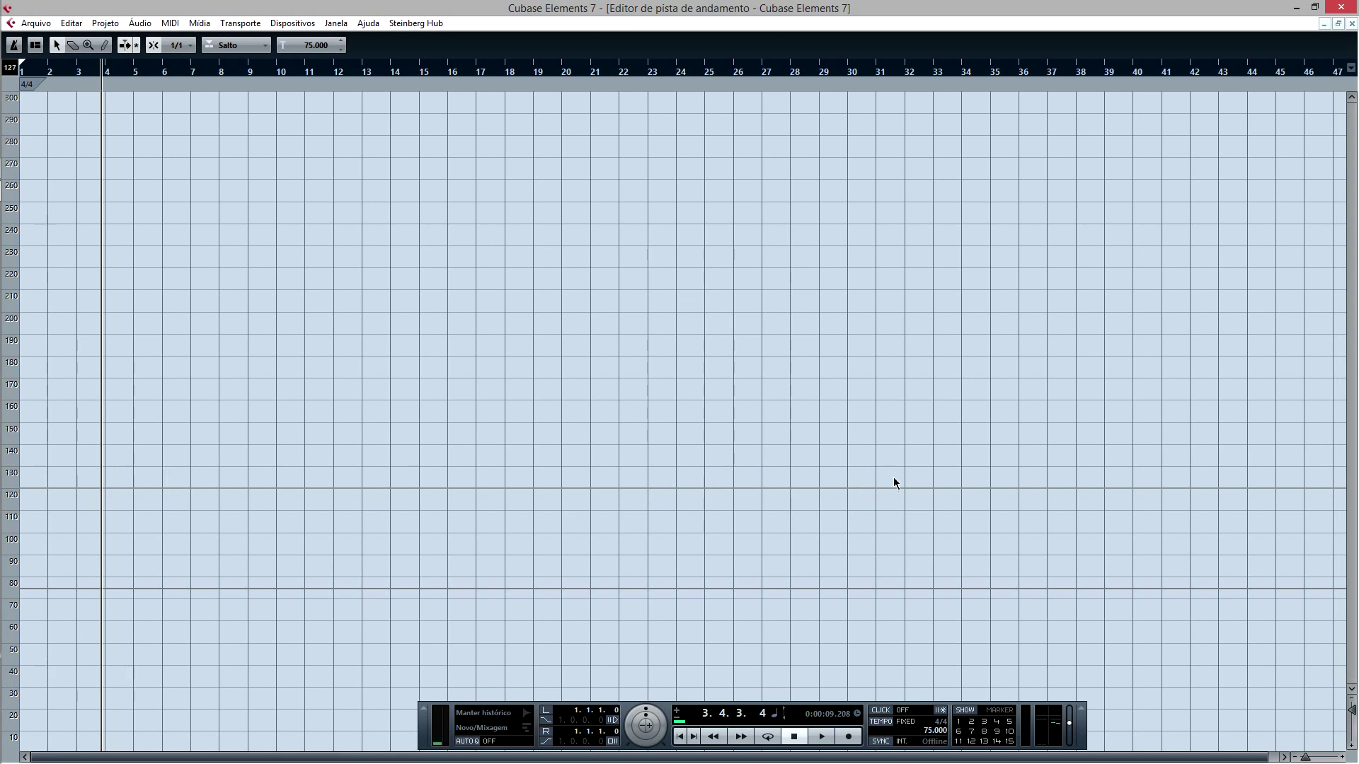
left_click(1351, 24)
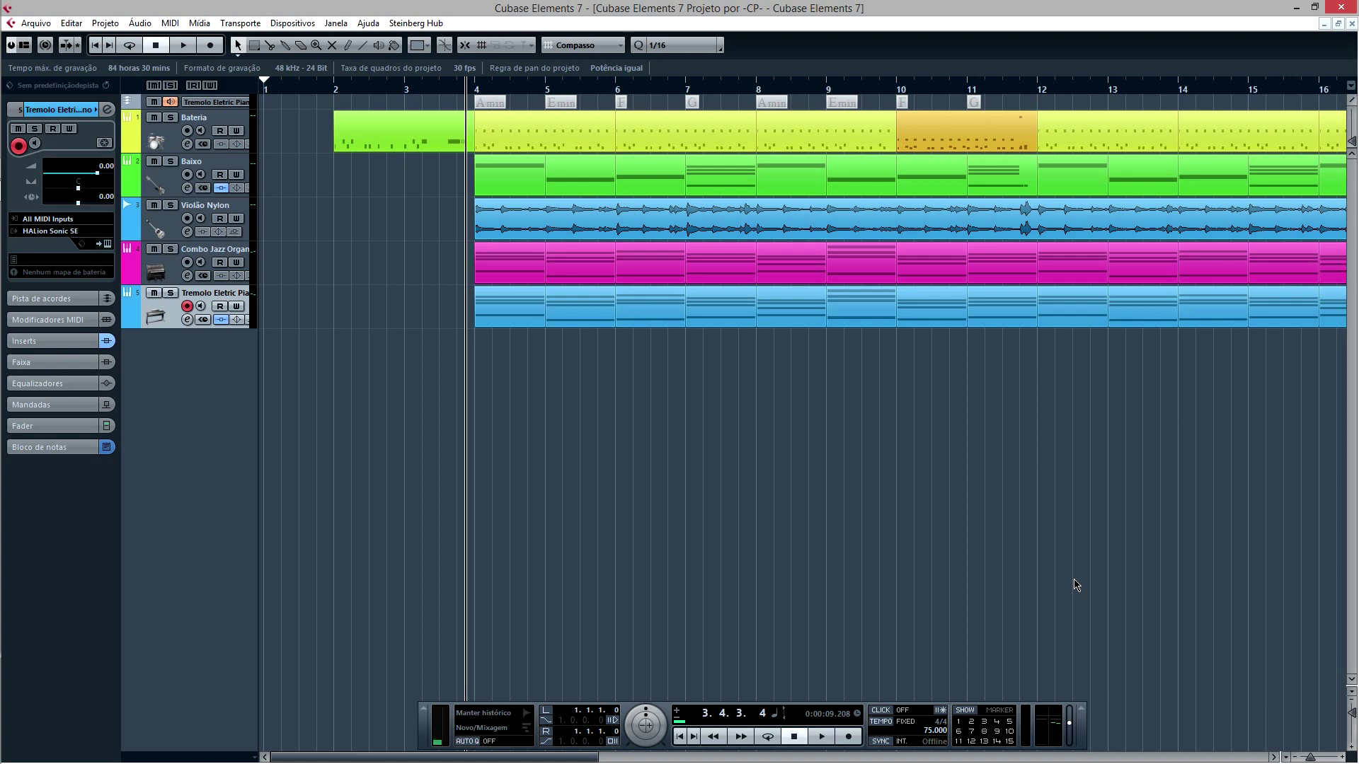
key("ctrl+p")
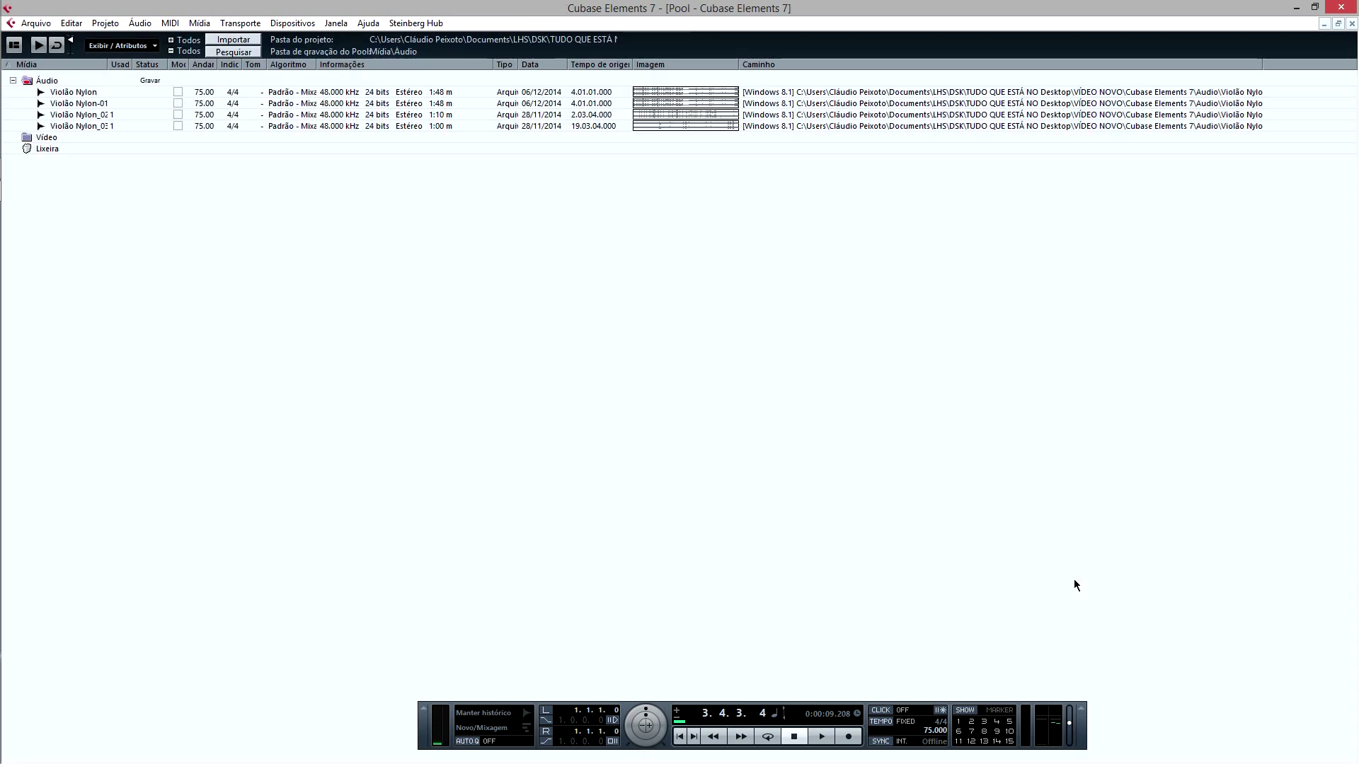
left_click(1351, 23)
- Duplicate the bar 19 event on the Tremolo Eletric Piano track nine times, filling bars 20 to 28
key("g")
left_click(890, 311)
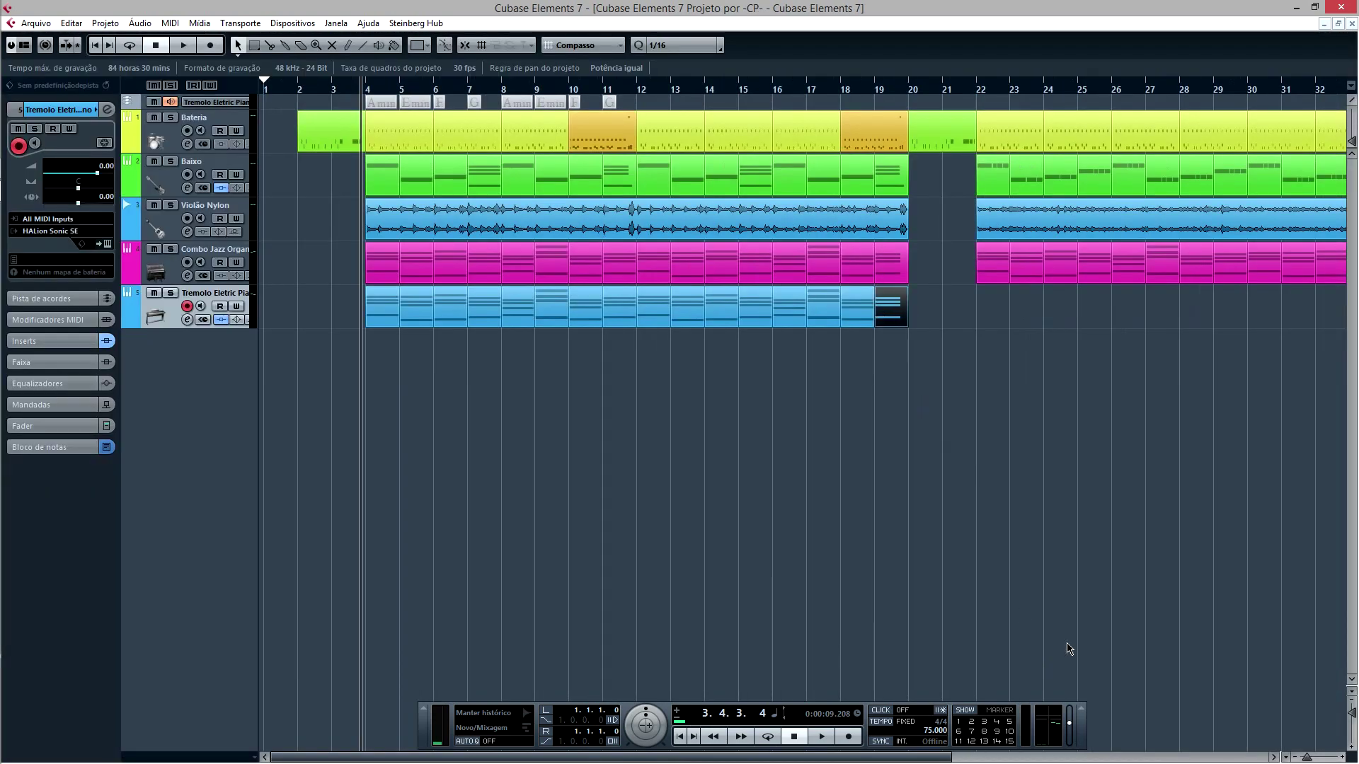
key("ctrl+d")
key("ctrl+d")
key("ctrl+d")
key("ctrl+d")
key("ctrl+d")
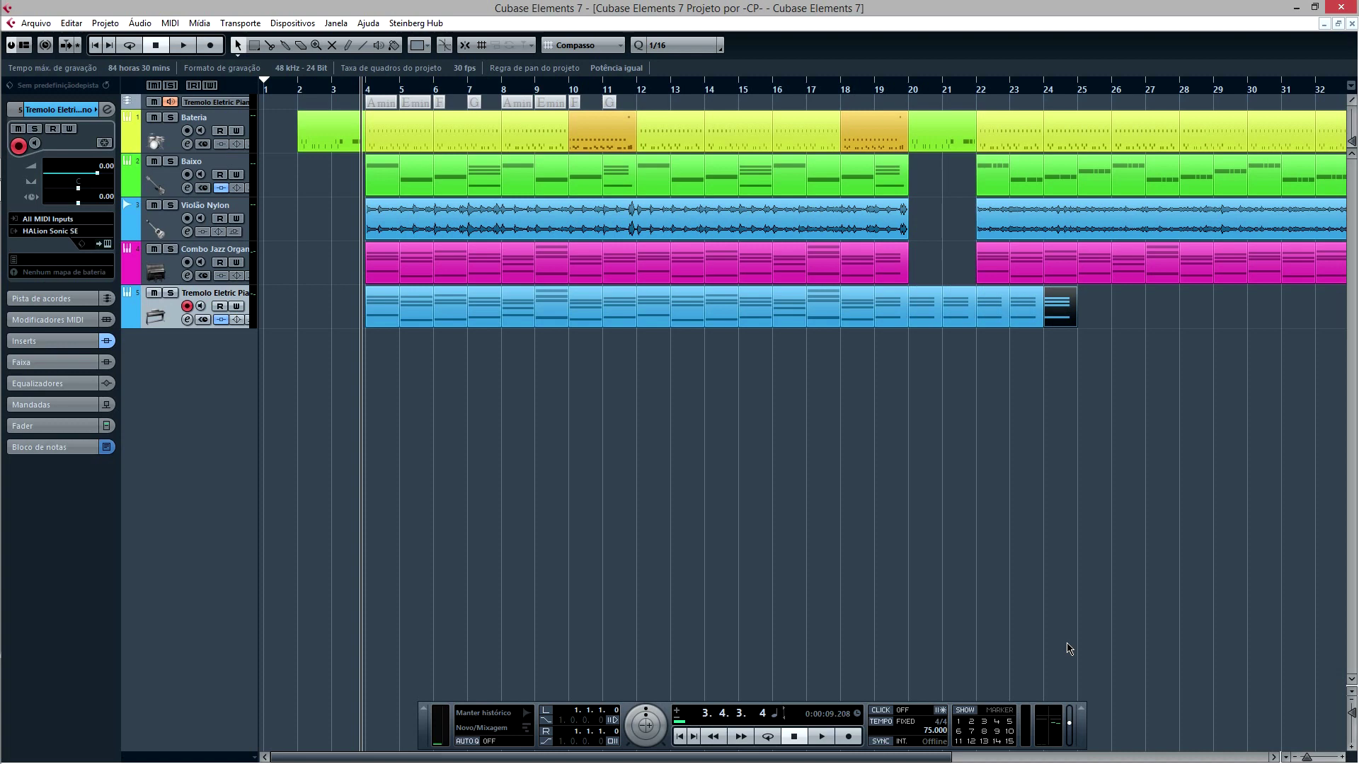
key("ctrl+d")
key("ctrl+d")
key("ctrl+d")
key("ctrl+d")
- Select all nine duplicated events on the Tremolo Eletric Piano track and delete them
key("shift+Left")
key("shift+Left")
key("shift+Left")
key("shift+Left")
key("shift+Left")
key("shift+Left")
key("shift+Left")
key("shift+Left")
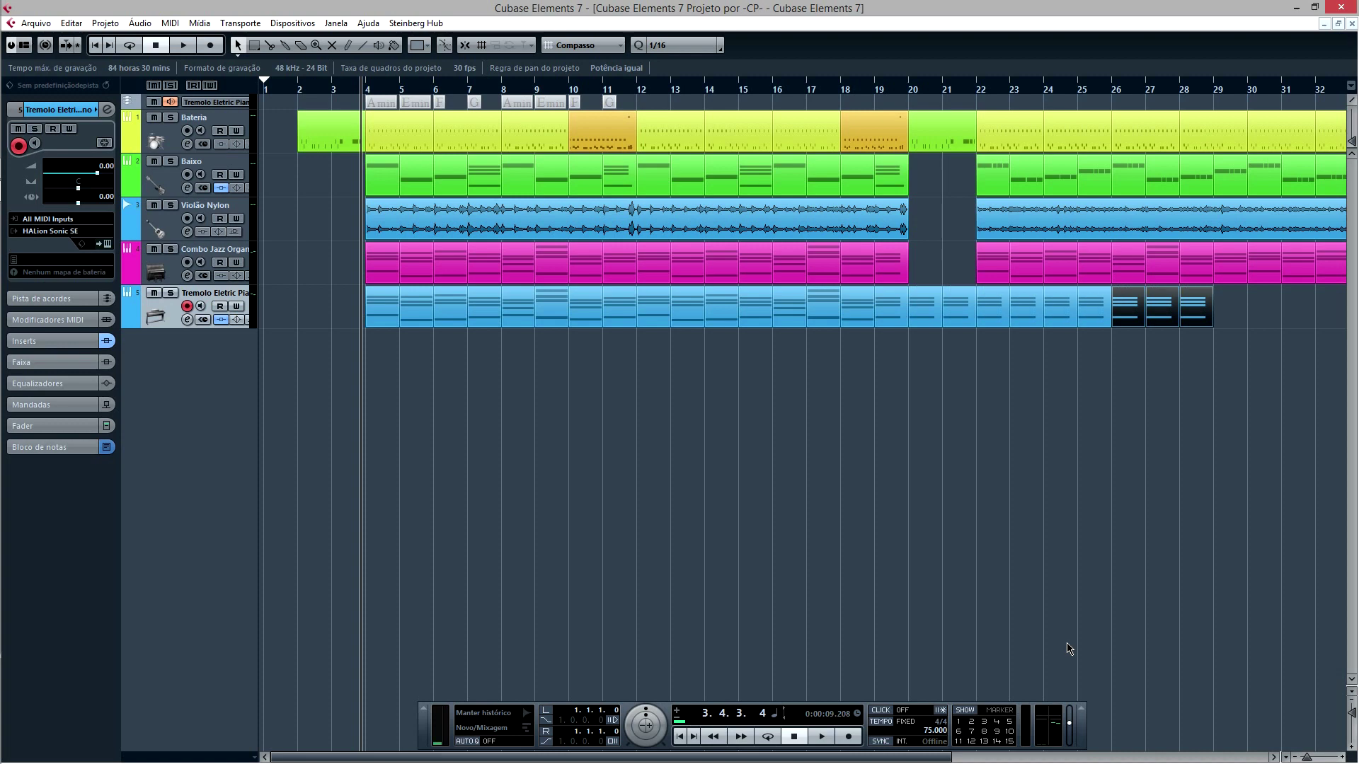
key("Delete")
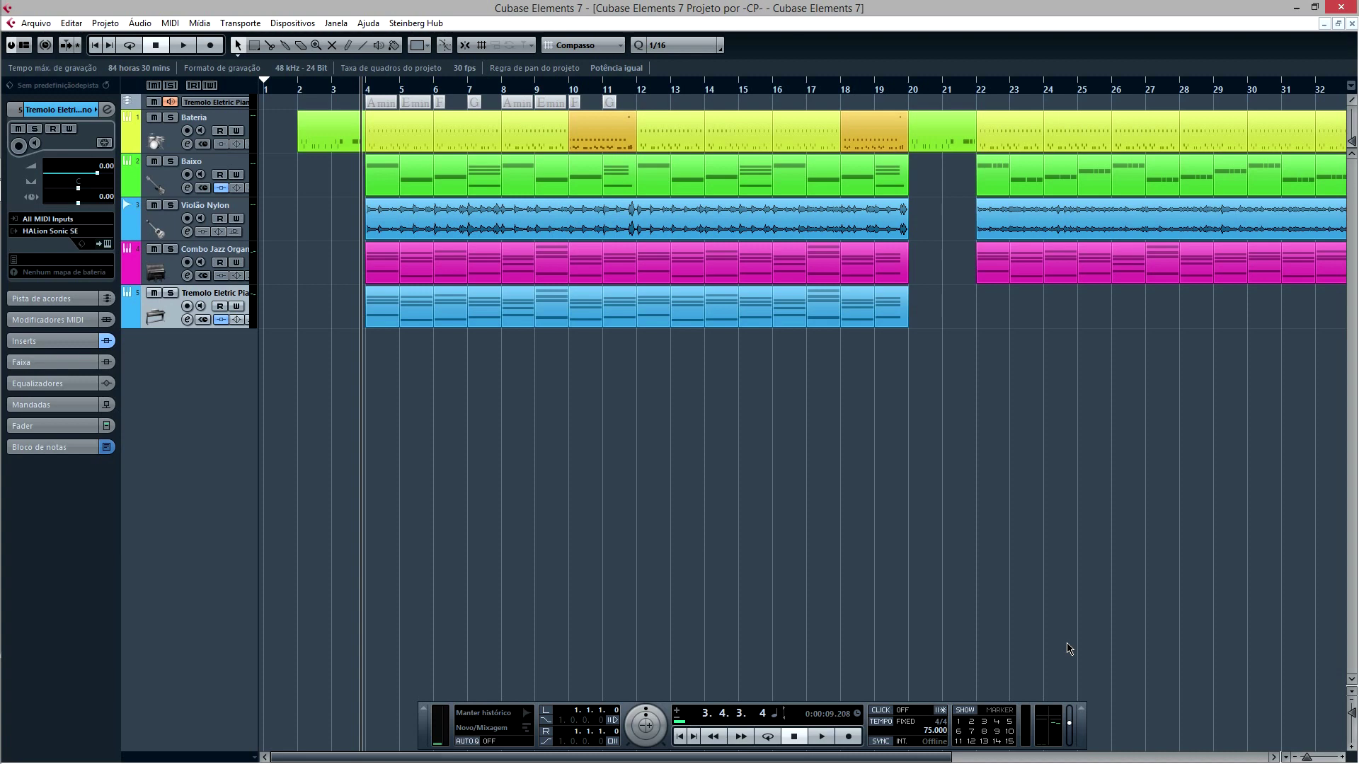
- Show and hide the VST Instruments rack and the virtual keyboard in the transport panel
key("F11")
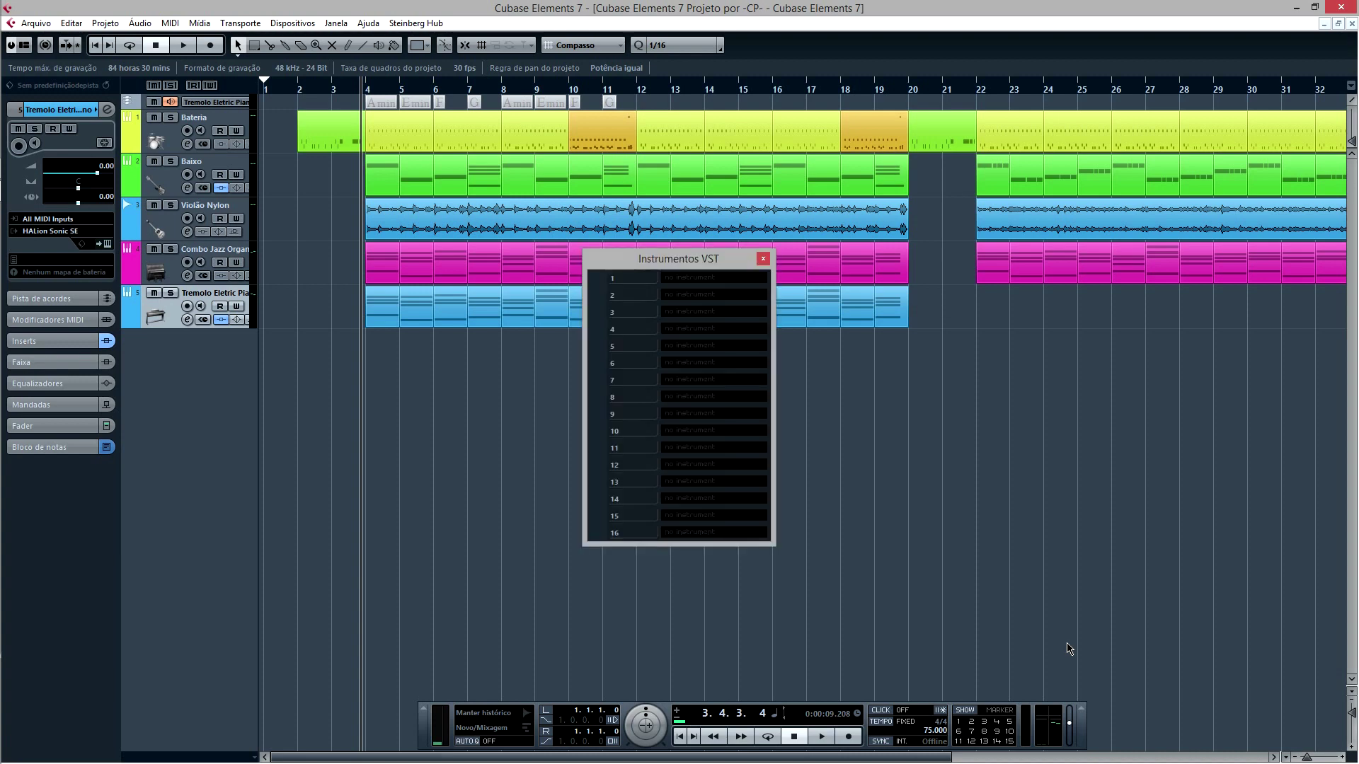
key("F11")
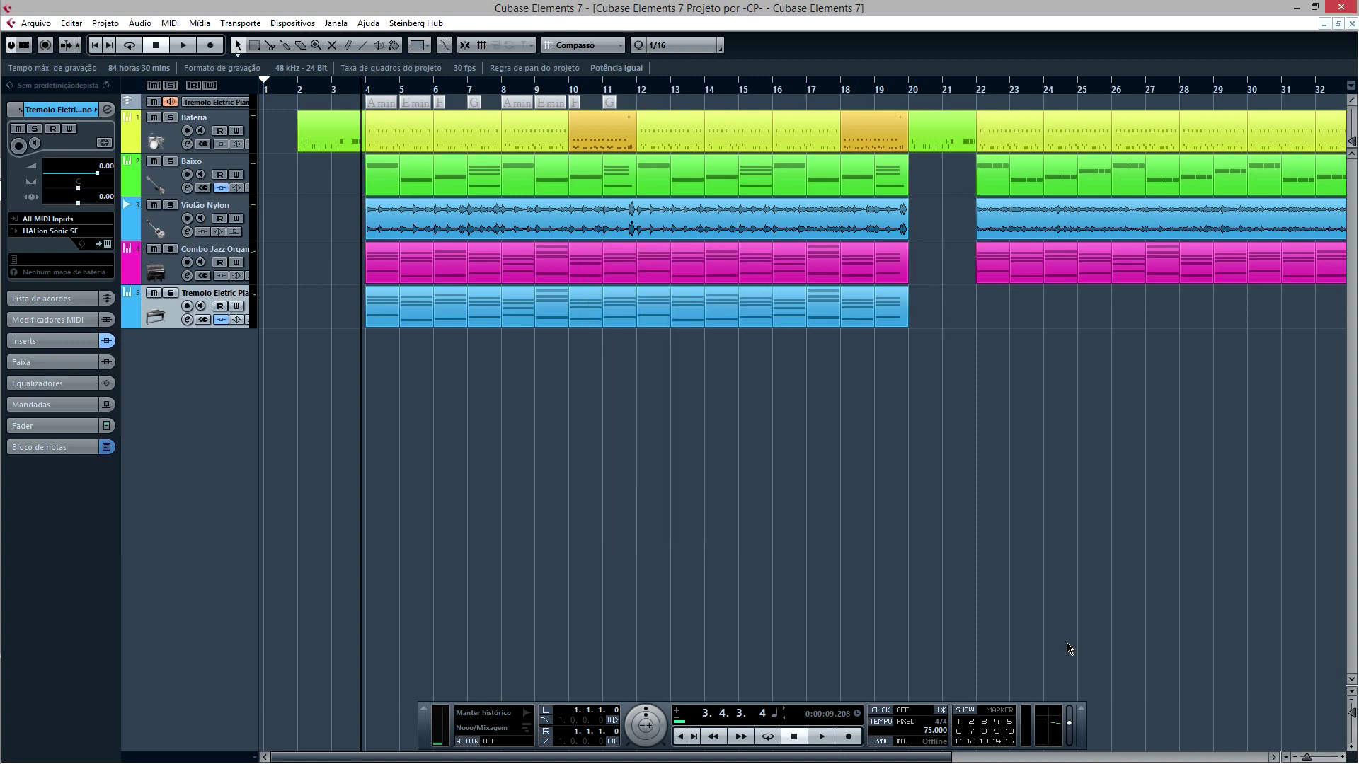
key("alt+k")
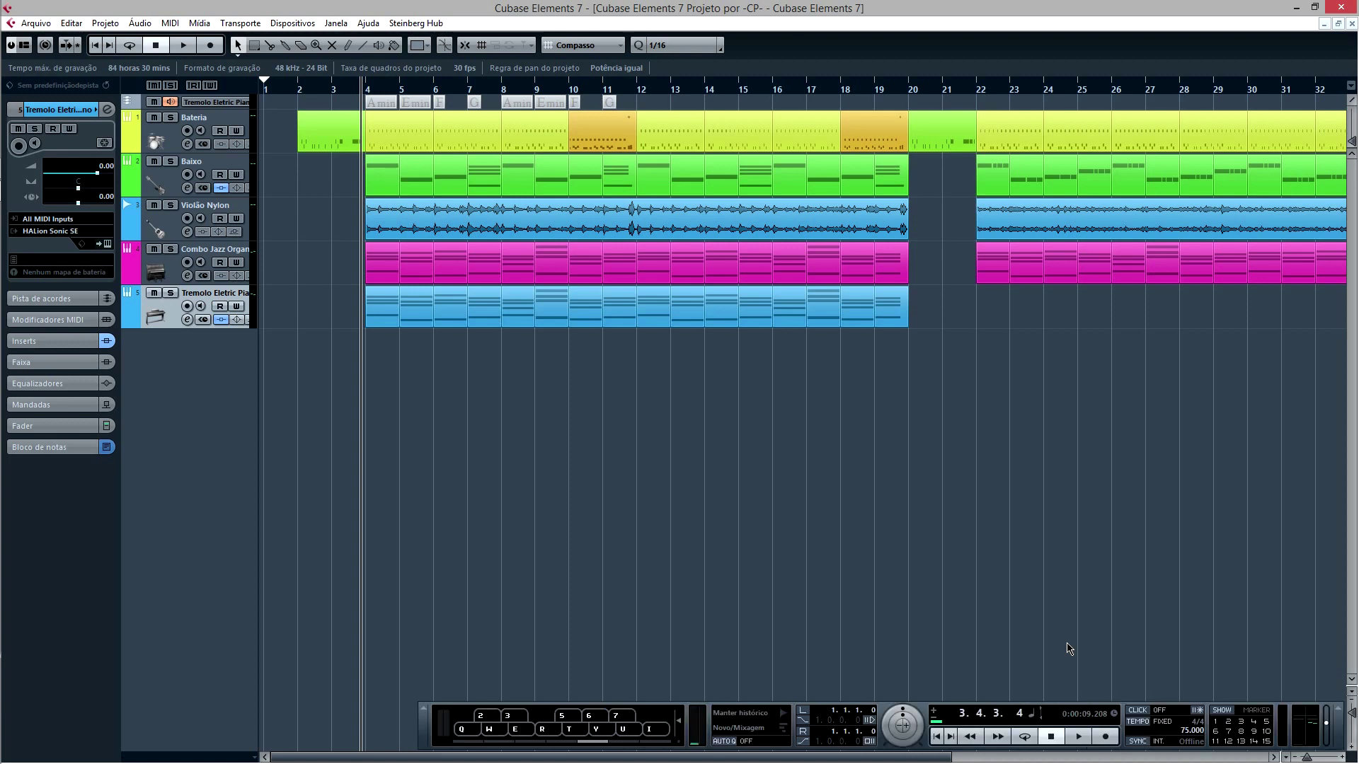
key("alt+k")
key("alt+k")
key("alt+k")
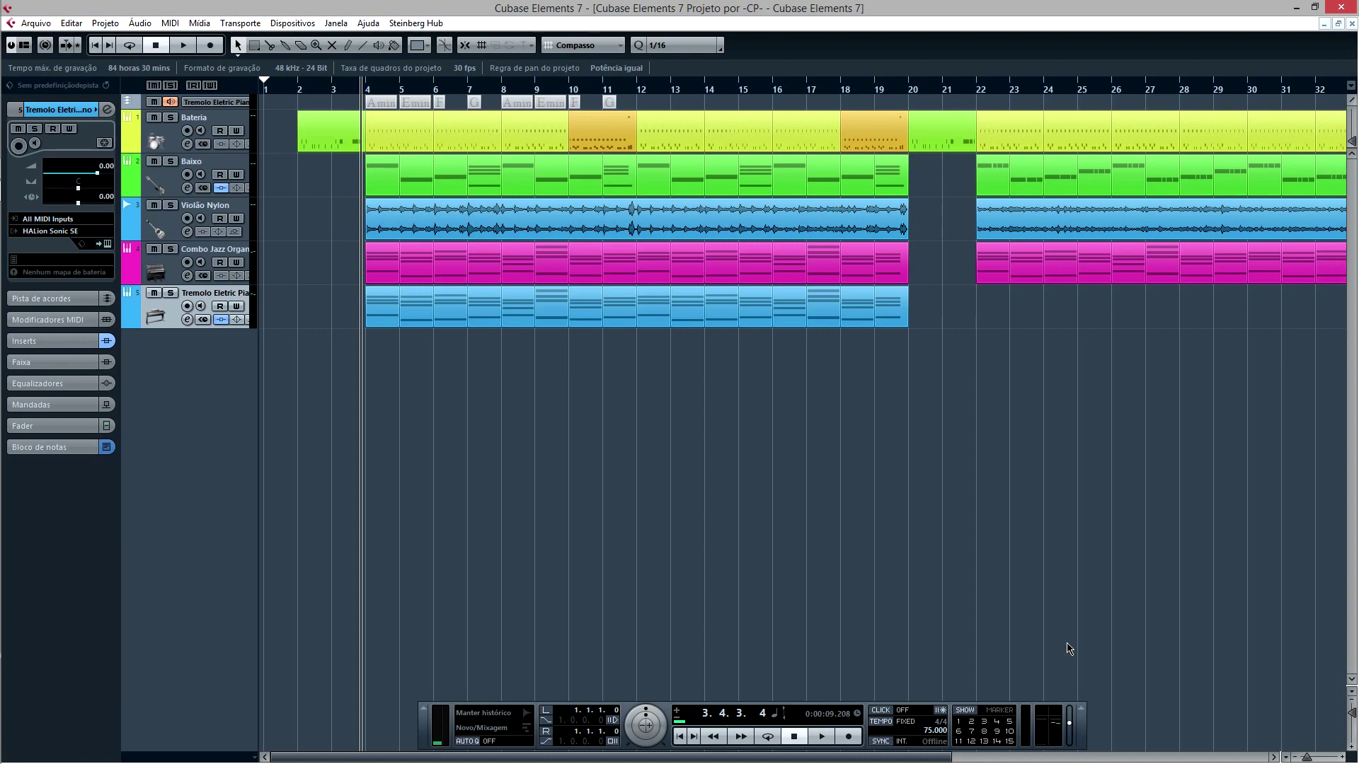
- Repeat the bar 19 event on the Tremolo Eletric Piano track with a count of 5, then delete the copies
left_click(883, 307)
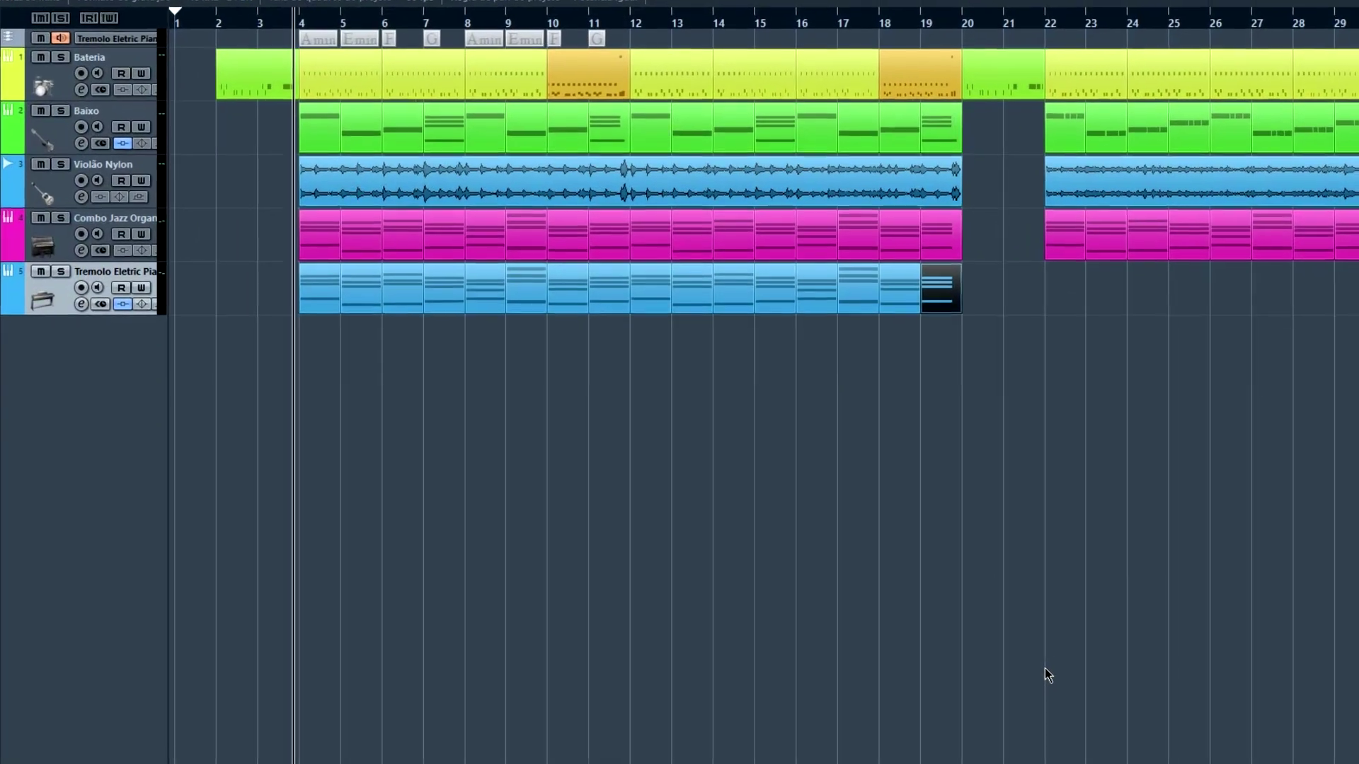
key("ctrl+k")
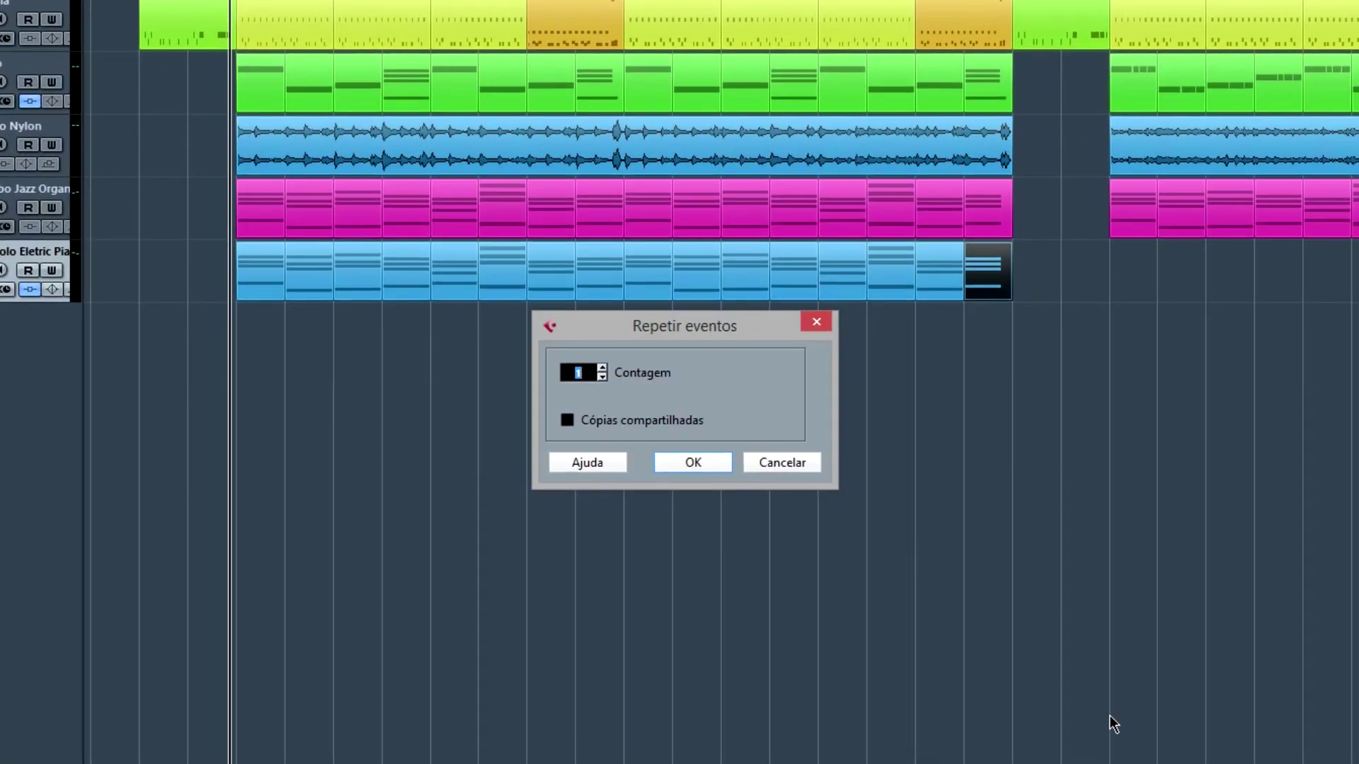
type("5")
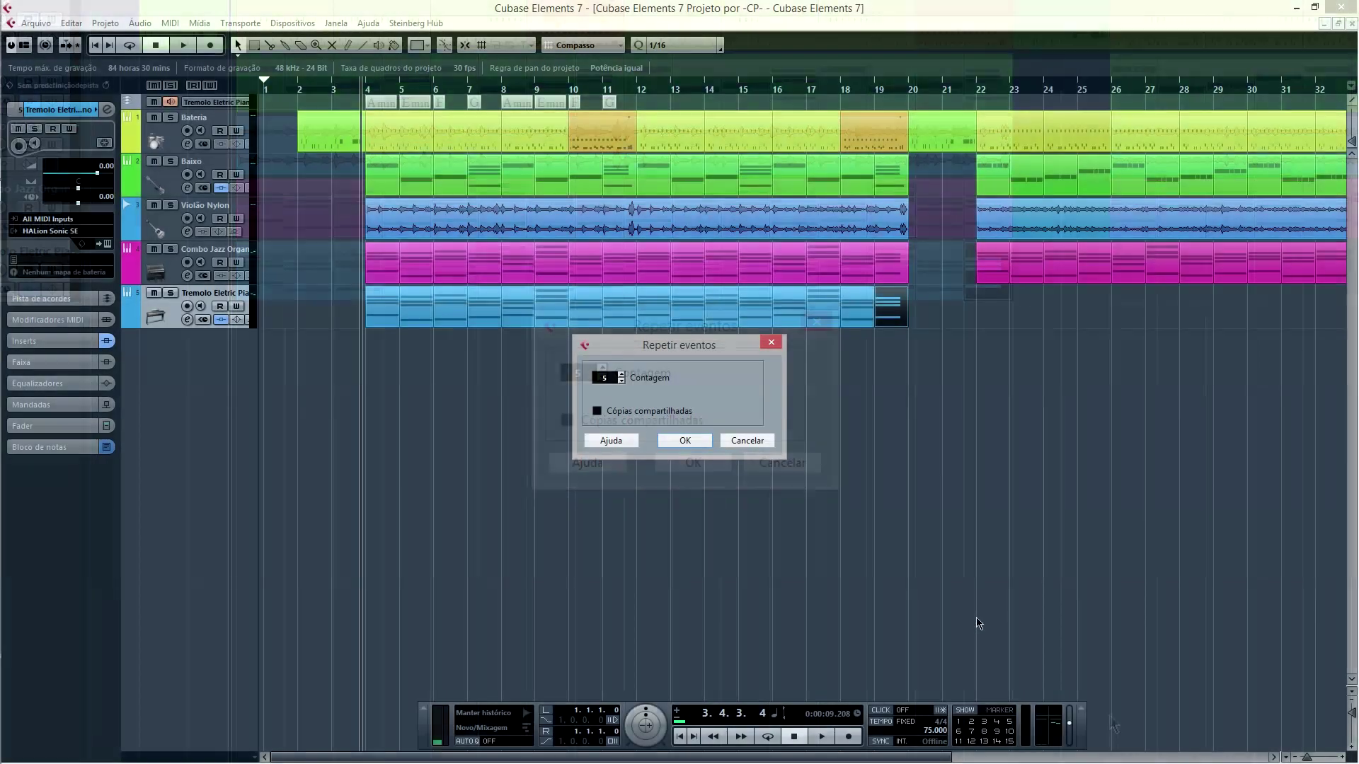
key("Return")
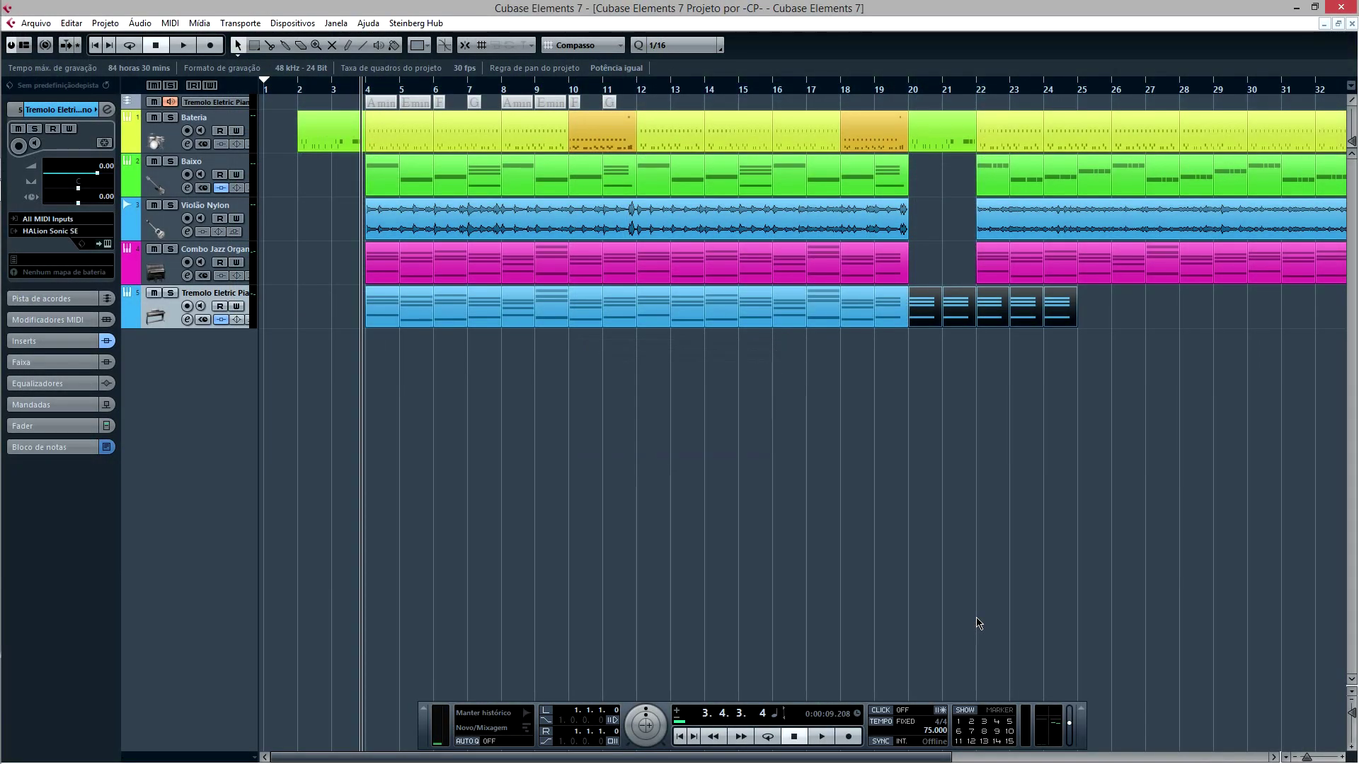
key("Delete")
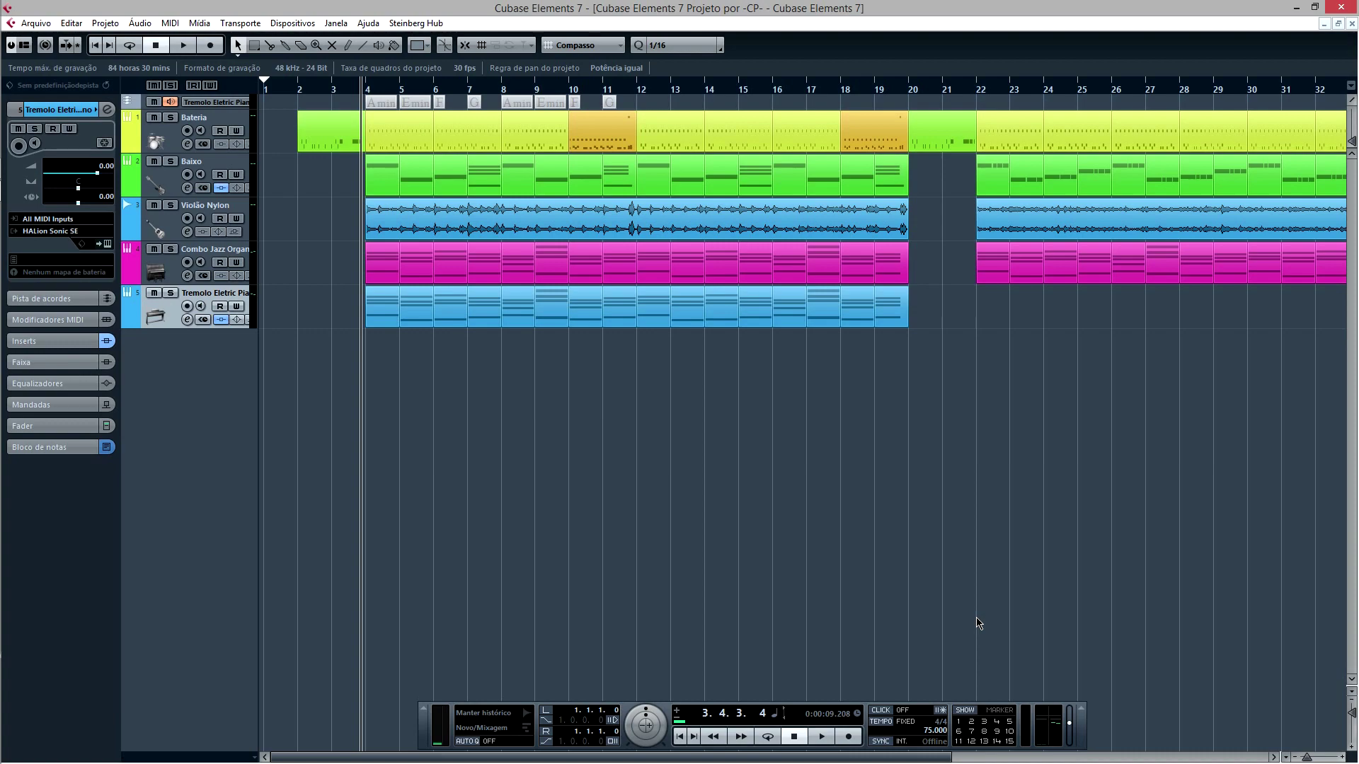
- Show and hide the MixConsole, and view the input and output buses in VST Connections before closing it
key("F3")
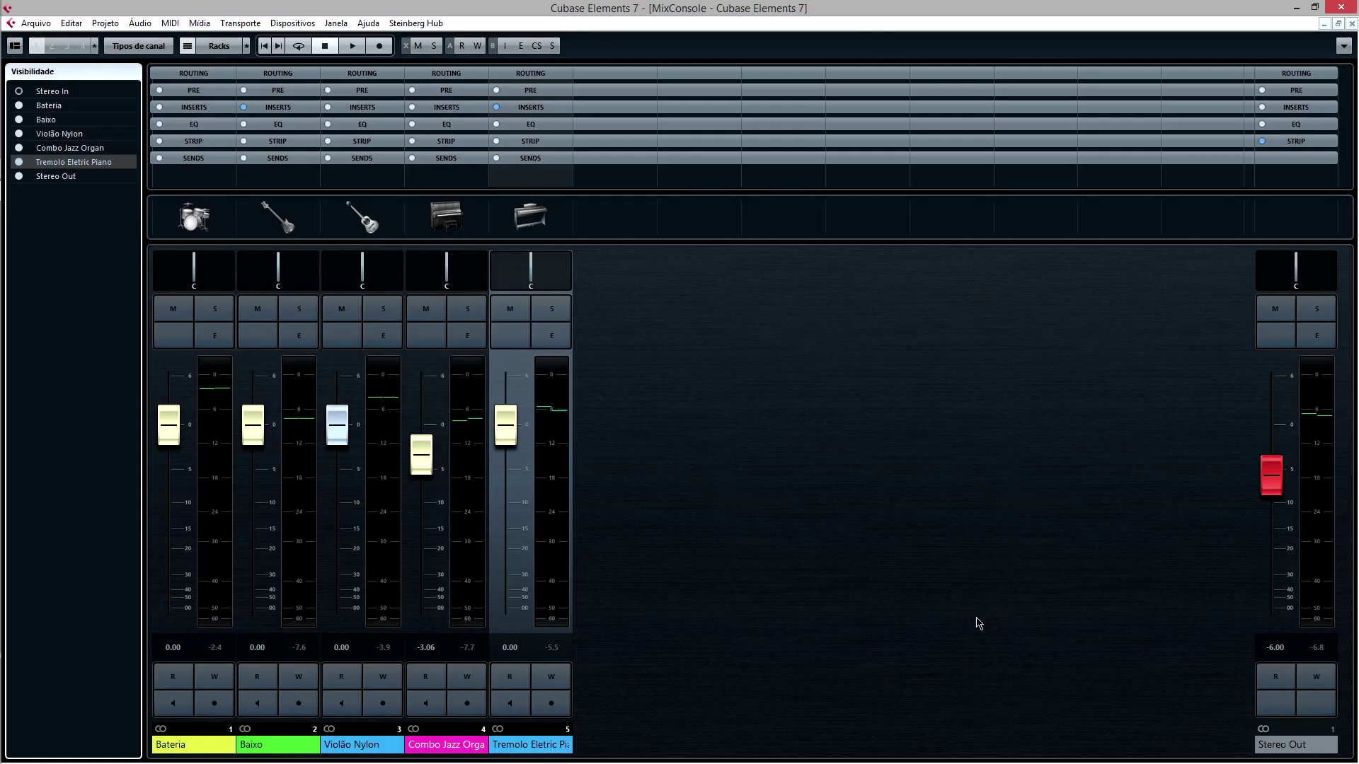
key("F3")
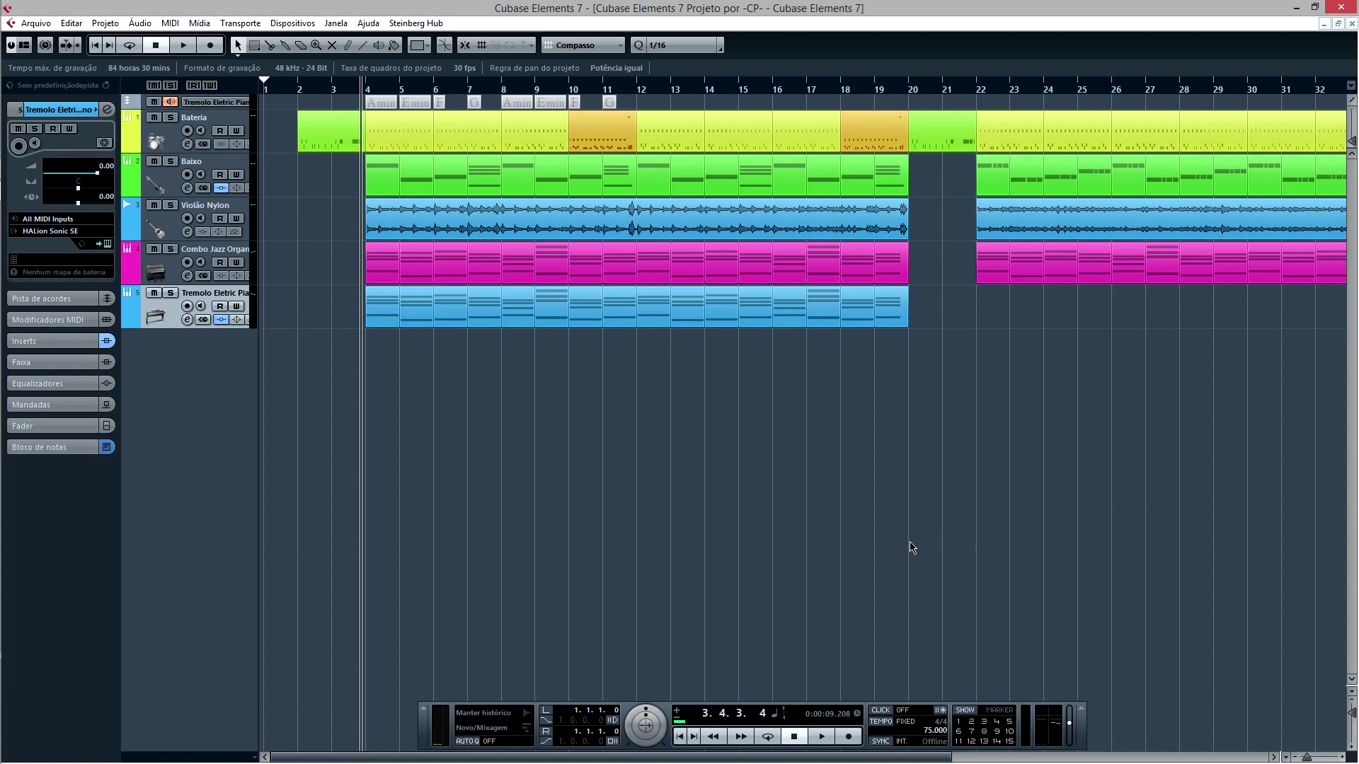
key("F4")
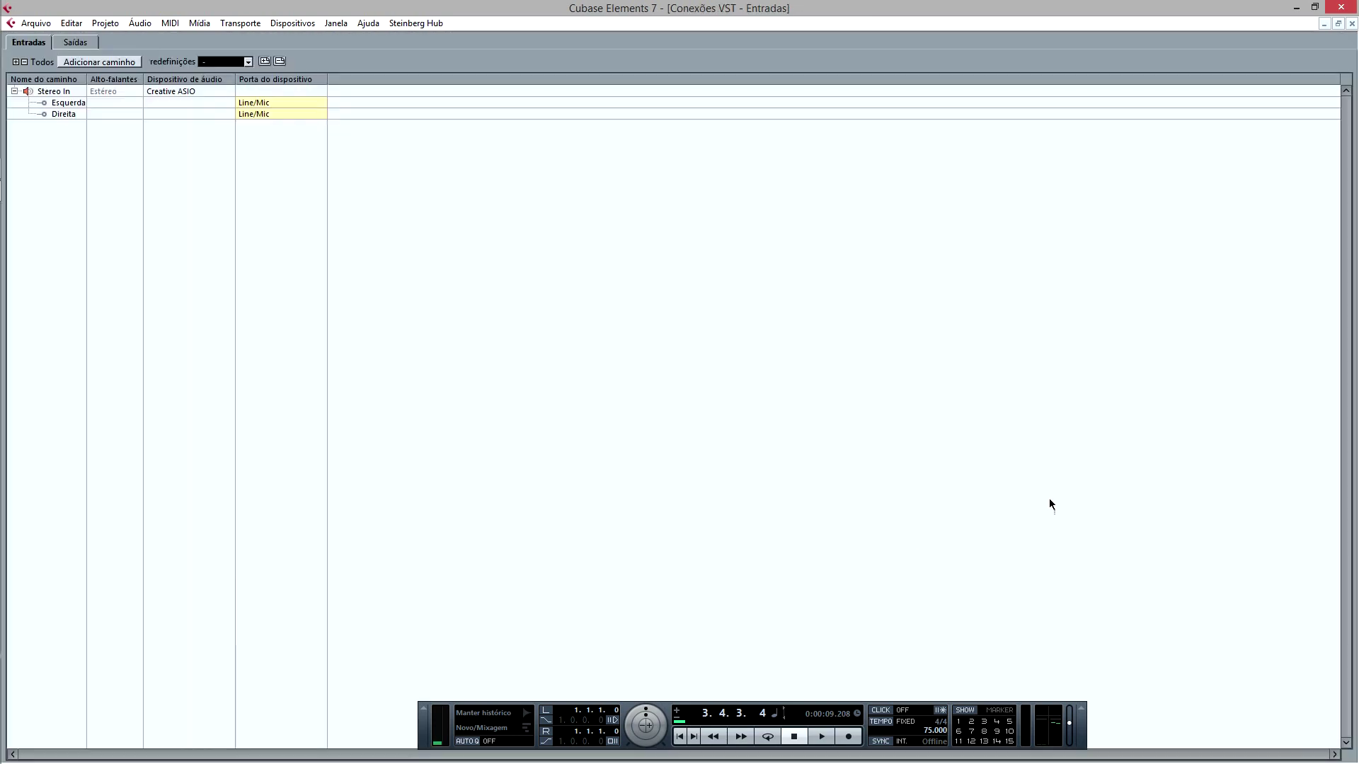
left_click(75, 43)
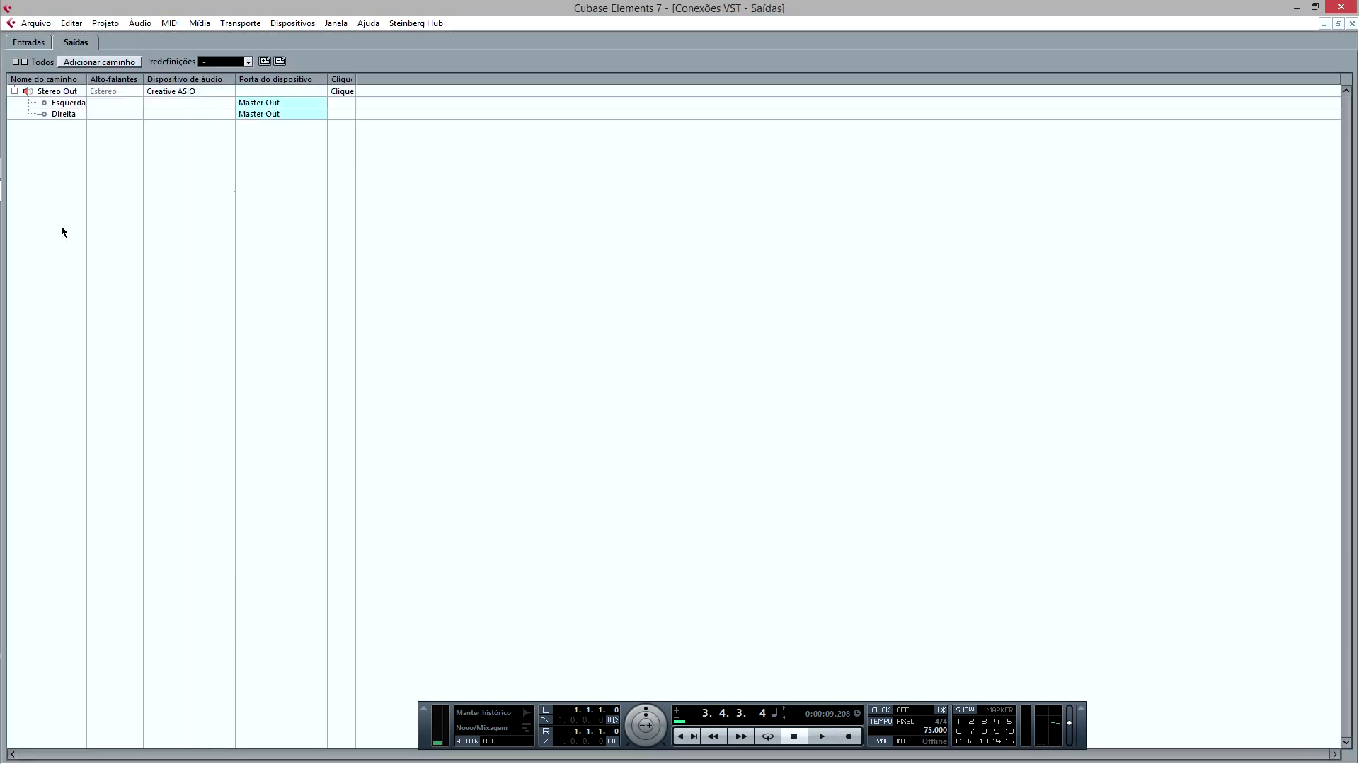
left_click(1351, 23)
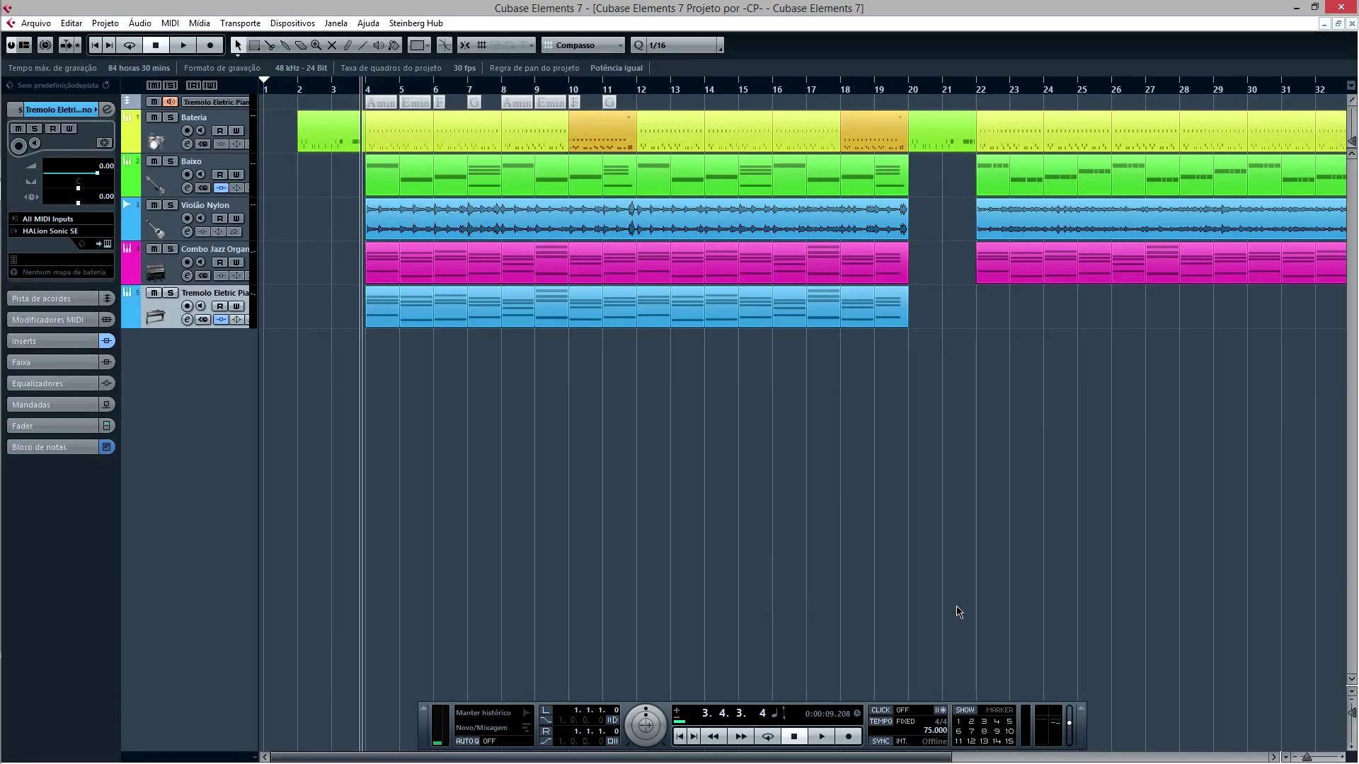
- Show and hide the VST Performance meter
key("F12")
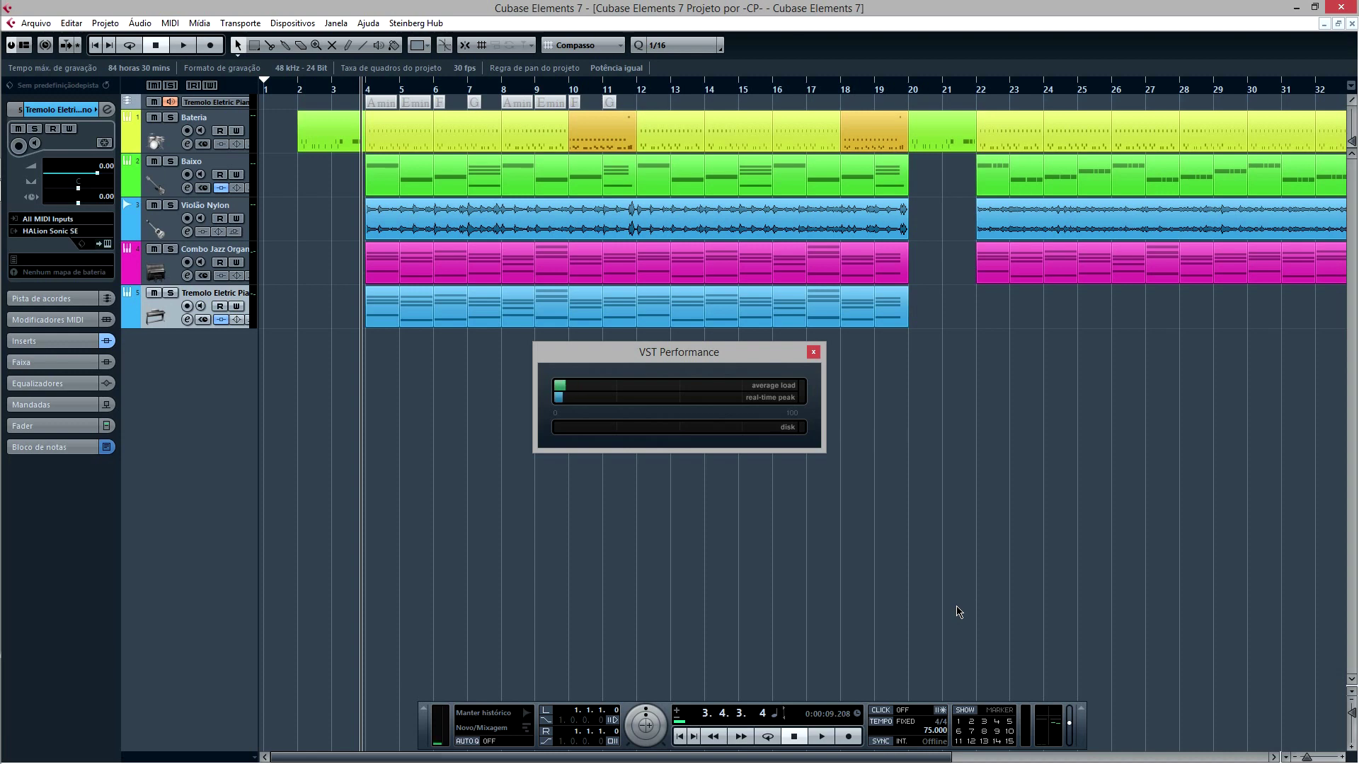
key("F12")
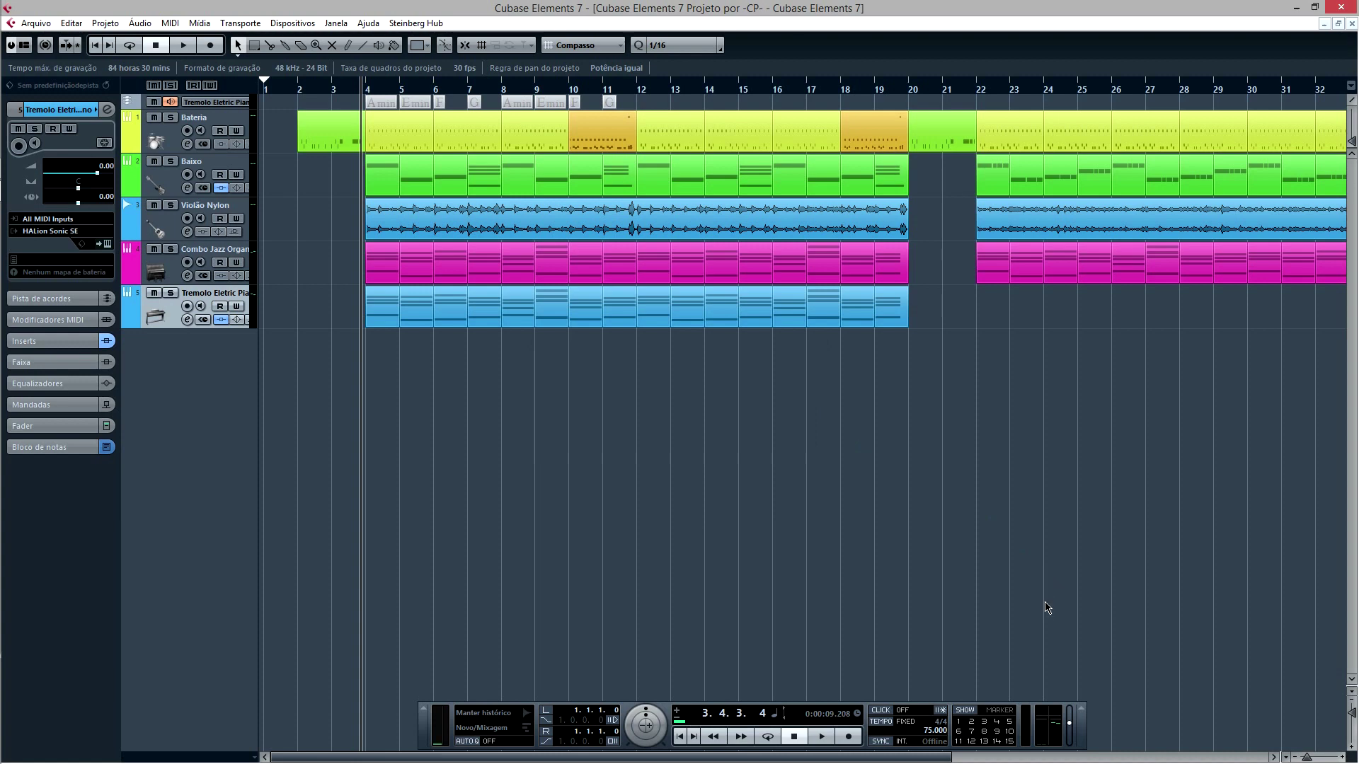
- Assign the key command Alt+U to the Vídeo command in the Adicionar pista category of the key commands
left_click(35, 23)
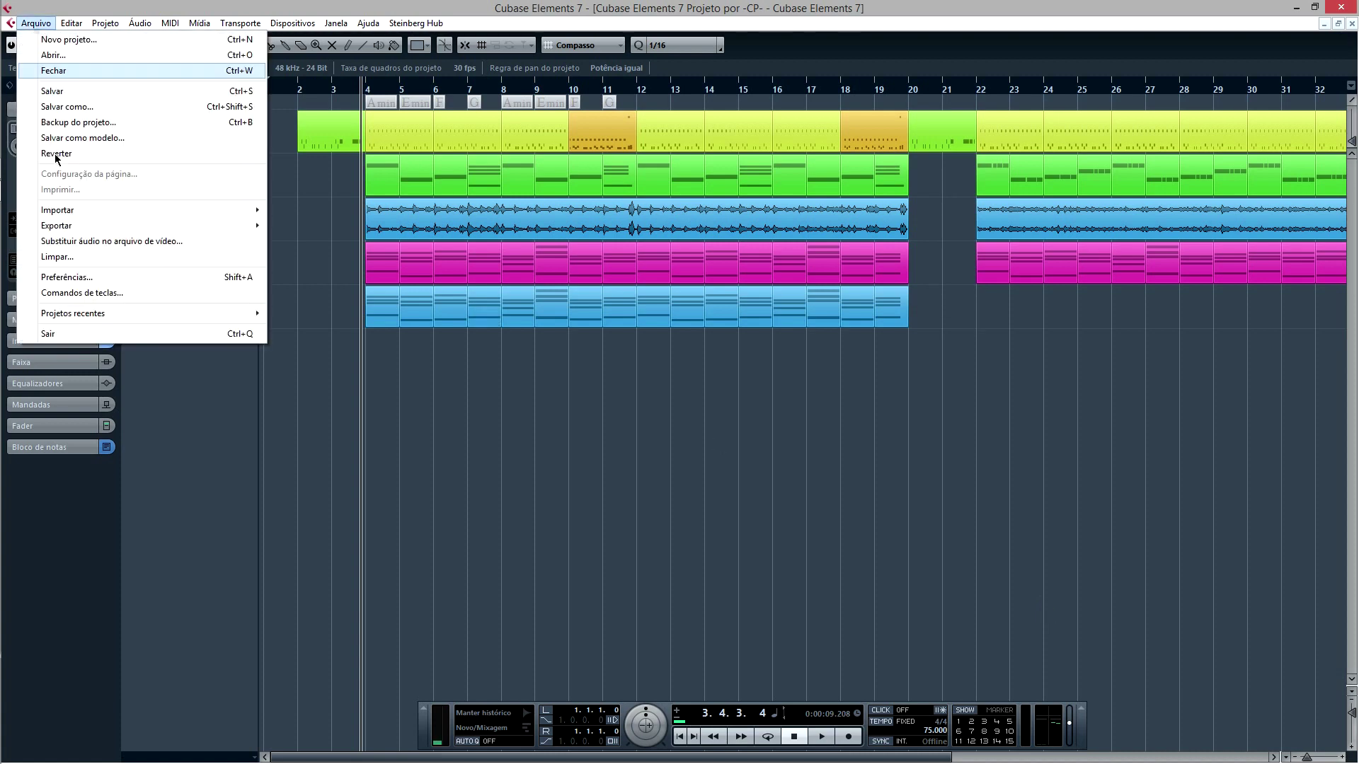
left_click(175, 296)
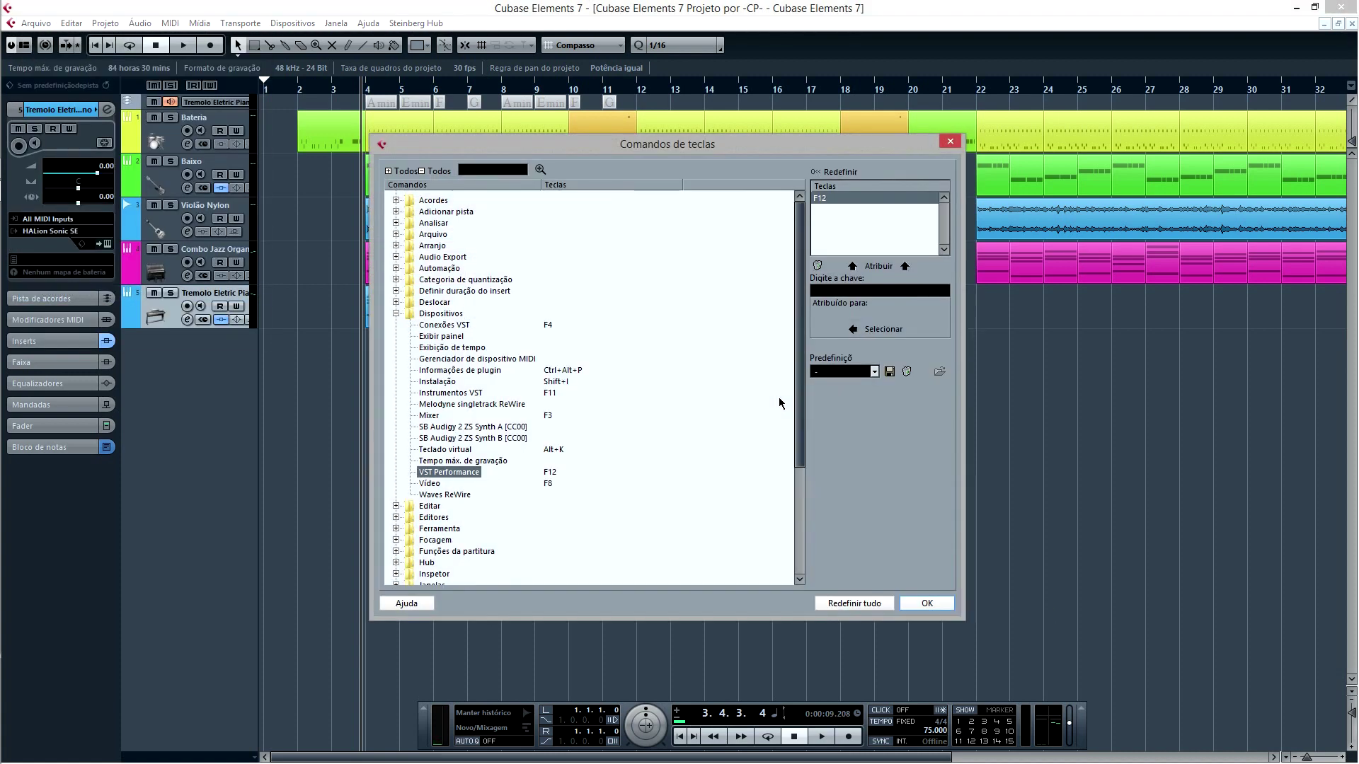
left_click(396, 314)
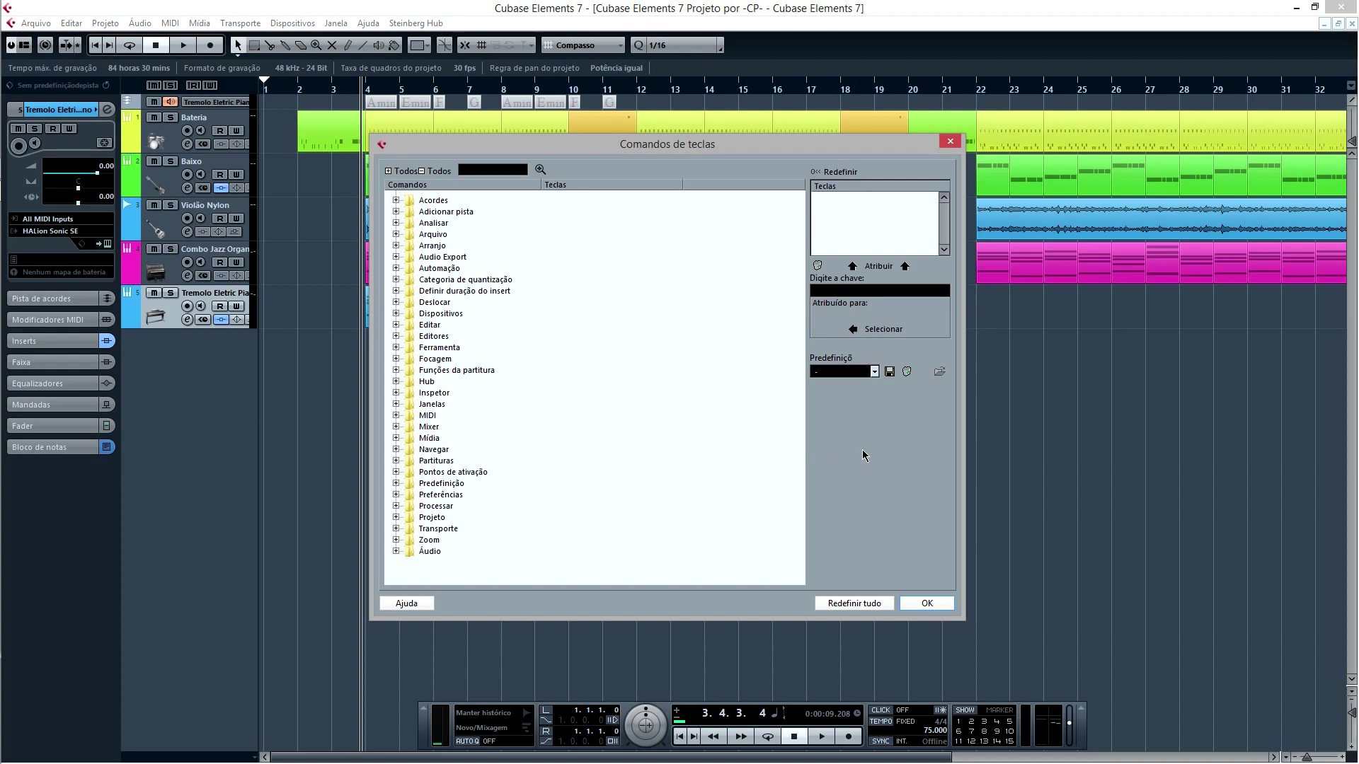
left_click(397, 211)
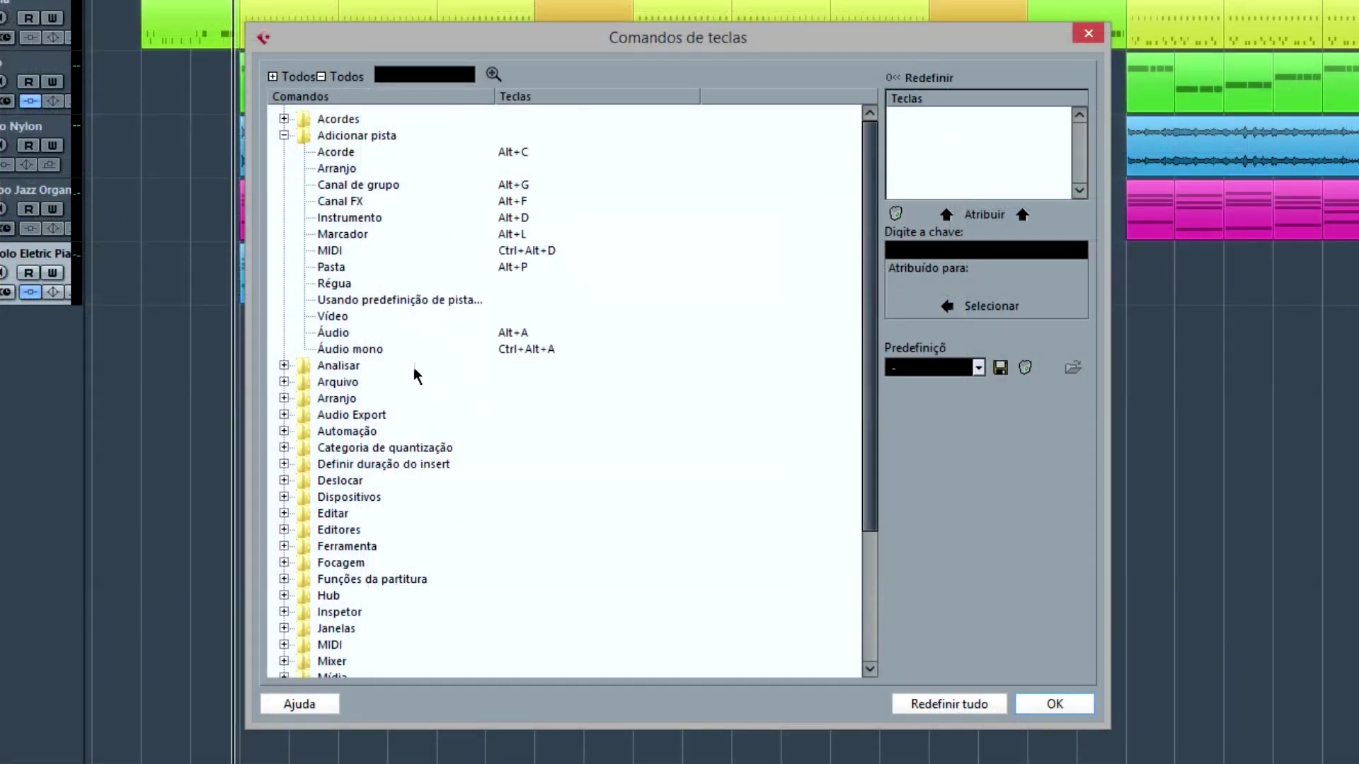
left_click(331, 316)
left_click(991, 252)
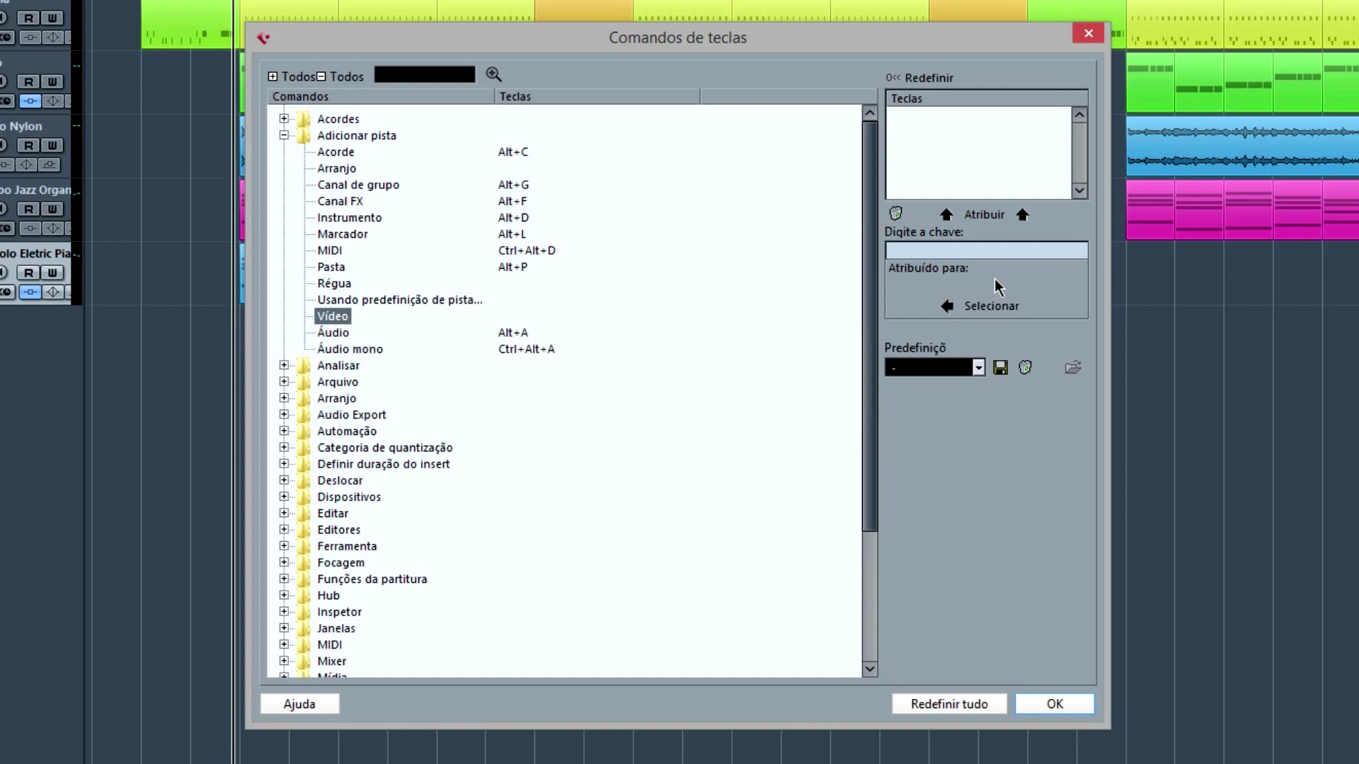
key("alt+a")
key("alt+u")
left_click(986, 212)
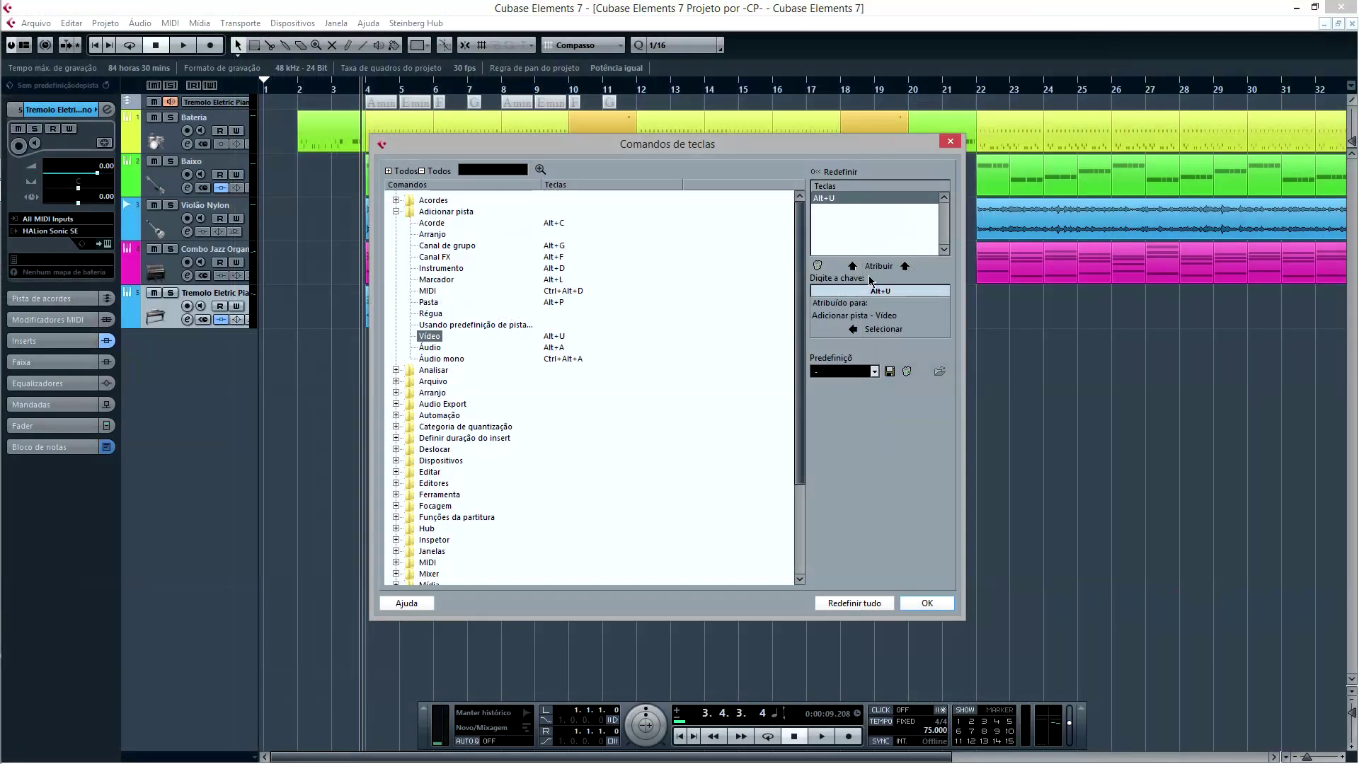
- Delete the Alt+U assignment from the Vídeo command, collapse the Adicionar pista category and close the key commands
left_click(818, 266)
left_click(646, 427)
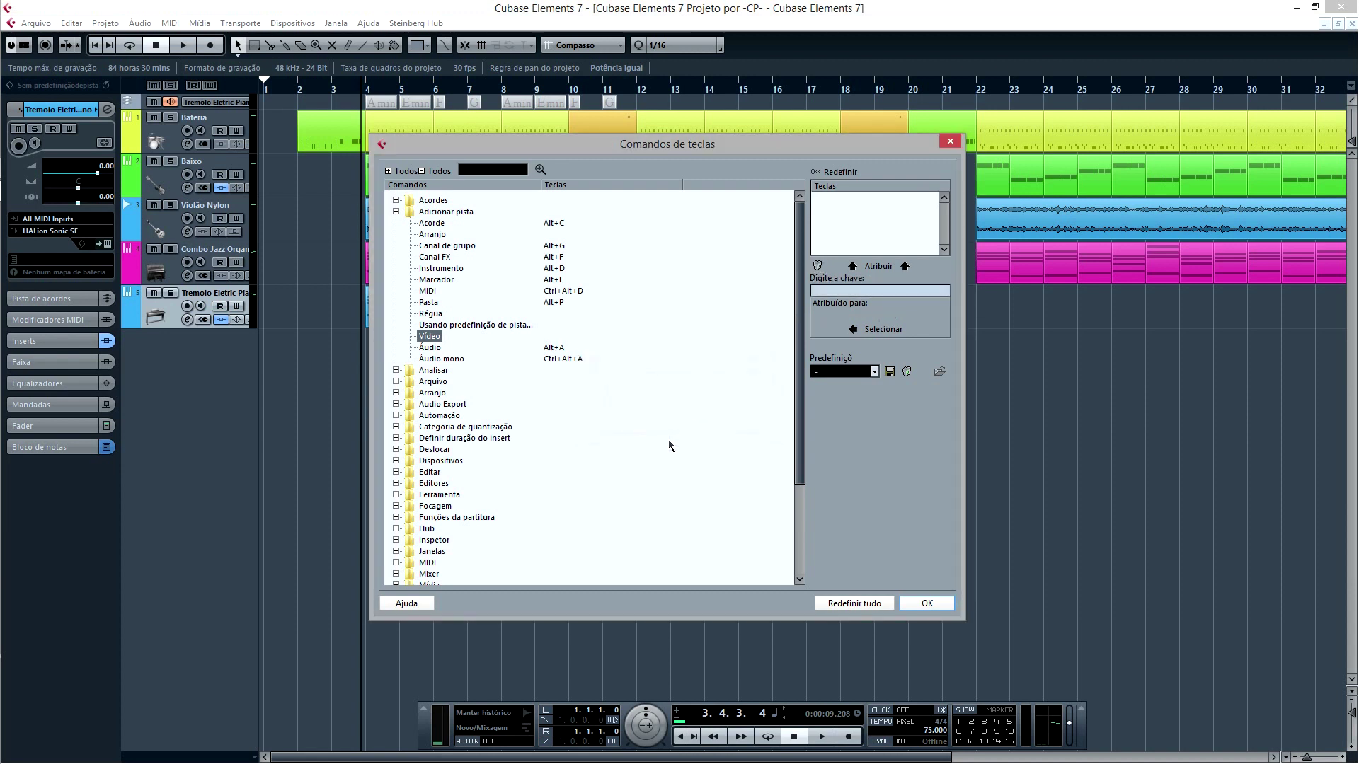
left_click(396, 212)
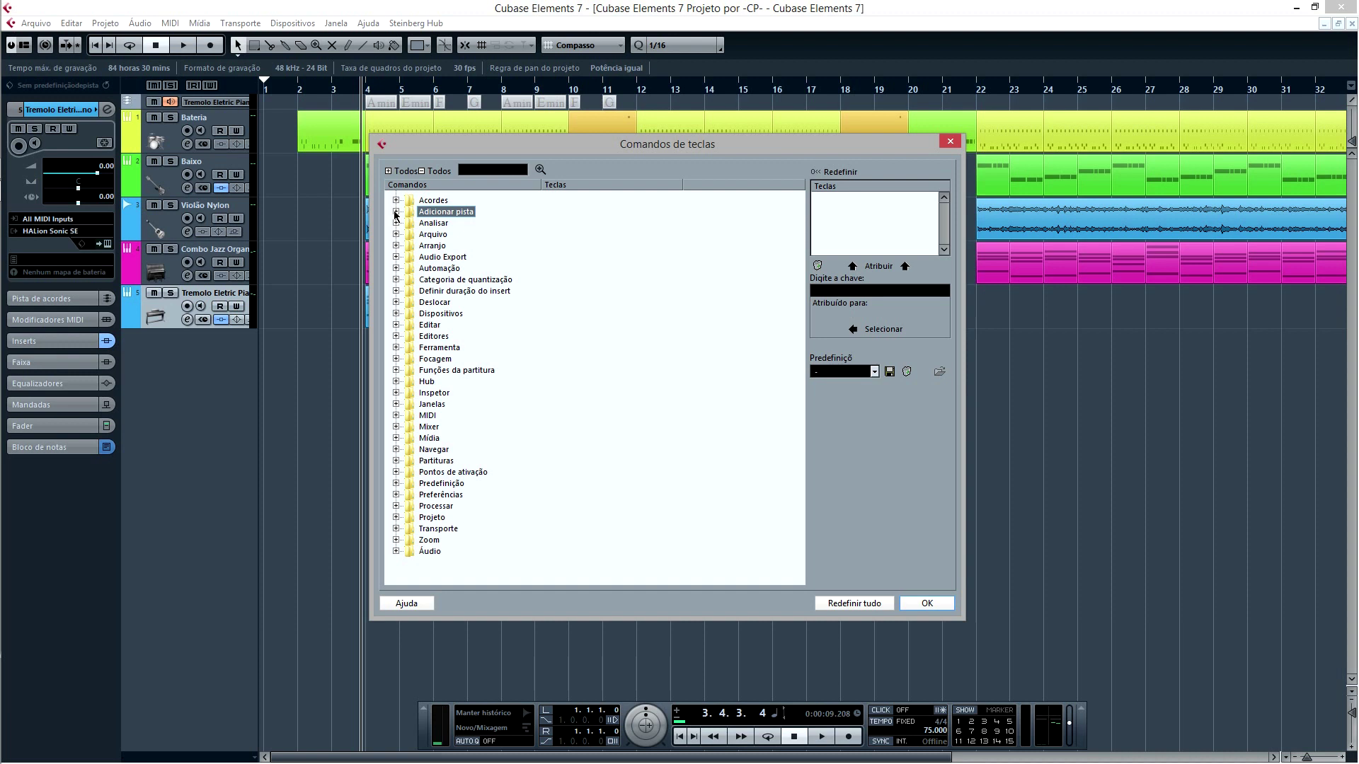
left_click(421, 567)
left_click(927, 604)
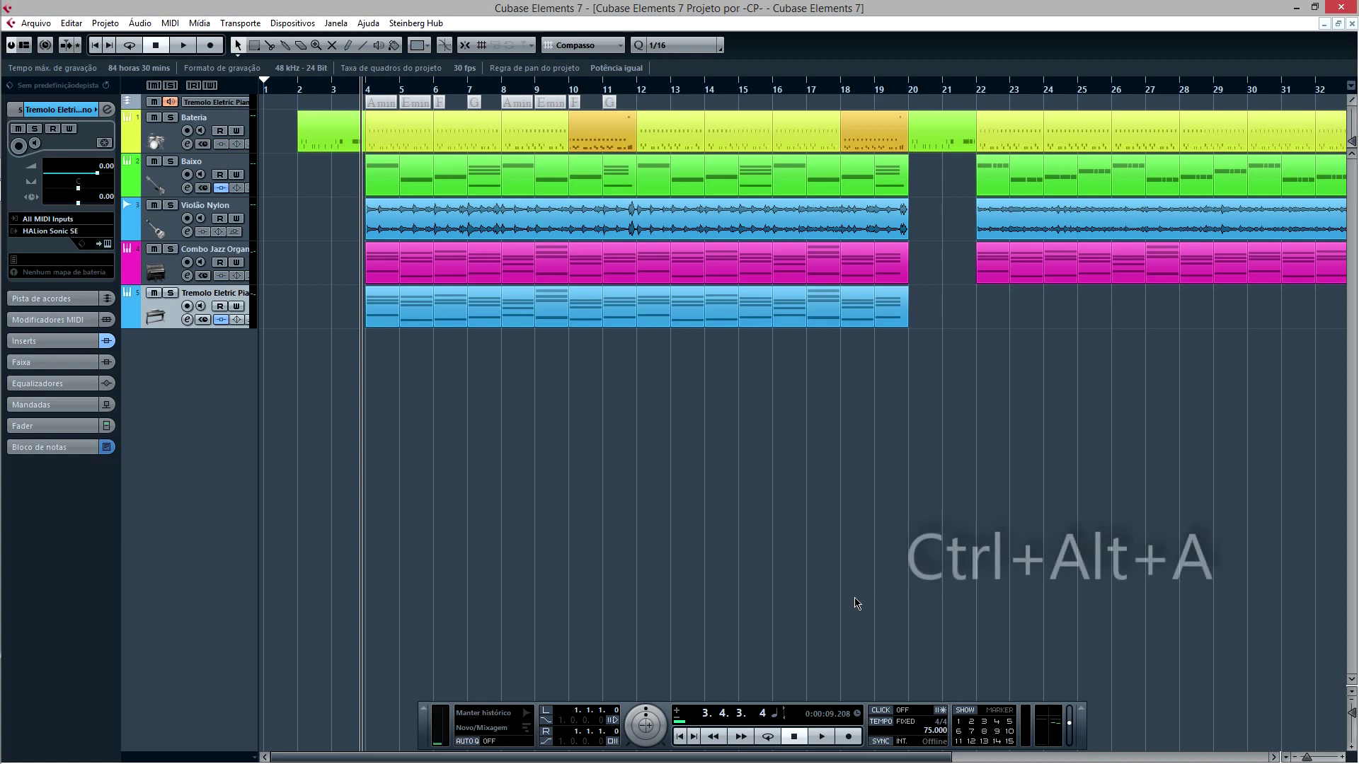
- Add eight mono audio tracks below the Tremolo Eletric Piano track and duplicate the last one
key("ctrl+alt+a")
key("ctrl+alt+a")
key("ctrl+alt+a")
key("ctrl+alt+a")
key("ctrl+alt+a")
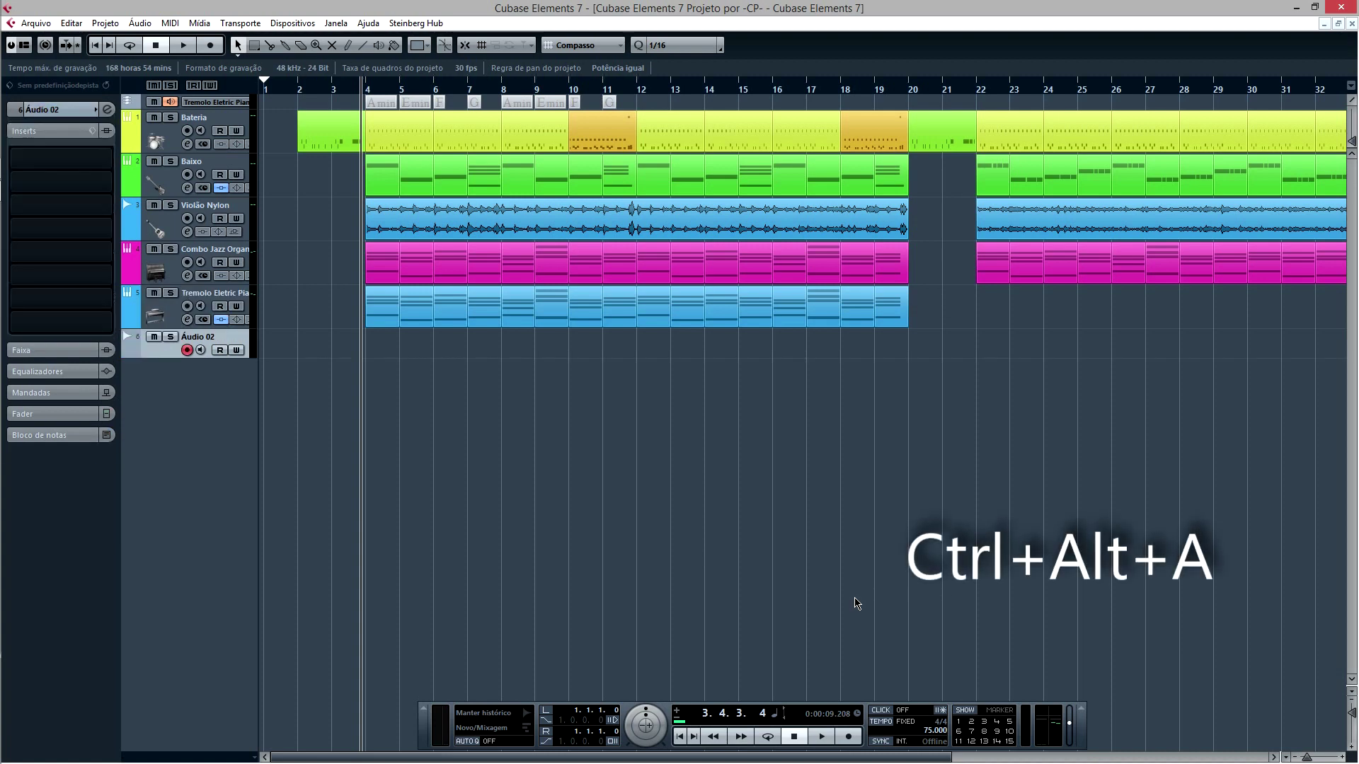
key("ctrl+alt+a")
key("ctrl+alt+a")
key("ctrl+alt+a")
key("shift+ctrl+d")
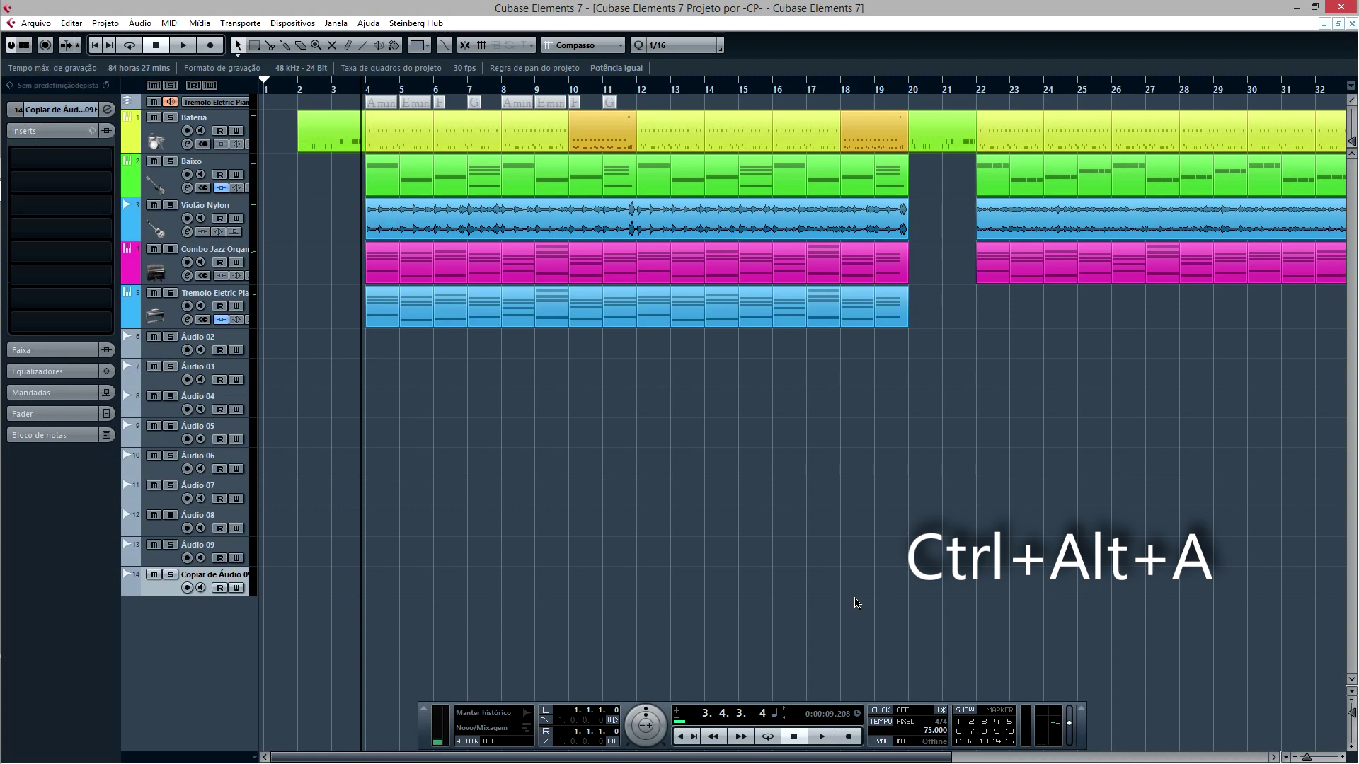
- Select all nine new audio tracks, from the duplicate up to Áudio 02, and delete them
key("shift+Up")
key("shift+Up")
key("shift+Up")
key("shift+Up")
key("shift+Up")
key("shift+Up")
key("shift+Up")
key("shift+Up")
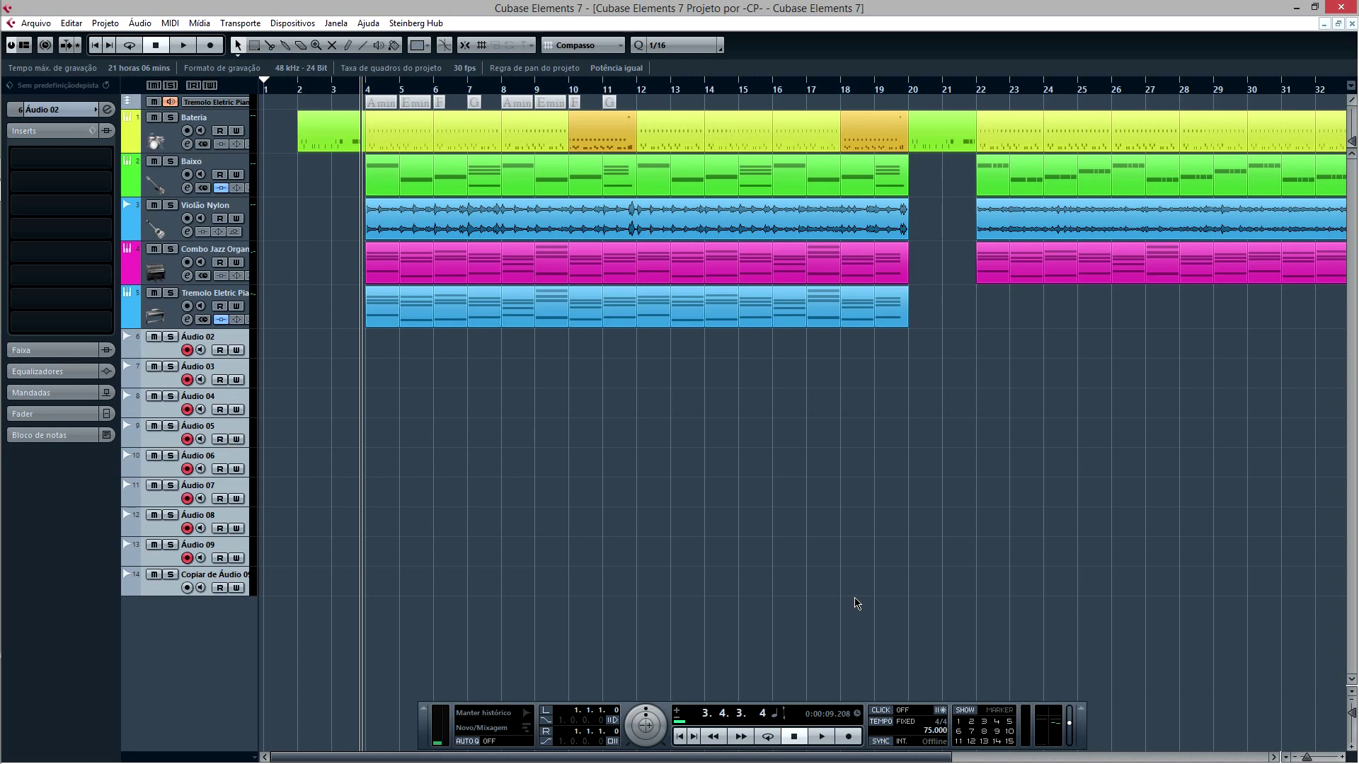
key("Delete")
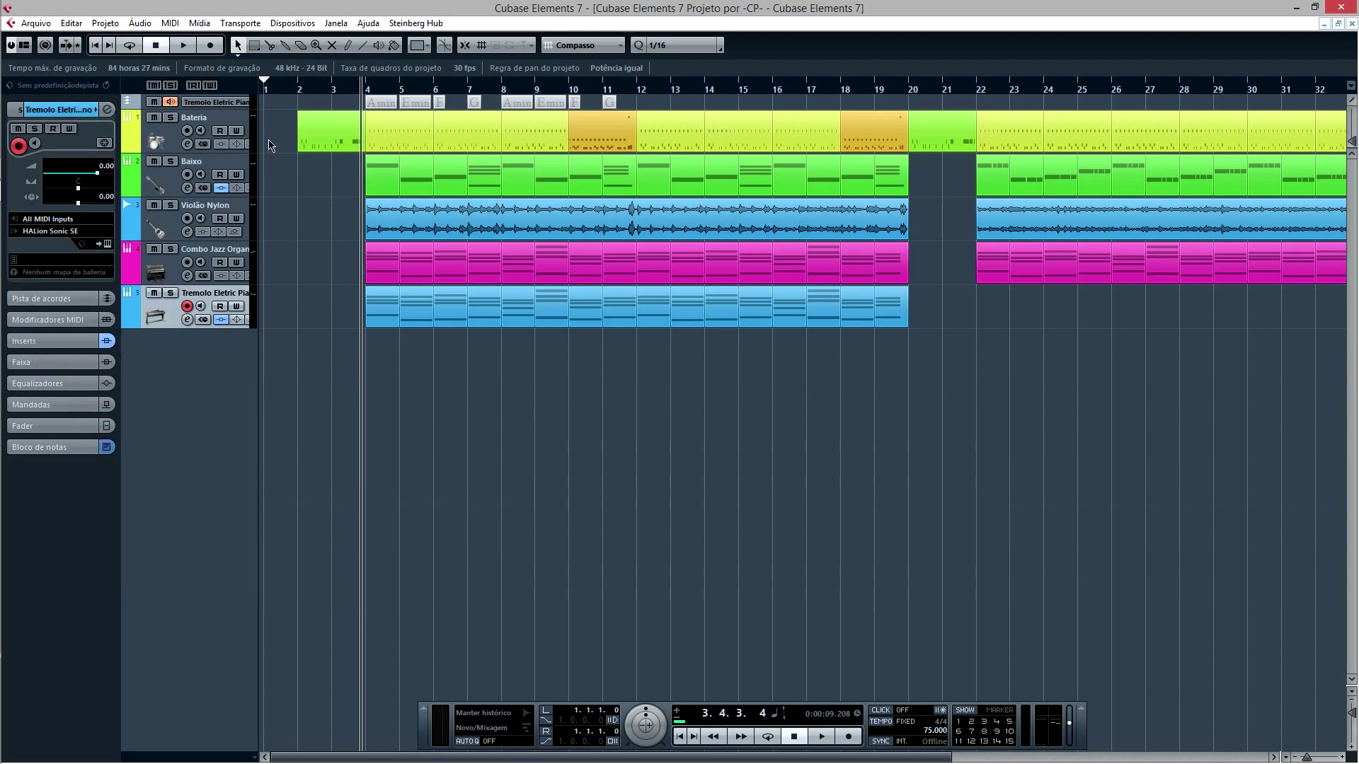
- View the mono and stereo configuration choices for adding an audio track, and close the dialog without adding one
left_click(113, 26)
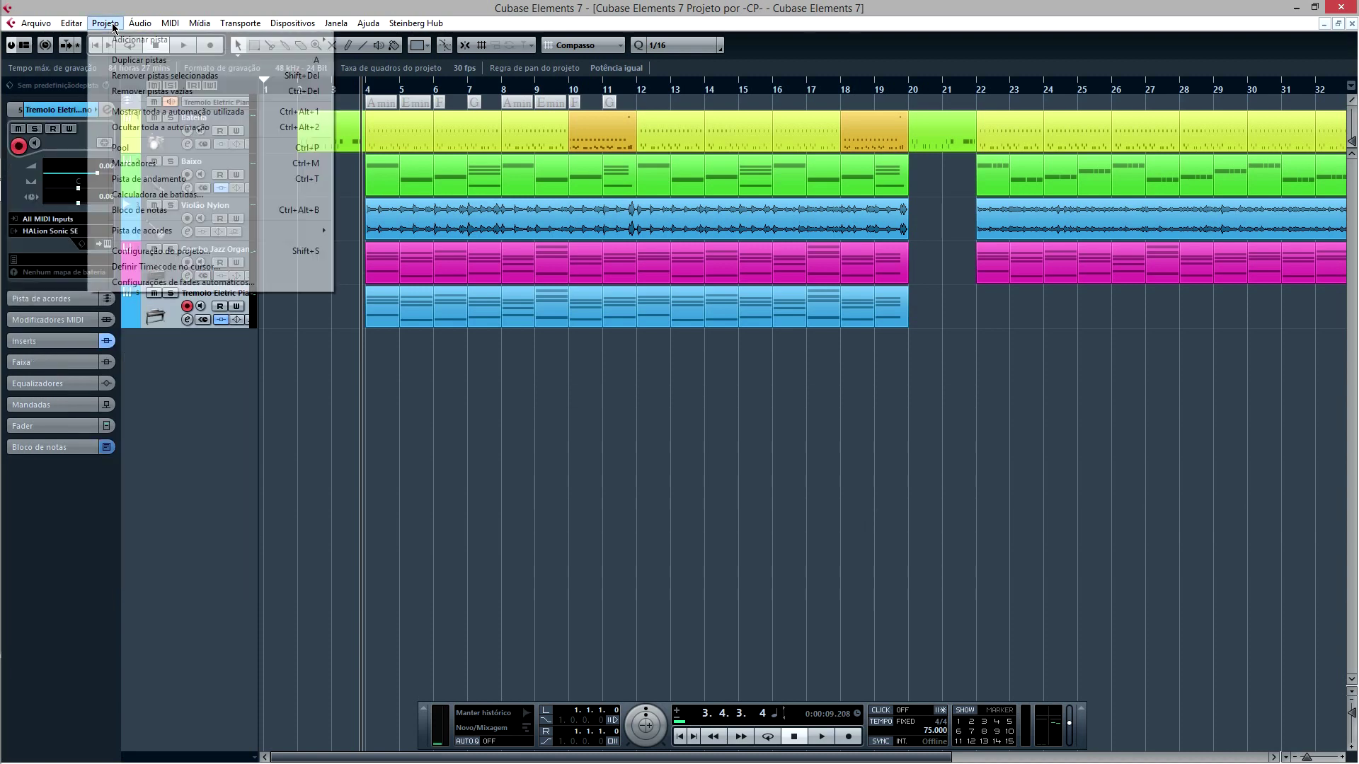
mouse_move(170, 41)
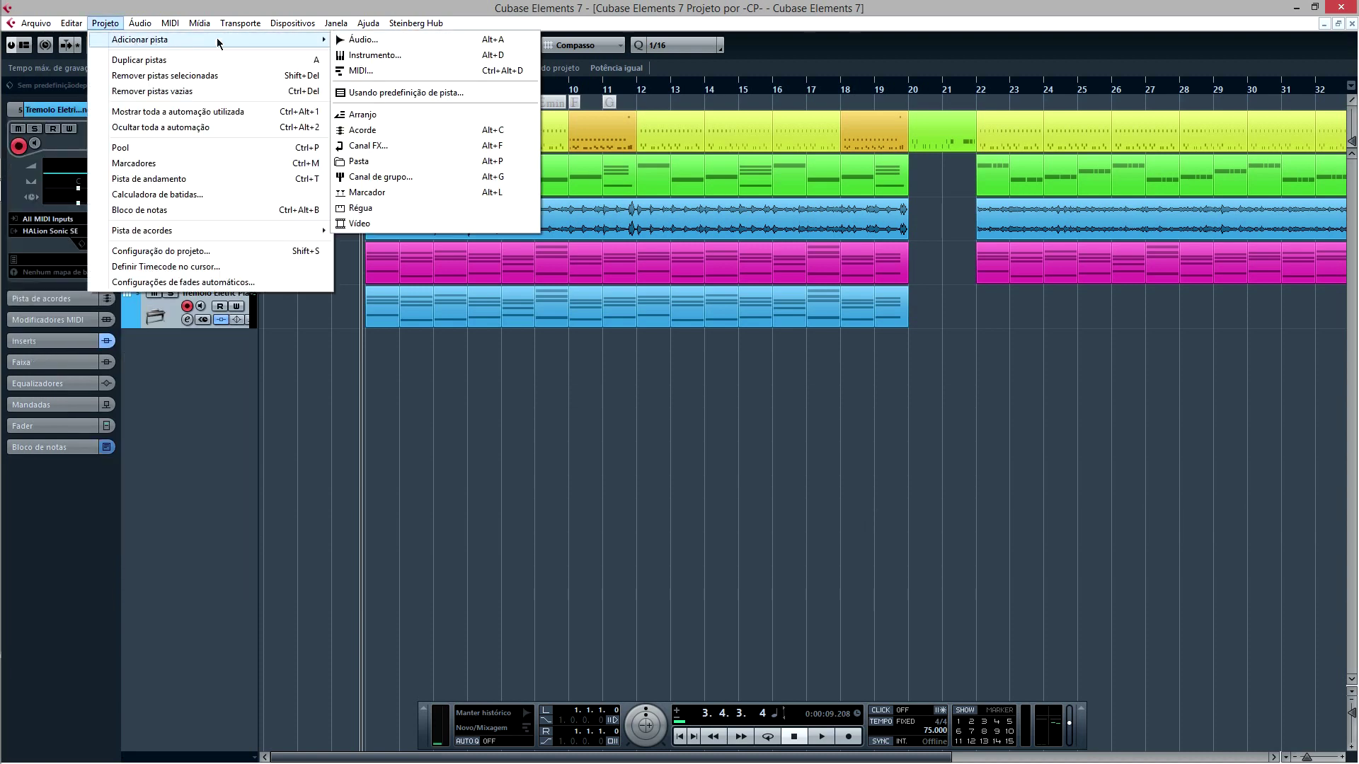
left_click(417, 41)
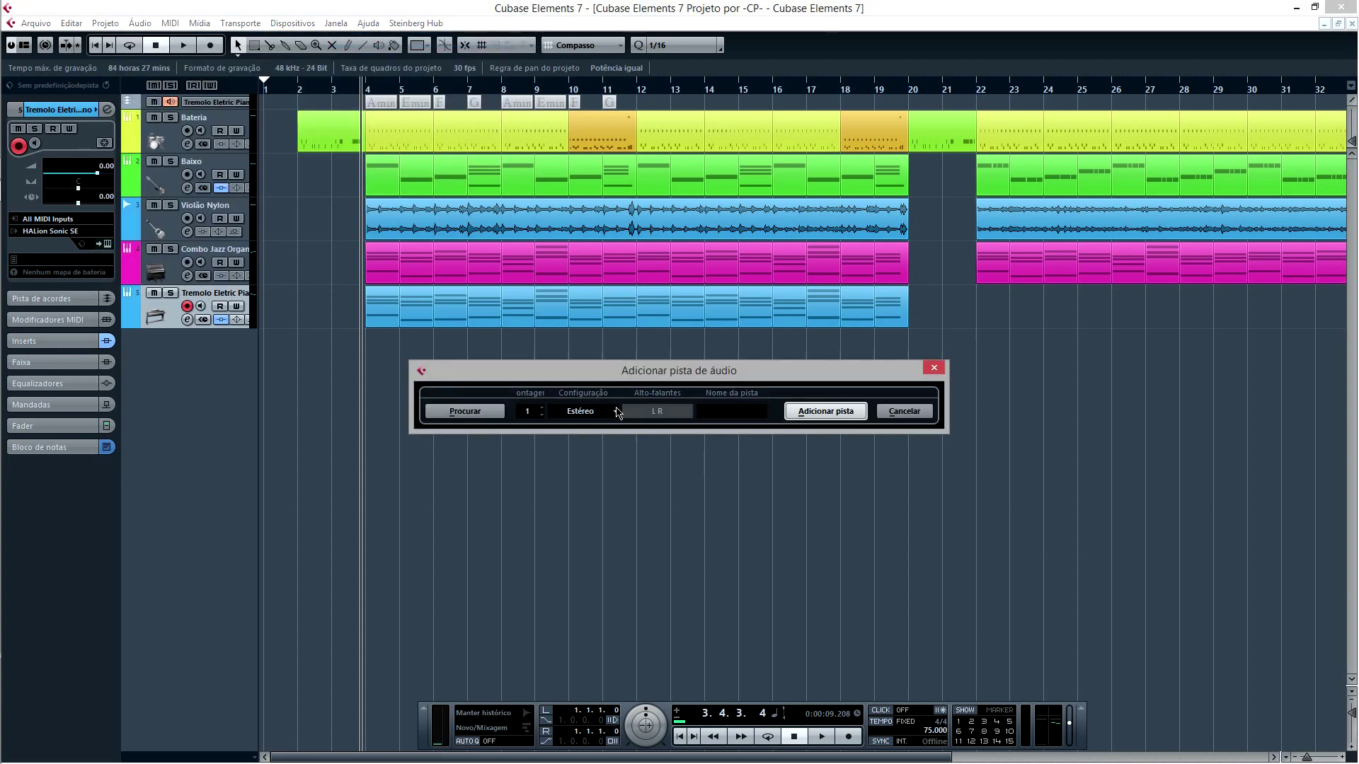
left_click(615, 413)
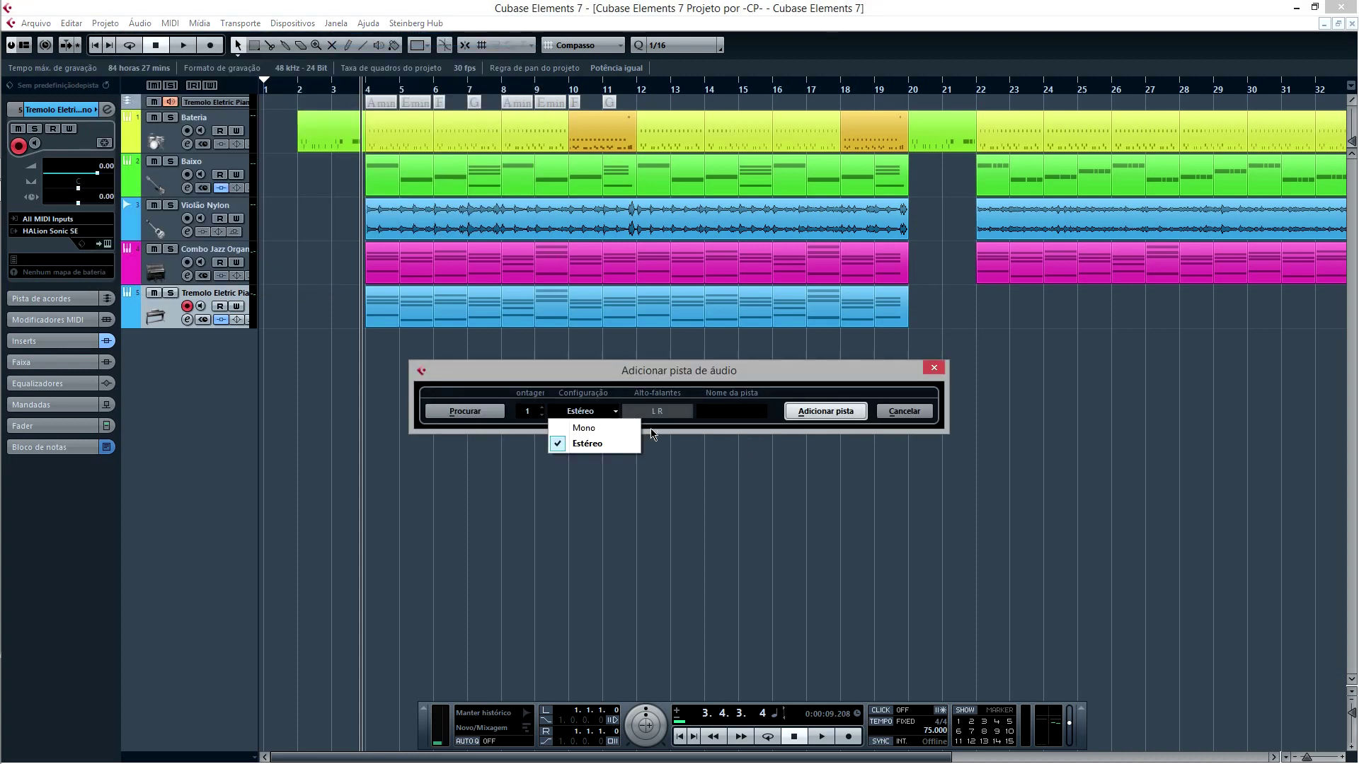
left_click(594, 391)
left_click(933, 368)
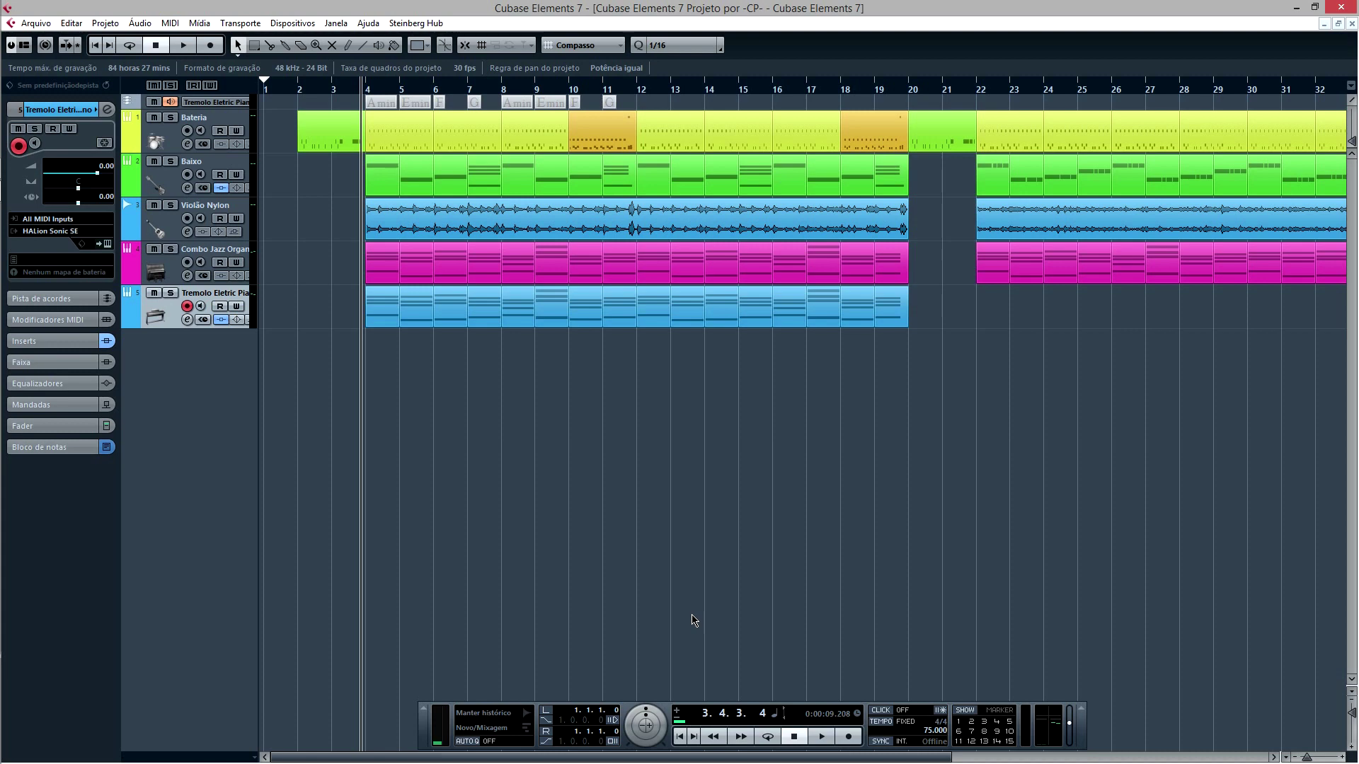
- Add seven audio tracks below the Tremolo Eletric Piano track and duplicate the seventh one
key("ctrl+shift+z")
key("ctrl+shift+z")
key("ctrl+shift+z")
key("ctrl+shift+z")
key("ctrl+shift+z")
key("ctrl+shift+z")
key("ctrl+shift+z")
key("ctrl+shift+z")
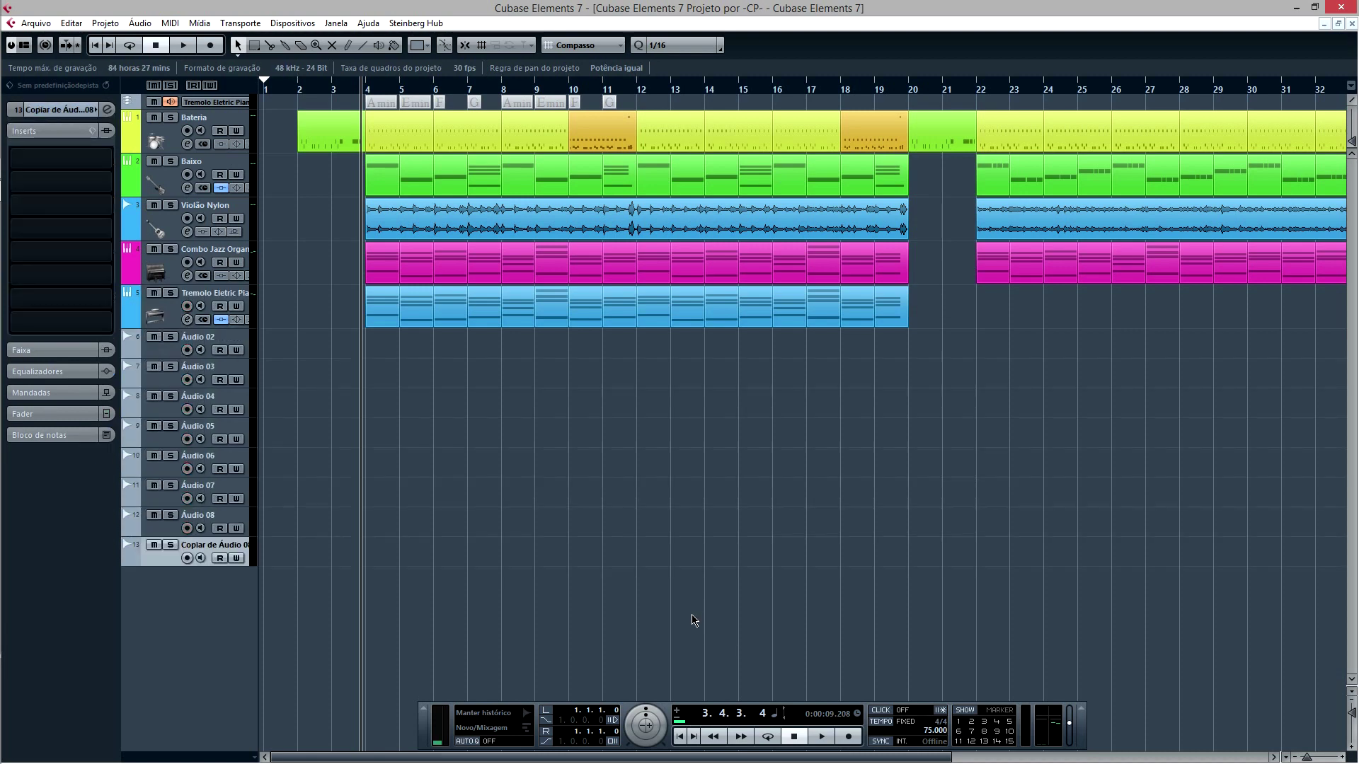
- Select the eight new audio tracks, from the duplicate up to Áudio 02, and delete them
key("shift+Up")
key("shift+Up")
key("shift+Up")
key("shift+Up")
key("shift+Up")
key("shift+Up")
key("shift+Up")
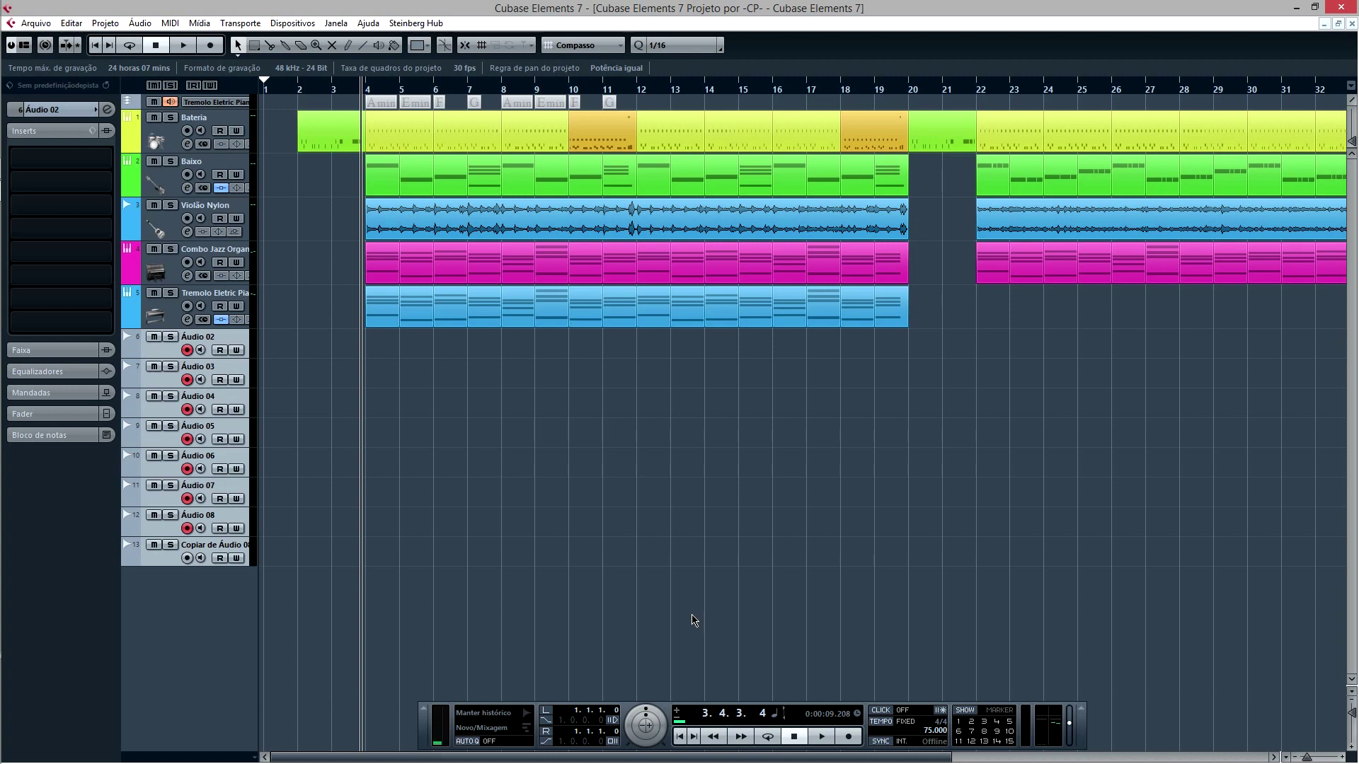
key("Delete")
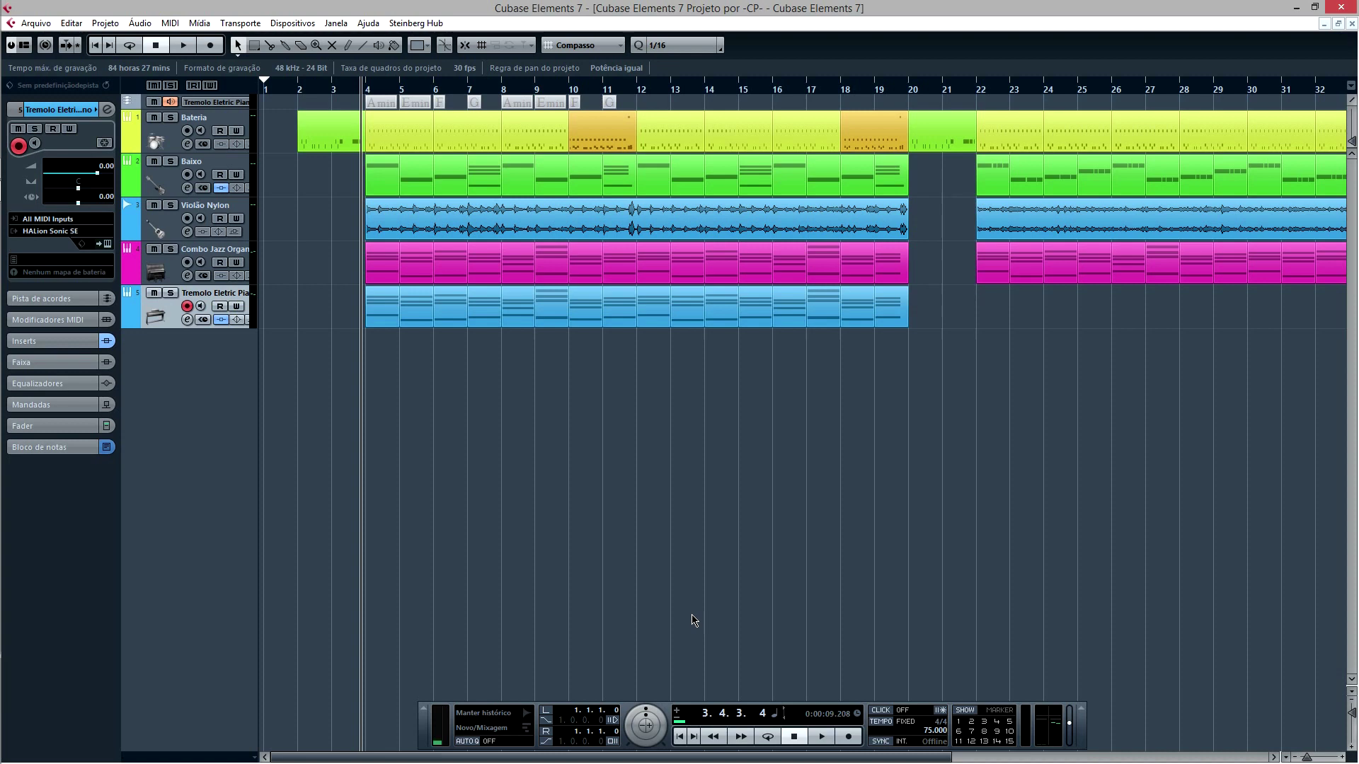
- Add one stereo audio track below the Tremolo Eletric Piano track and undo the addition
key("alt+a")
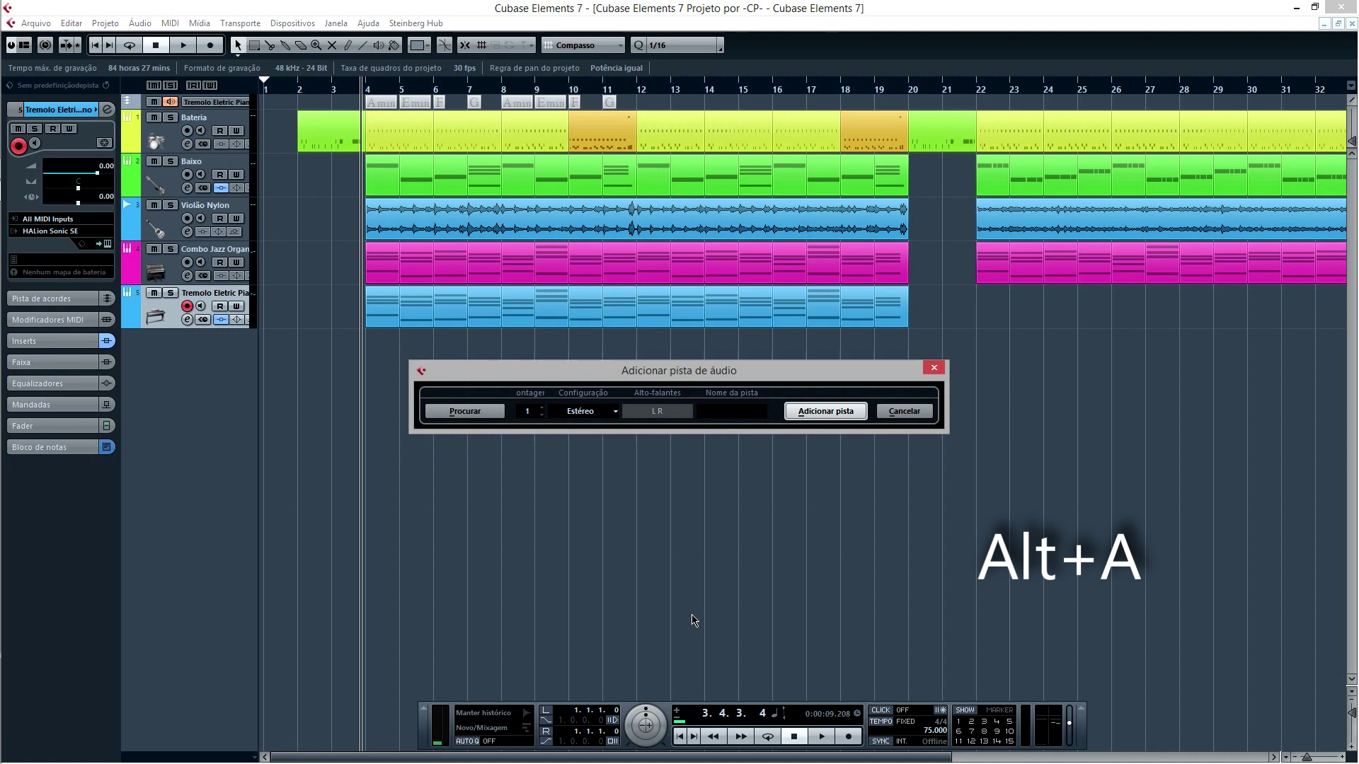
key("Return")
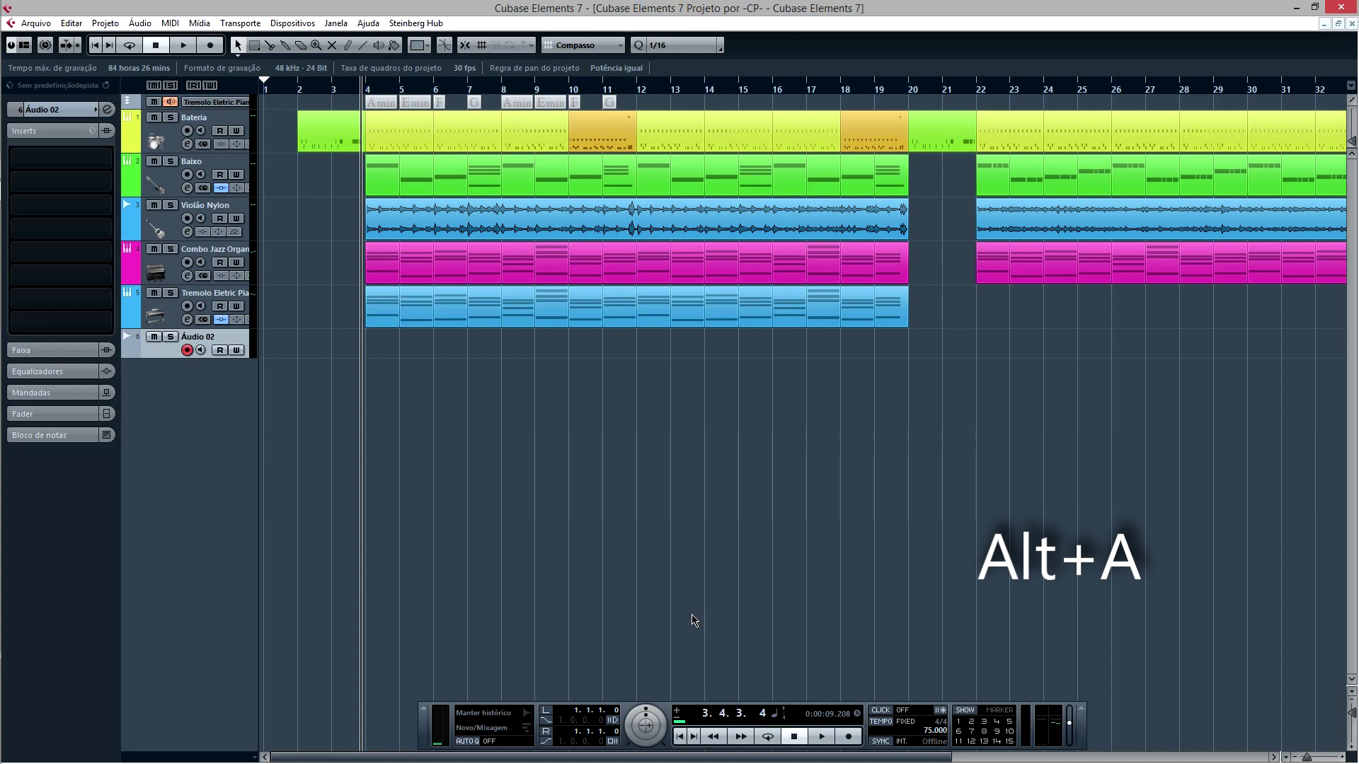
key("ctrl+z")
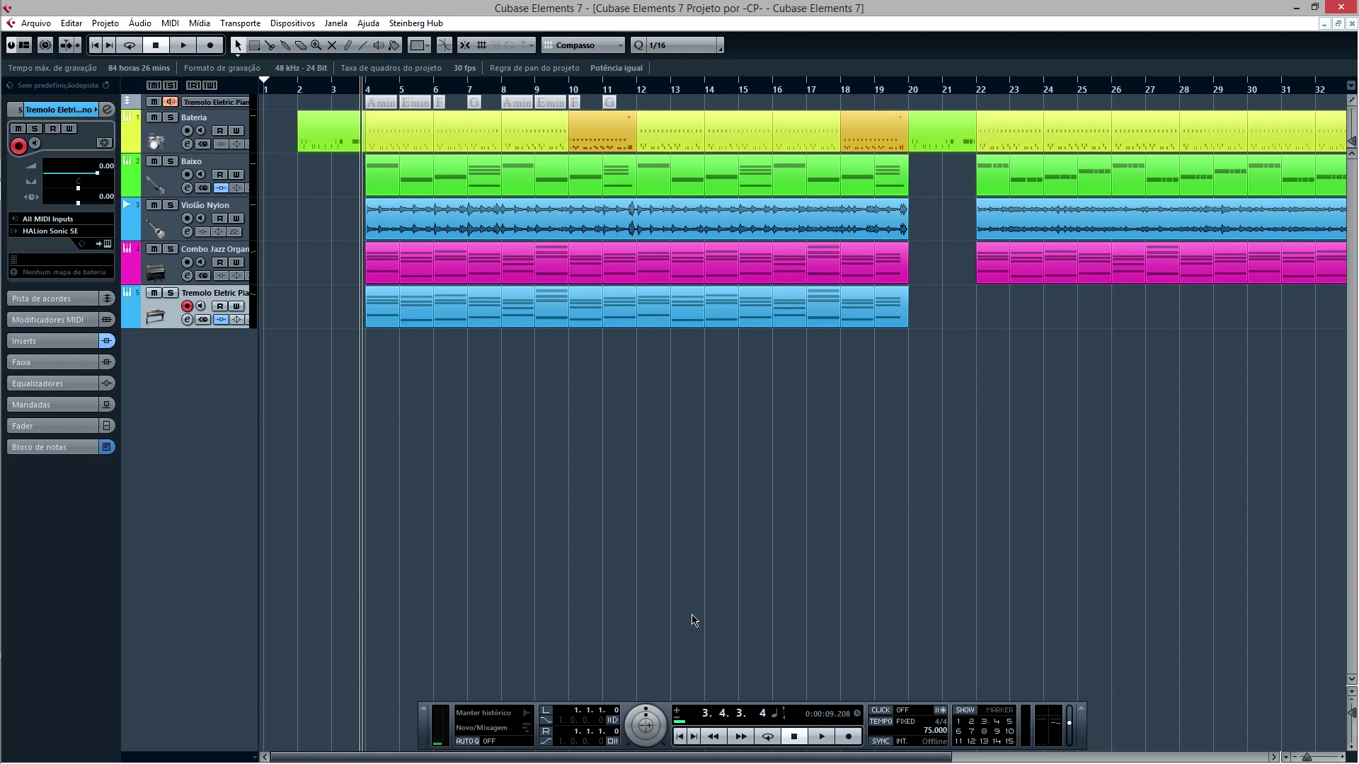
- Add five folder tracks below the Tremolo Eletric Piano track
key("alt+p")
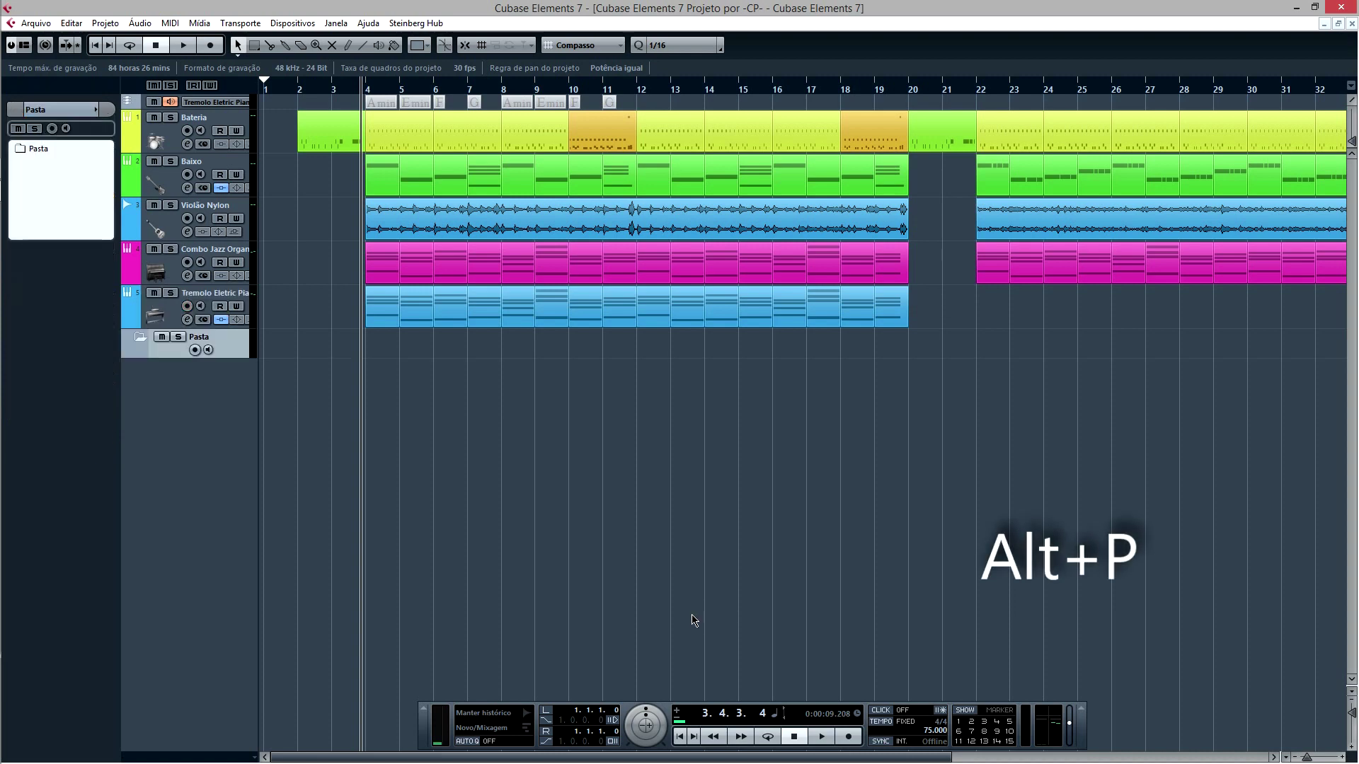
key("alt+p")
key("alt+p")
key("alt+p")
key("alt+p")
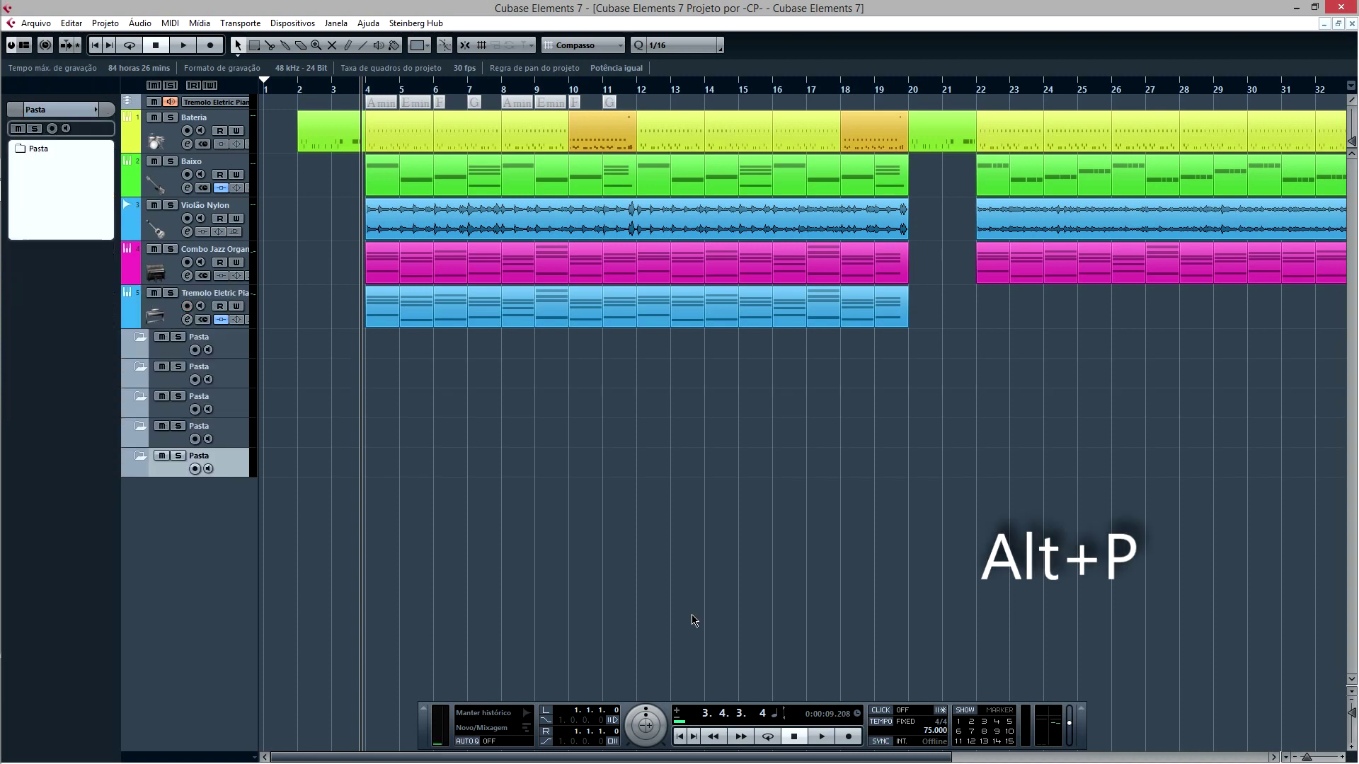
- Select all five folder tracks and delete them
key("shift+Up")
key("shift+Up")
key("shift+Up")
key("shift+Up")
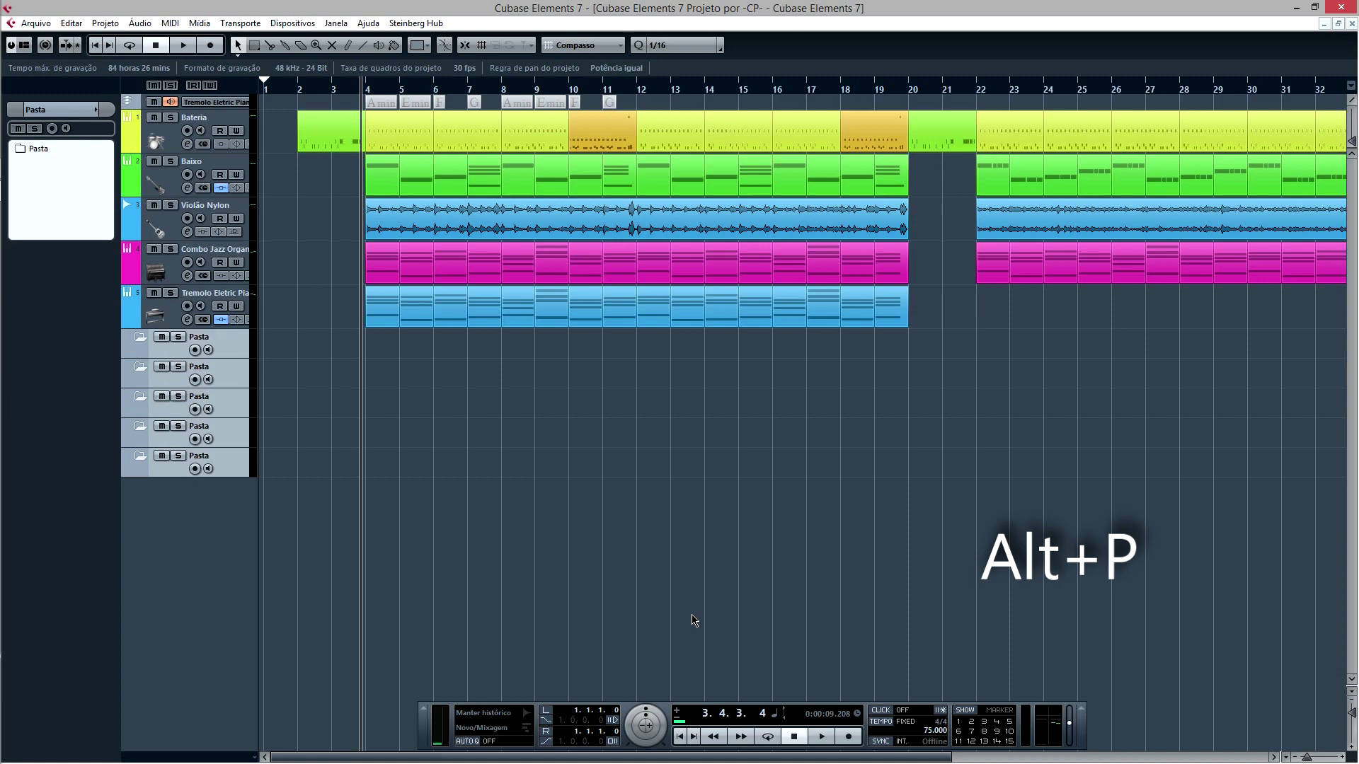
key("Delete")
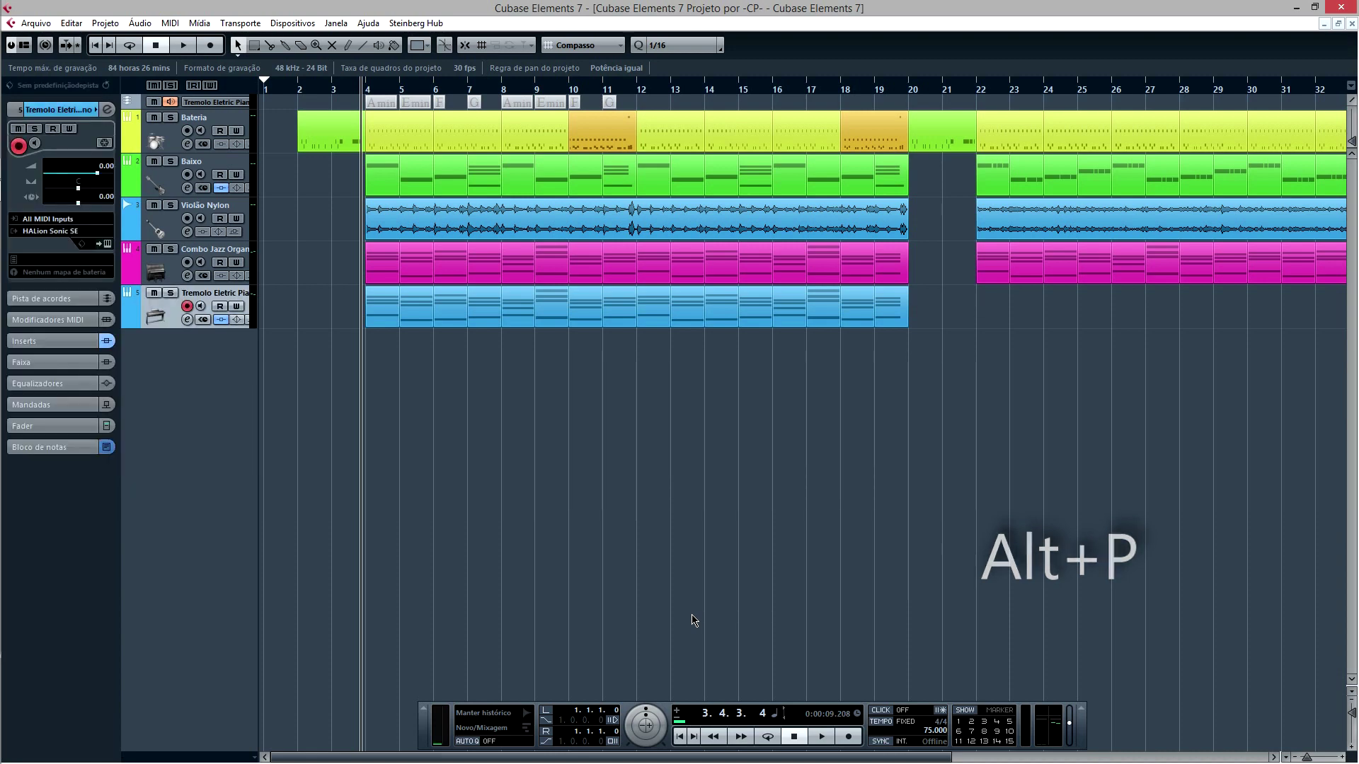
- Add one instrument track without a VST instrument and one MIDI track below the Tremolo Eletric Piano track
key("alt+d")
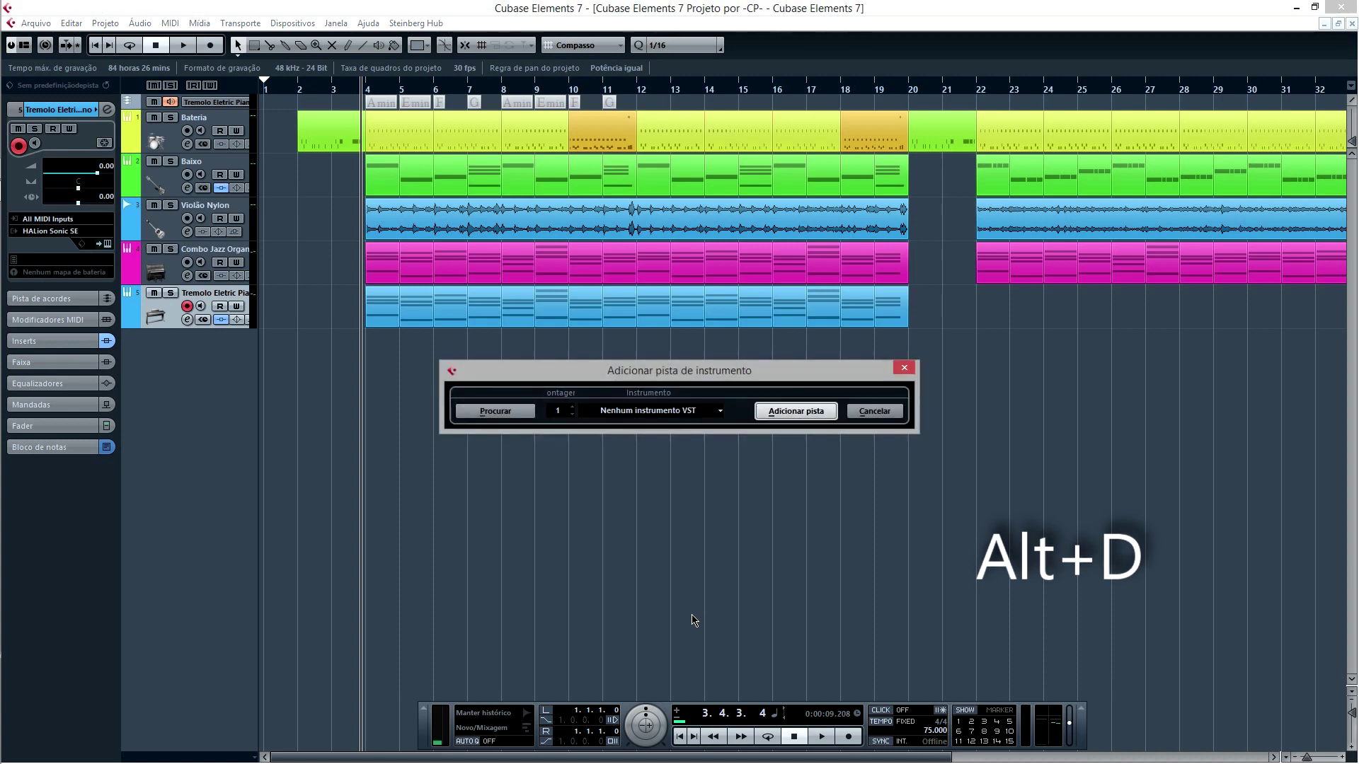
key("Return")
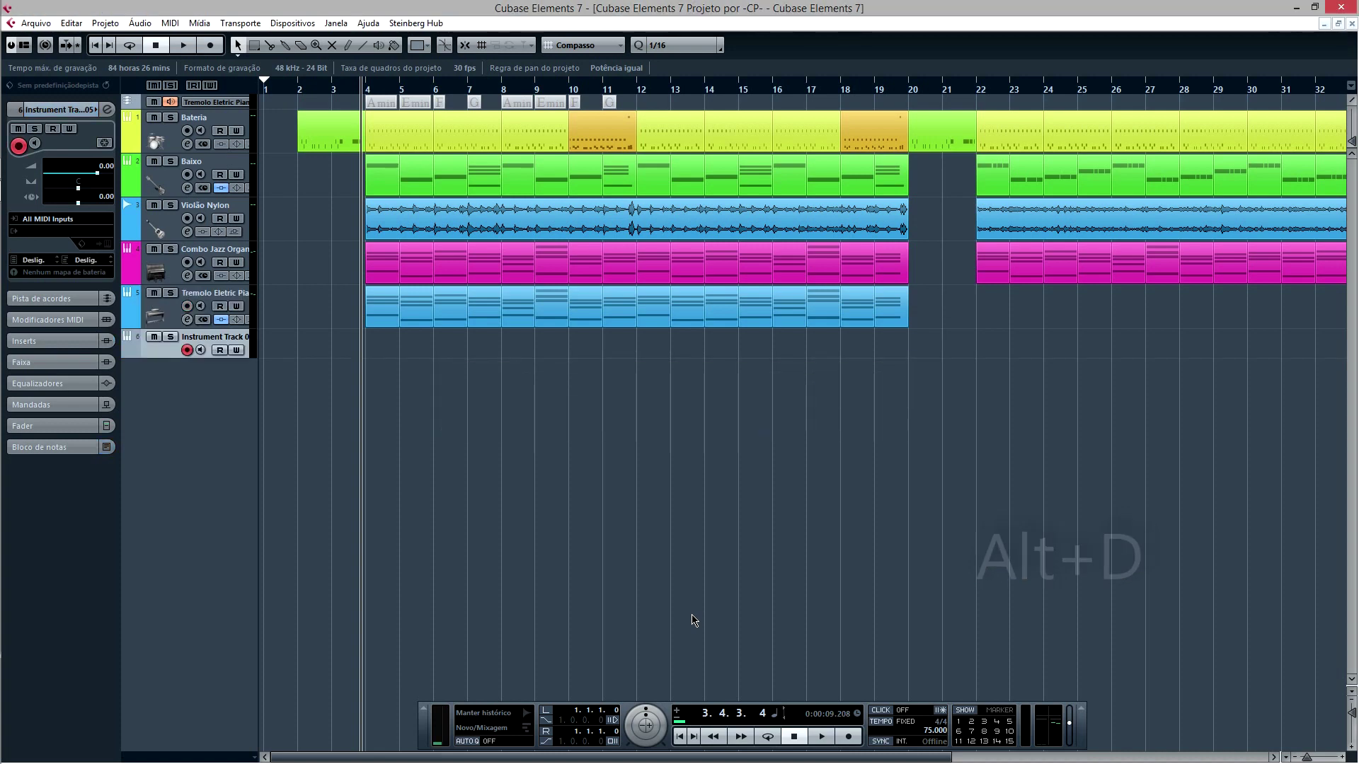
key("ctrl+alt+d")
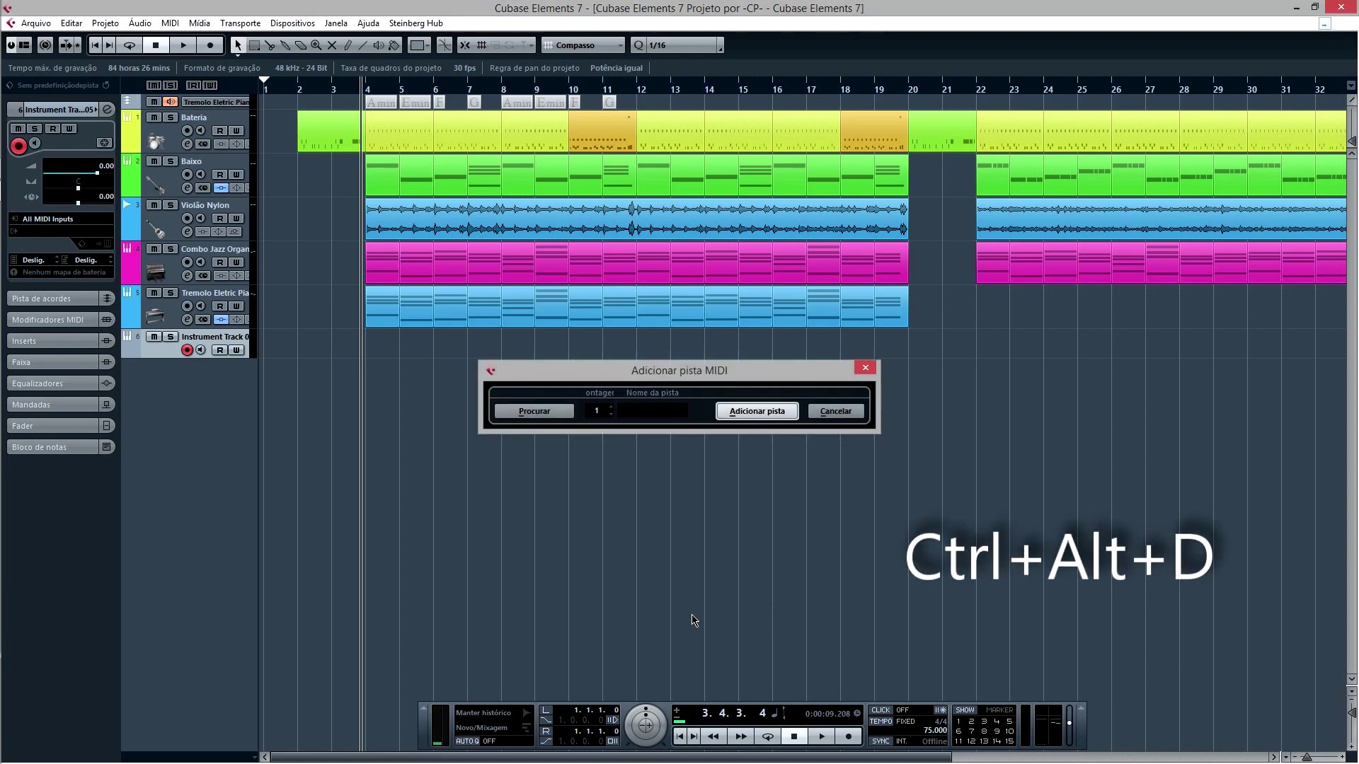
key("Return")
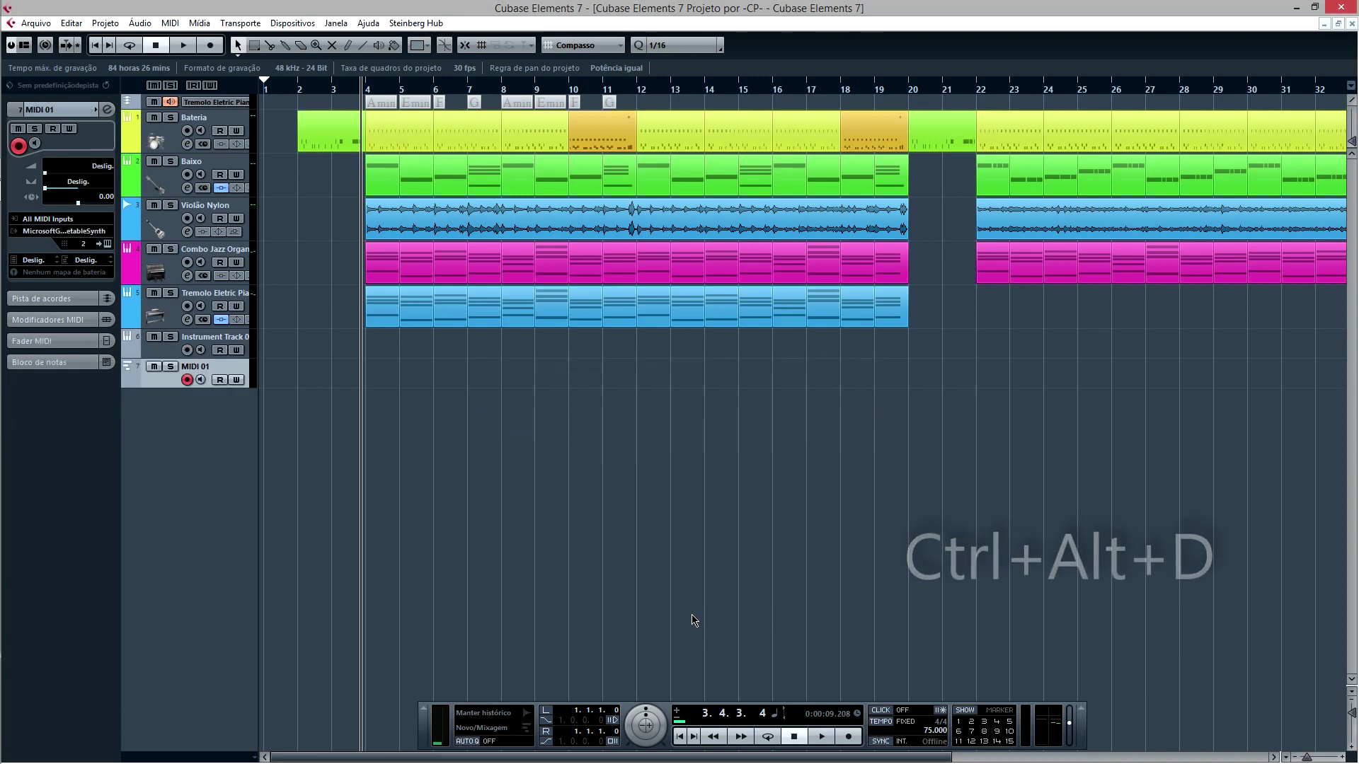
- Add one FX channel track and one group track below the new MIDI track
key("alt+f")
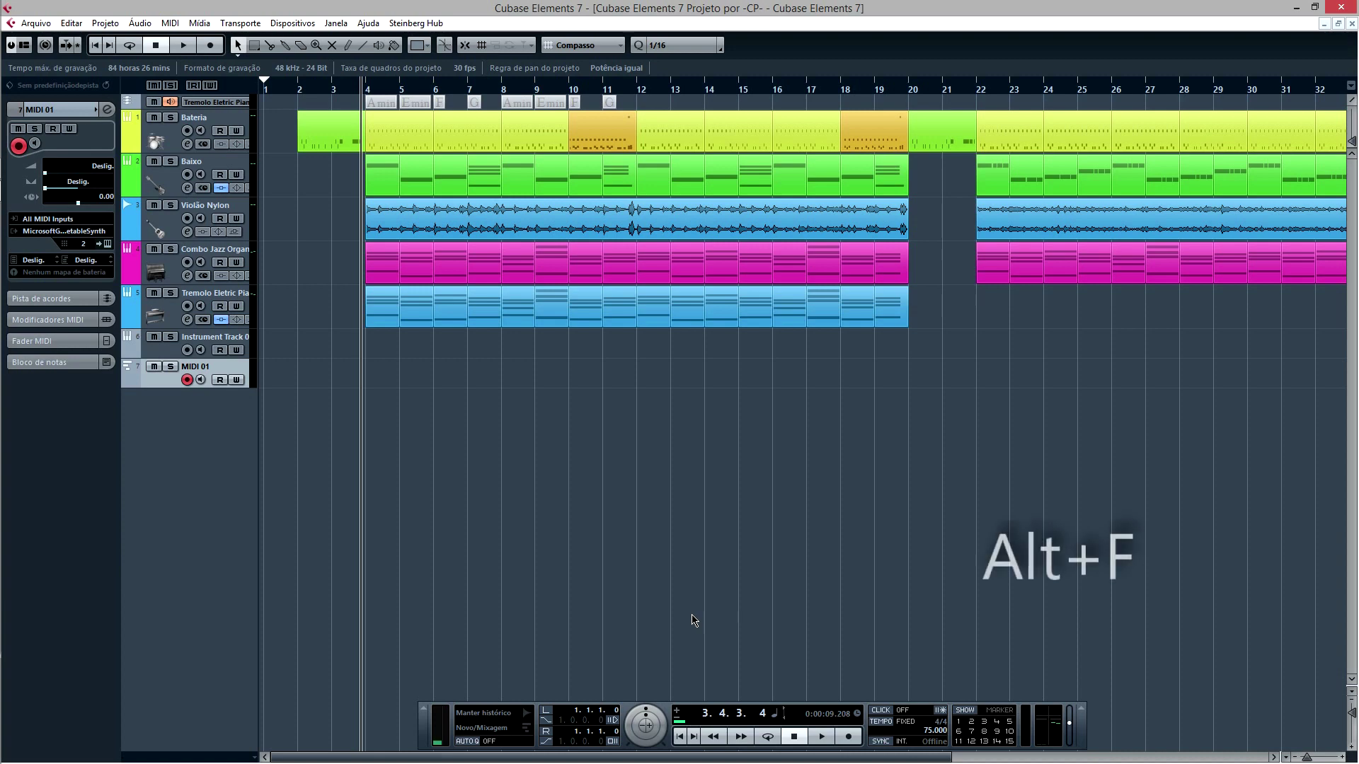
key("Return")
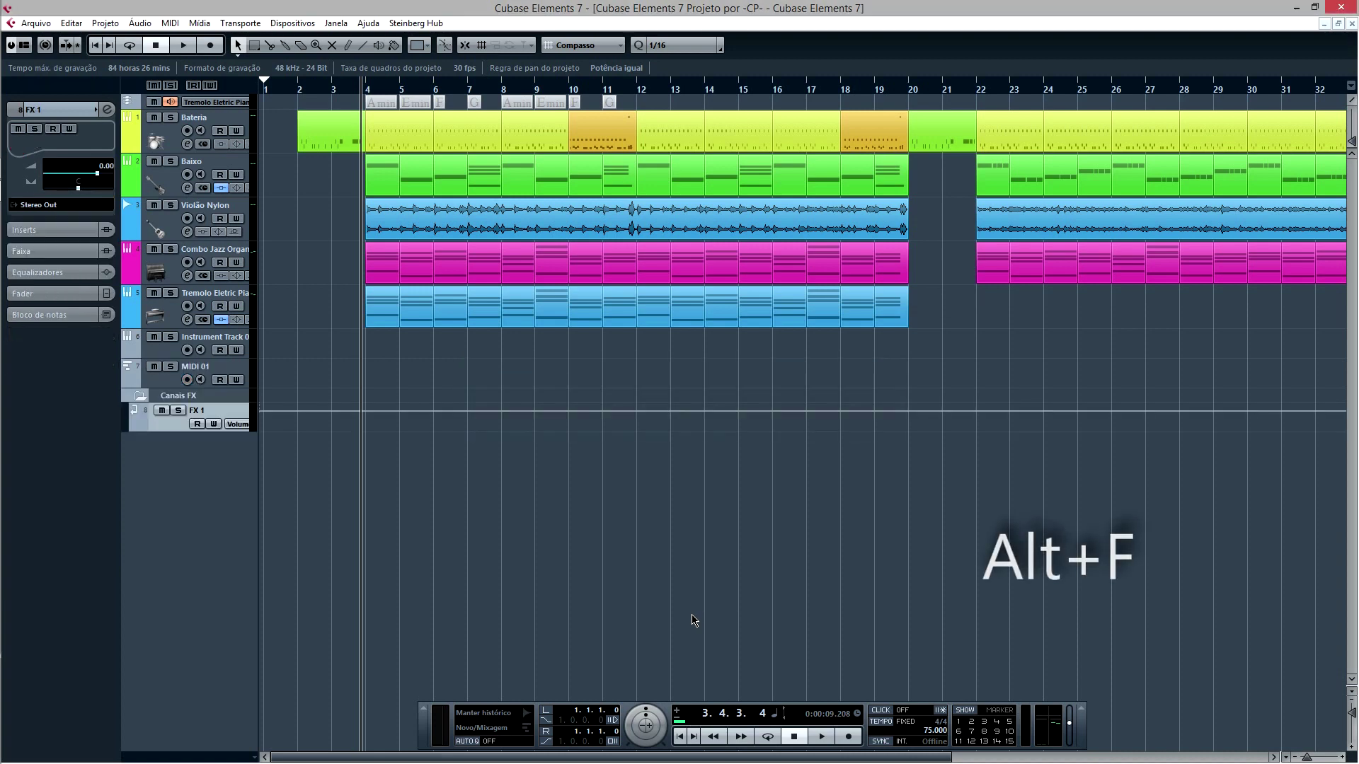
key("alt+g")
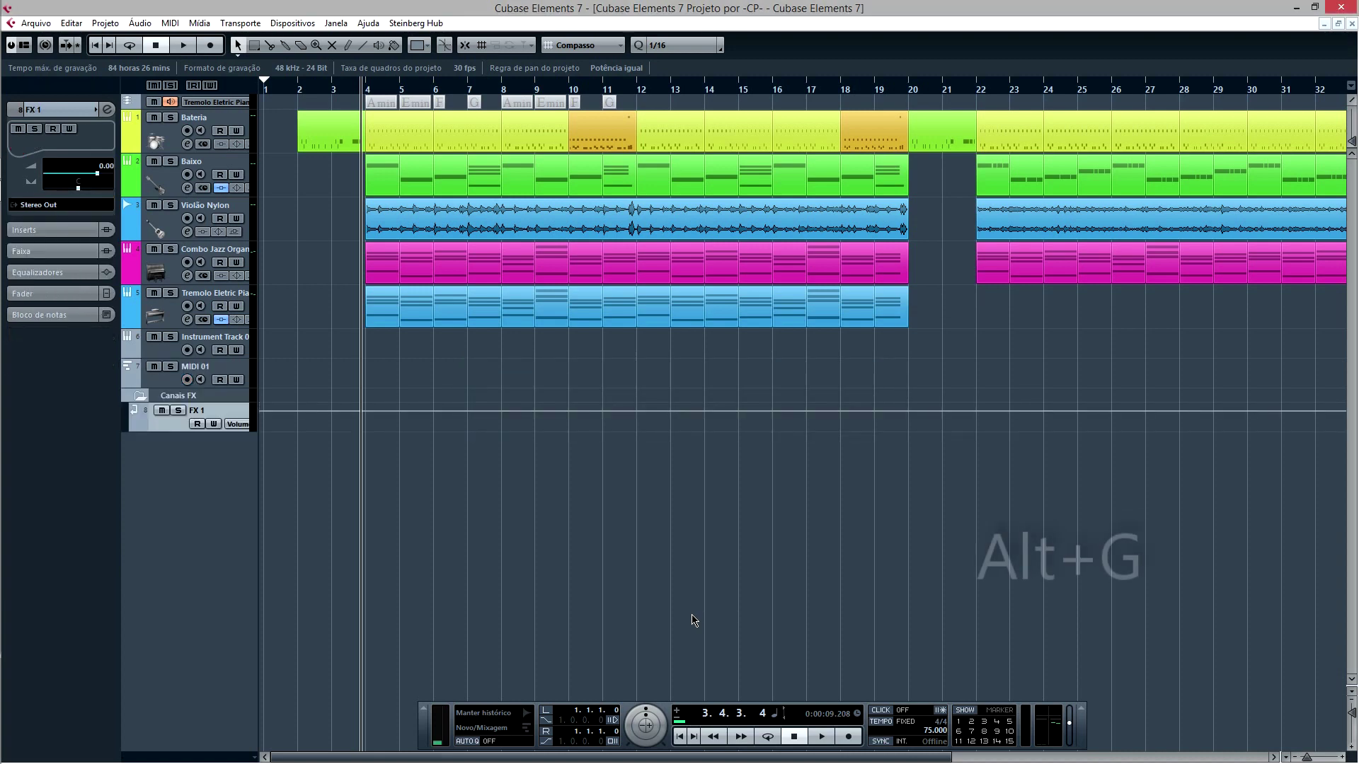
key("Return")
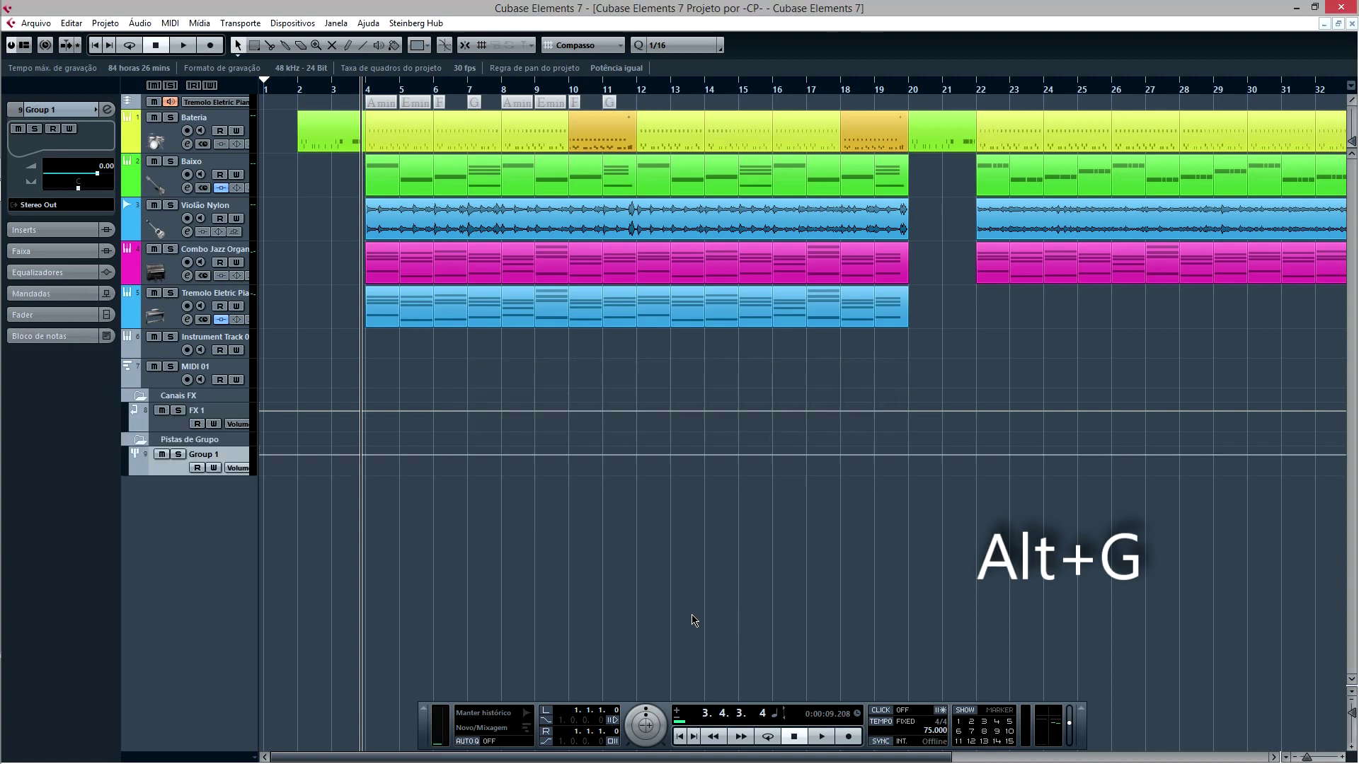
- Select the new group, FX, MIDI and instrument tracks together with their folders and delete them
key("Up")
key("Up")
key("Up")
key("Up")
key("Up")
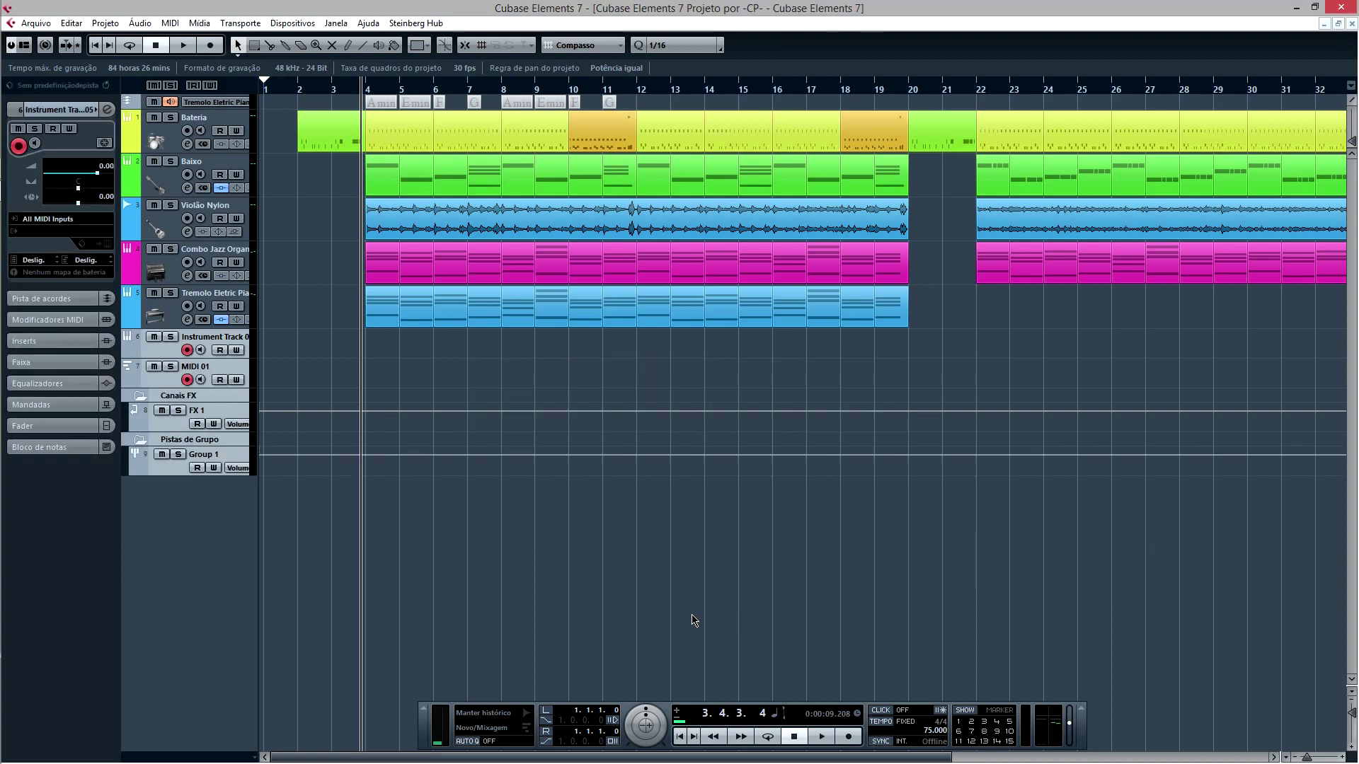
key("Delete")
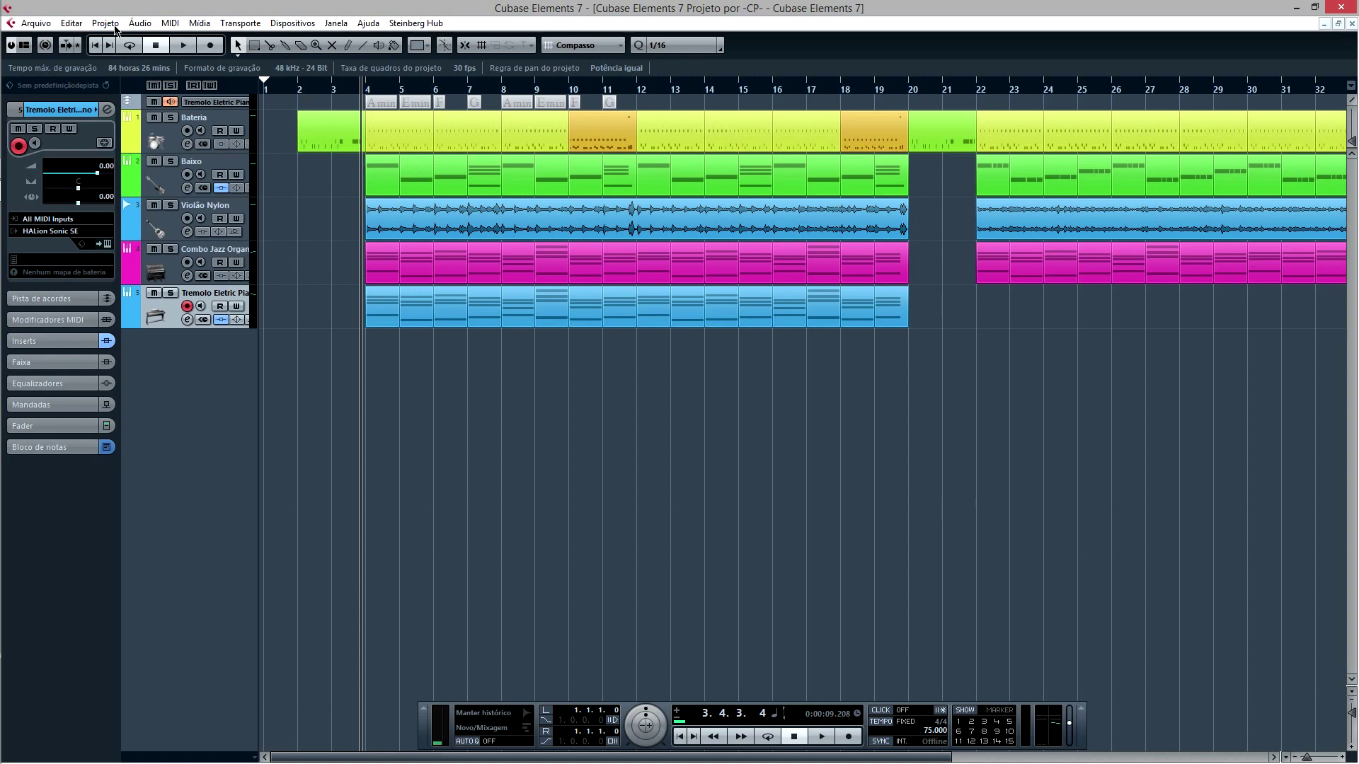
- Open the project backup folder chooser, select Área de Trabalho and cancel, and also open and cancel the MIDI file export dialog
left_click(35, 23)
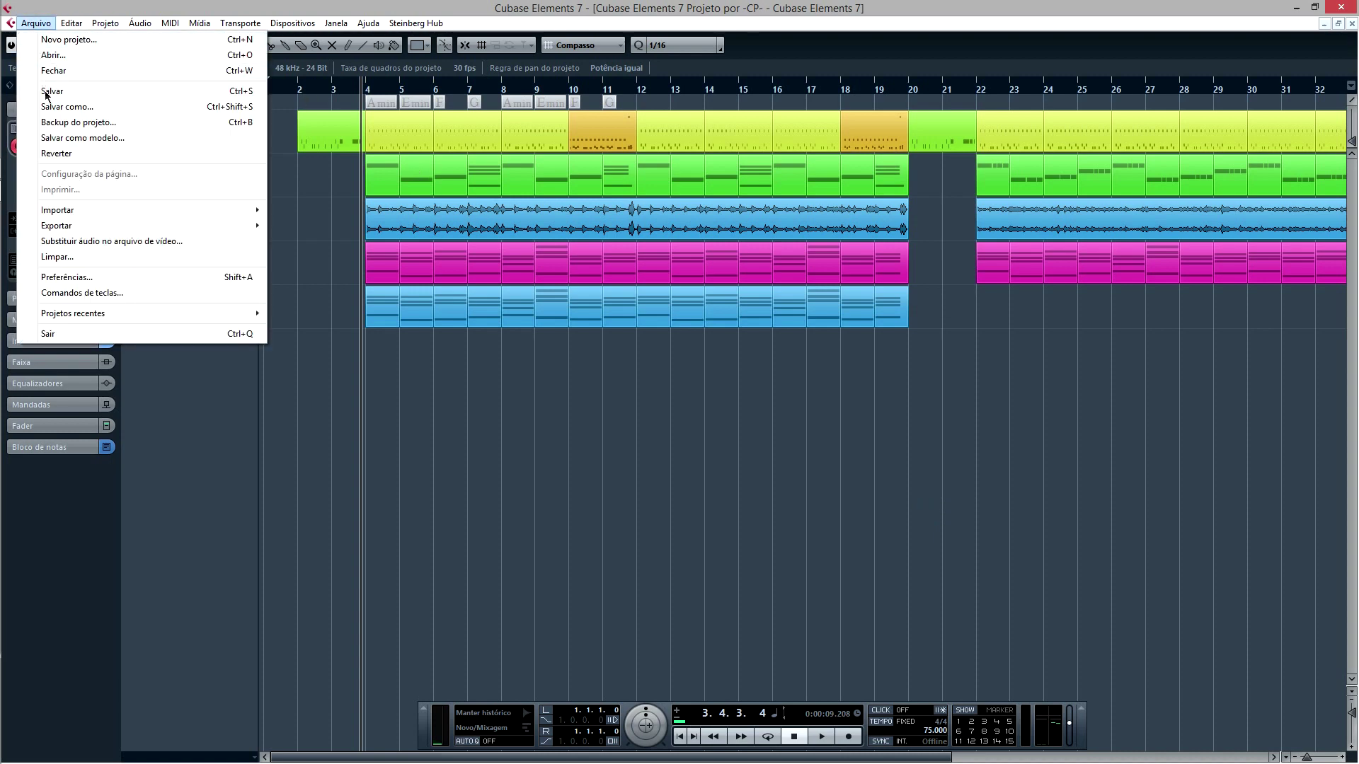
key("ctrl+b")
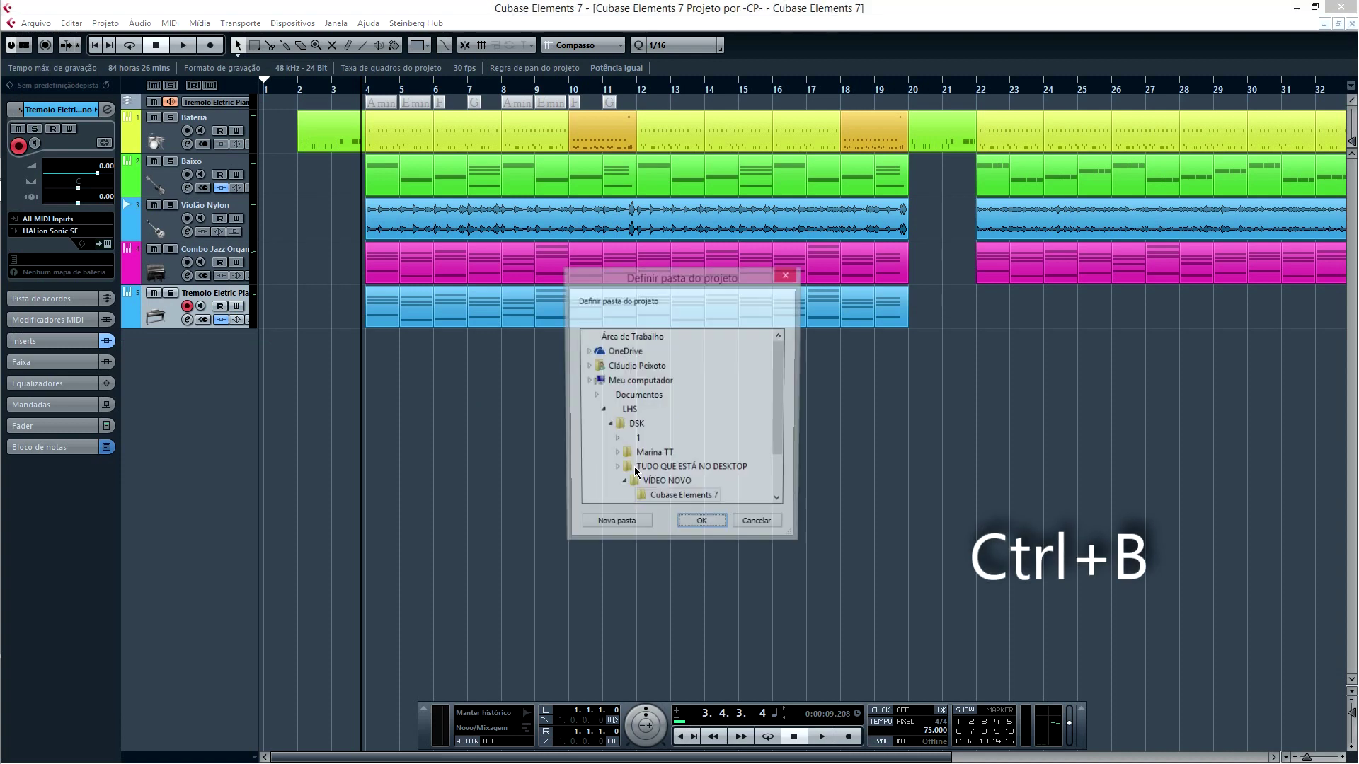
left_click_drag(779, 396, 781, 350)
left_click(633, 337)
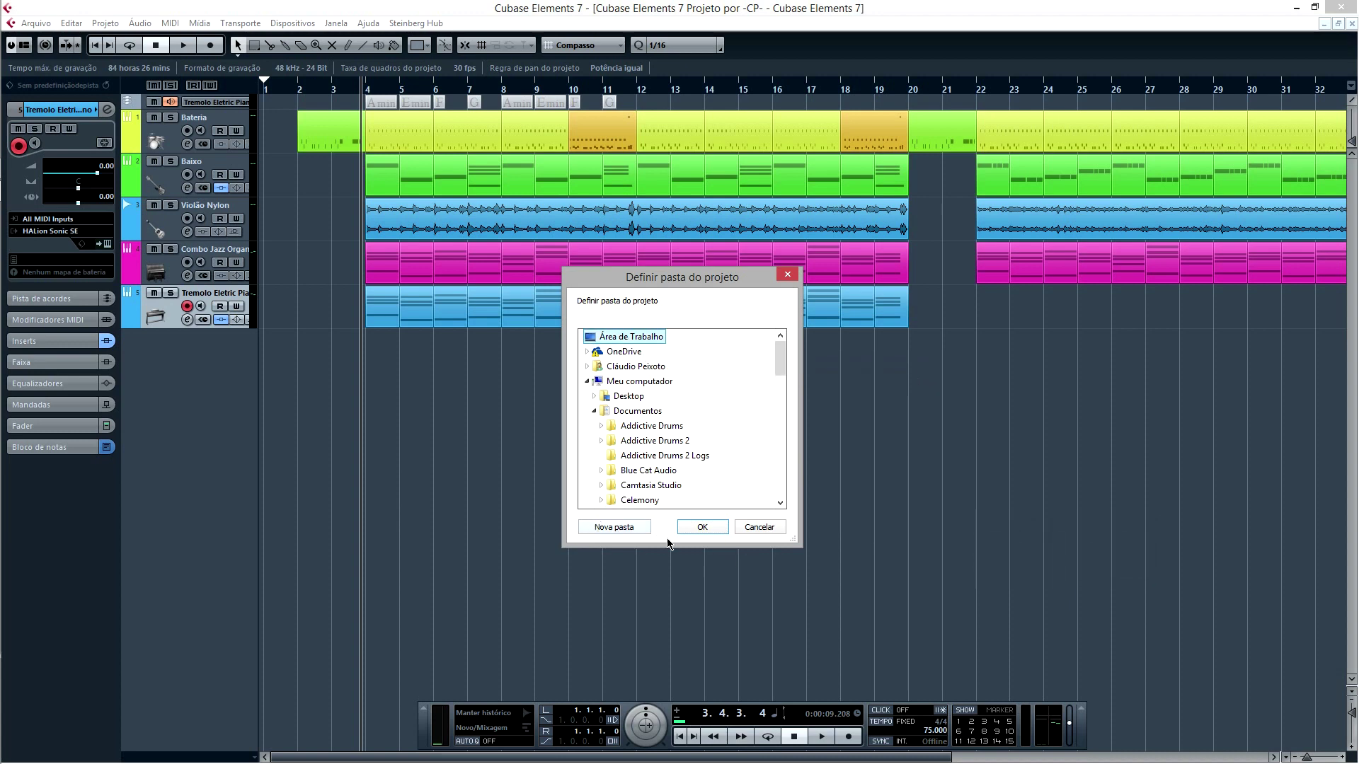
left_click(773, 529)
key("shift+d")
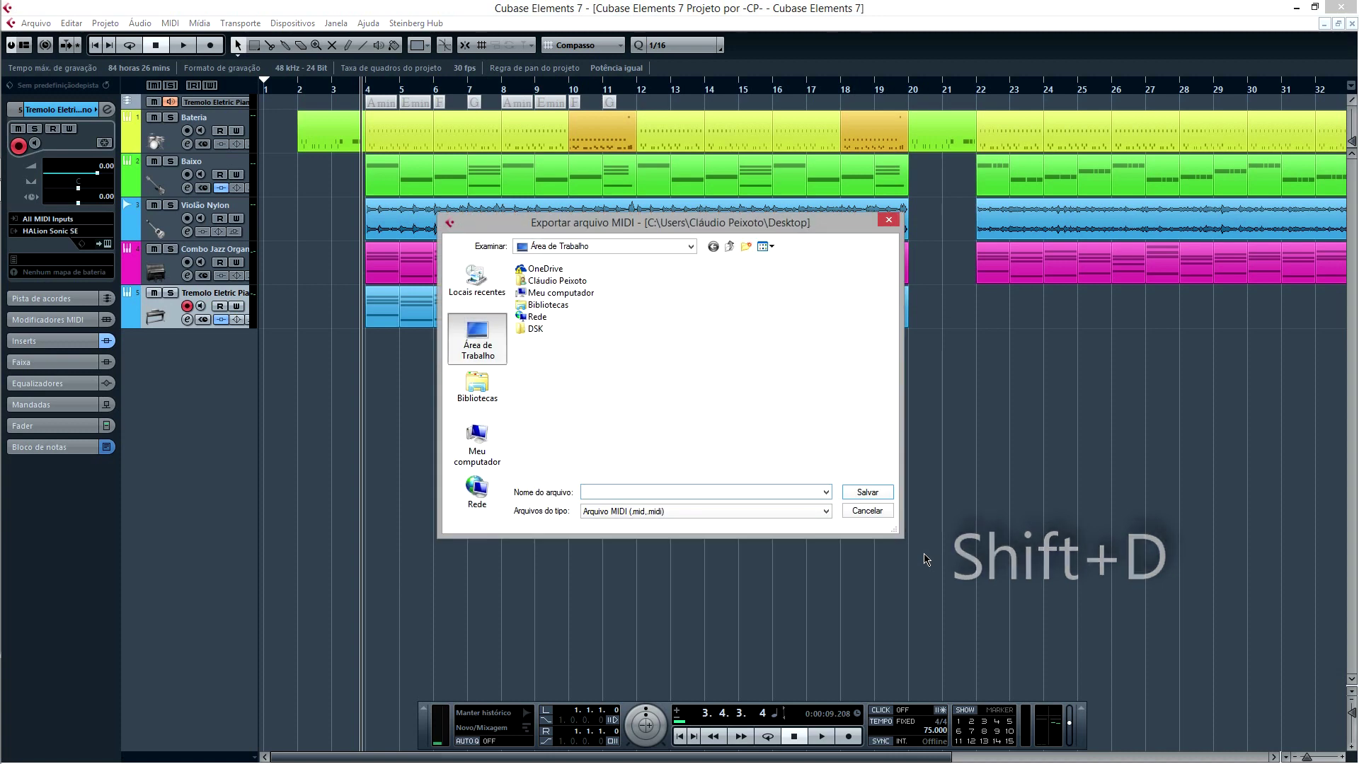
left_click(857, 512)
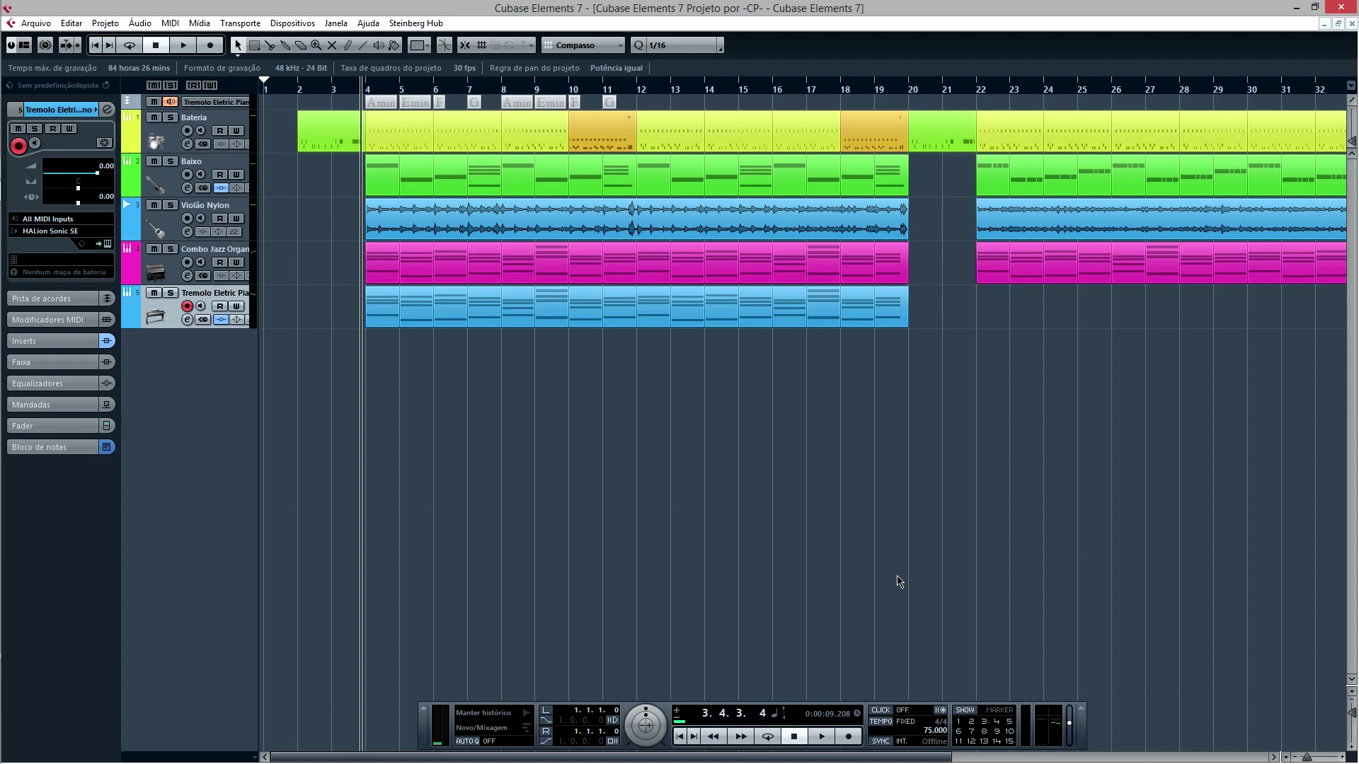
- Open and cancel the audio import dialog and the MIDI import dialog, declining to create a new project
key("alt+0")
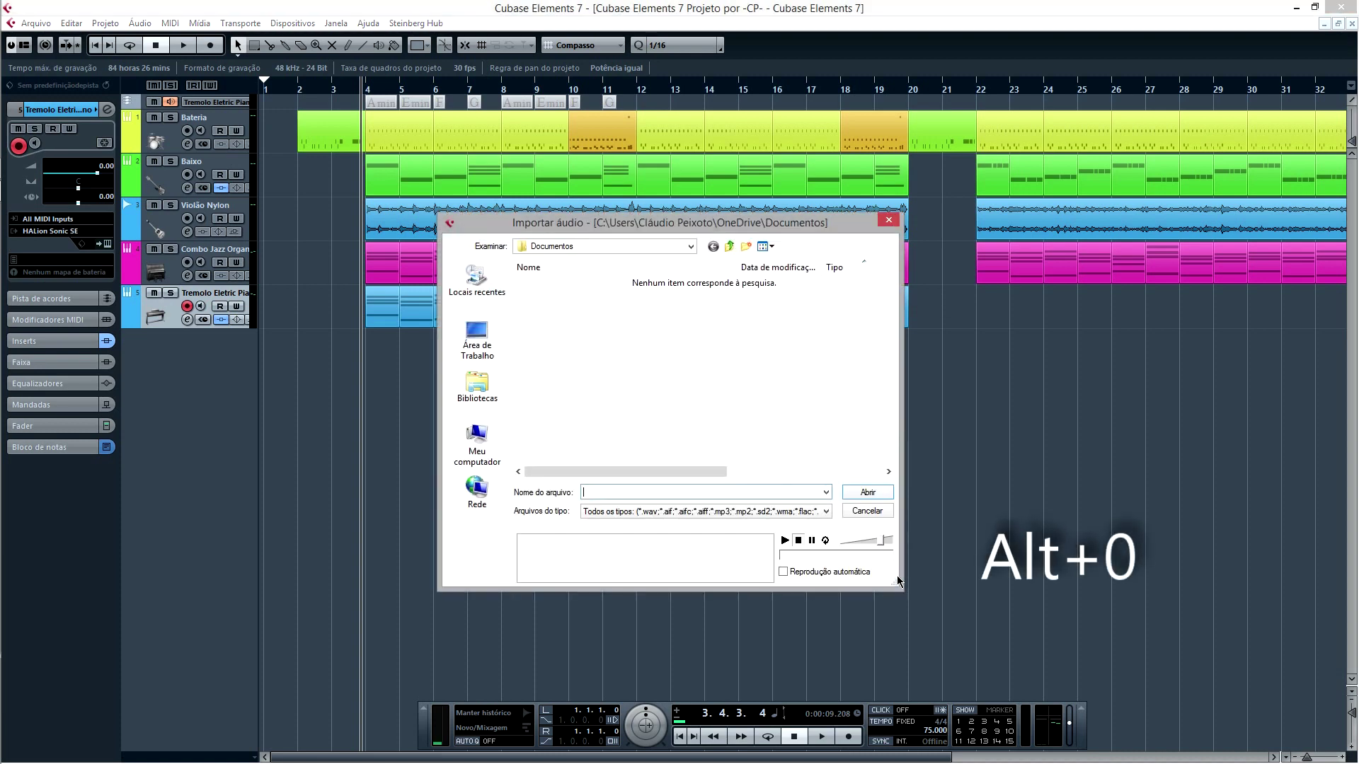
left_click(868, 511)
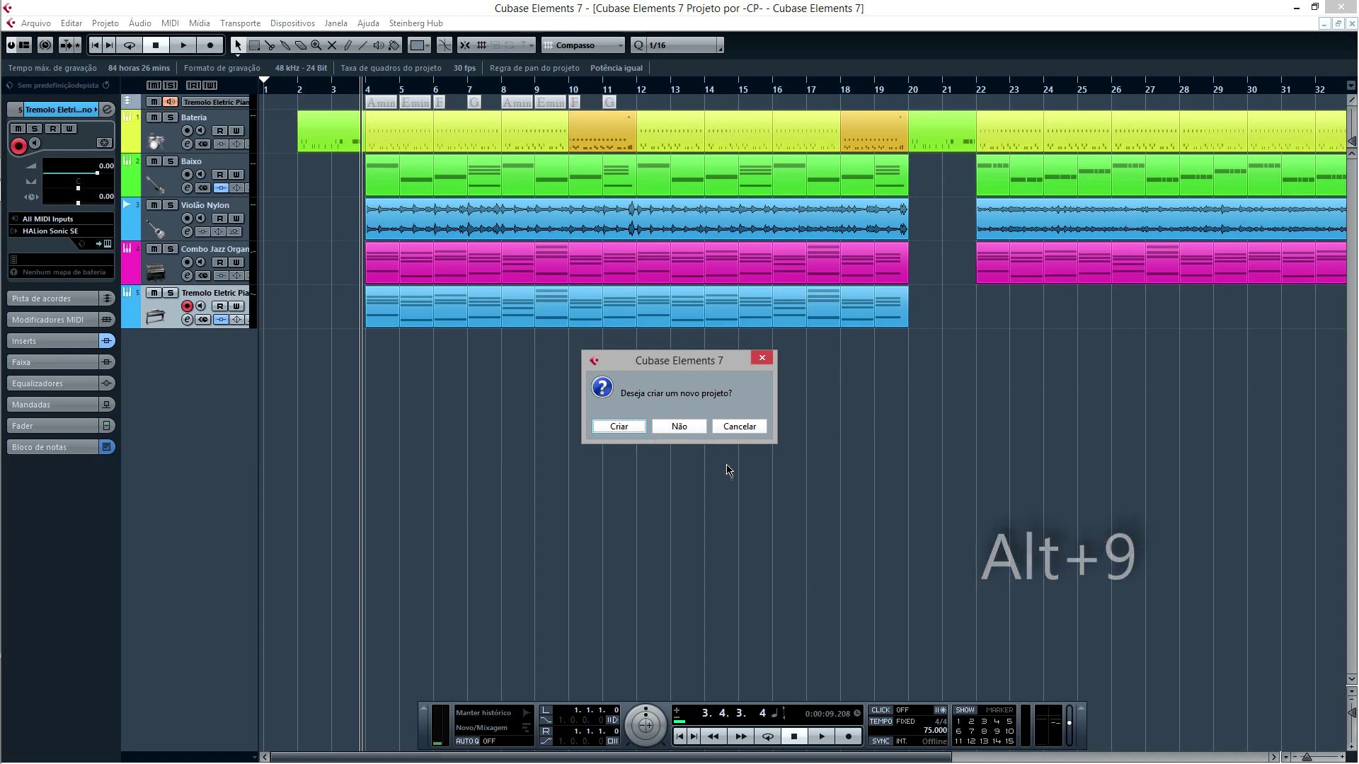
left_click(680, 428)
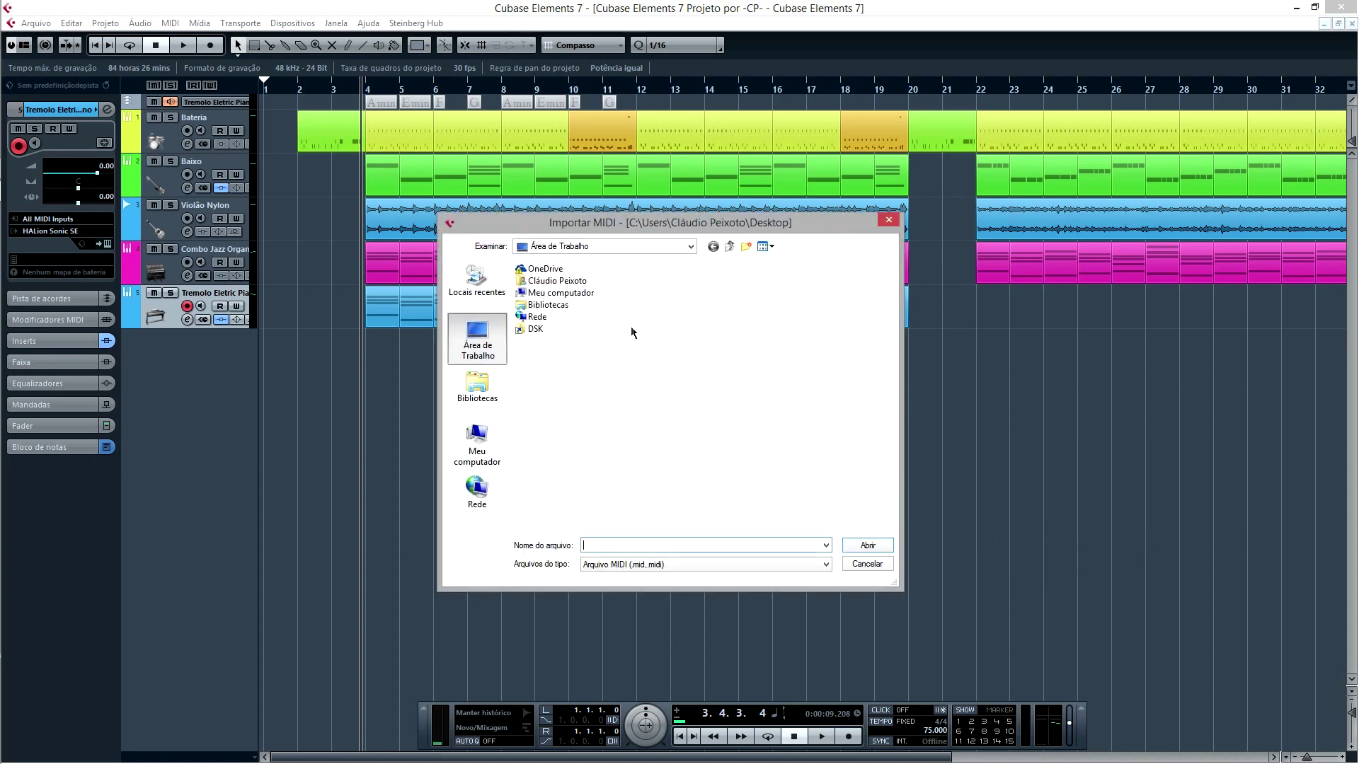
left_click(869, 566)
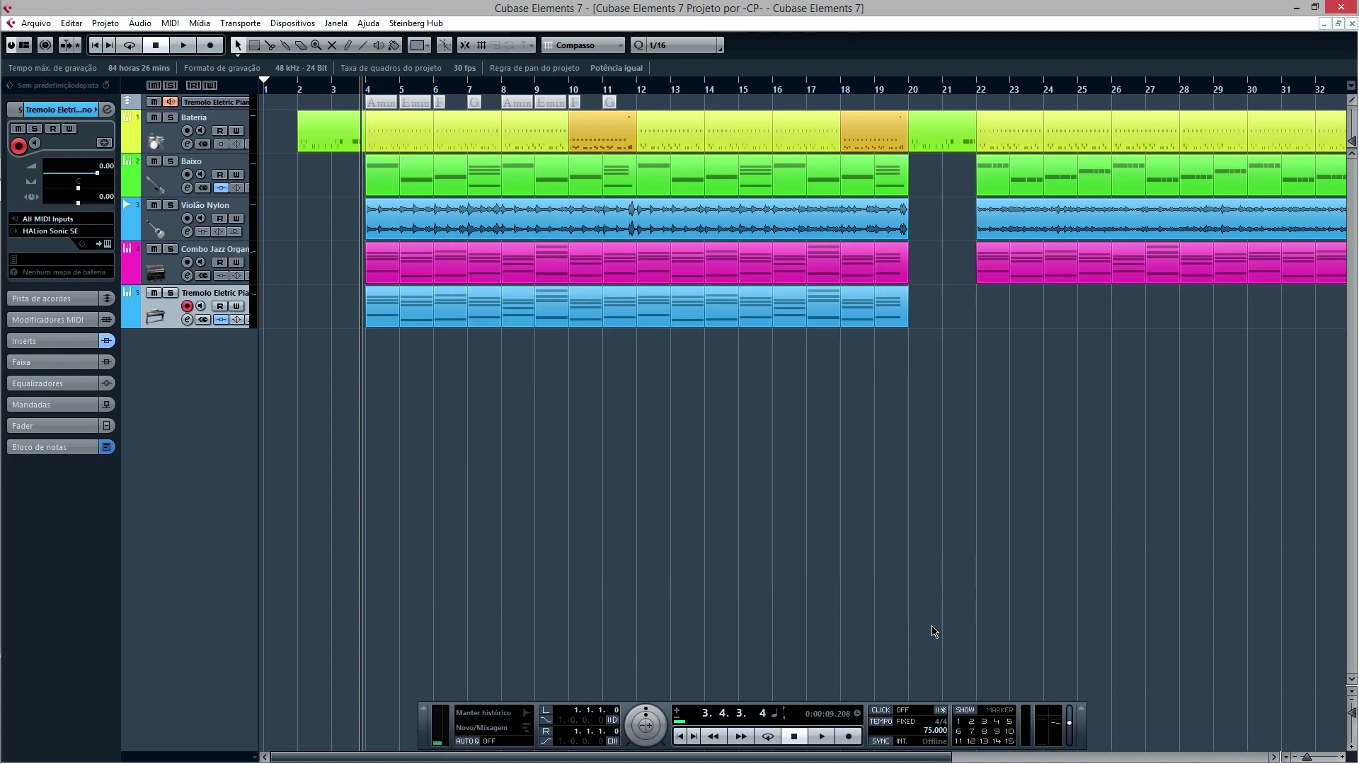
- View the Pistas page of the event display preferences and the quantization panel, closing both
key("shift+a")
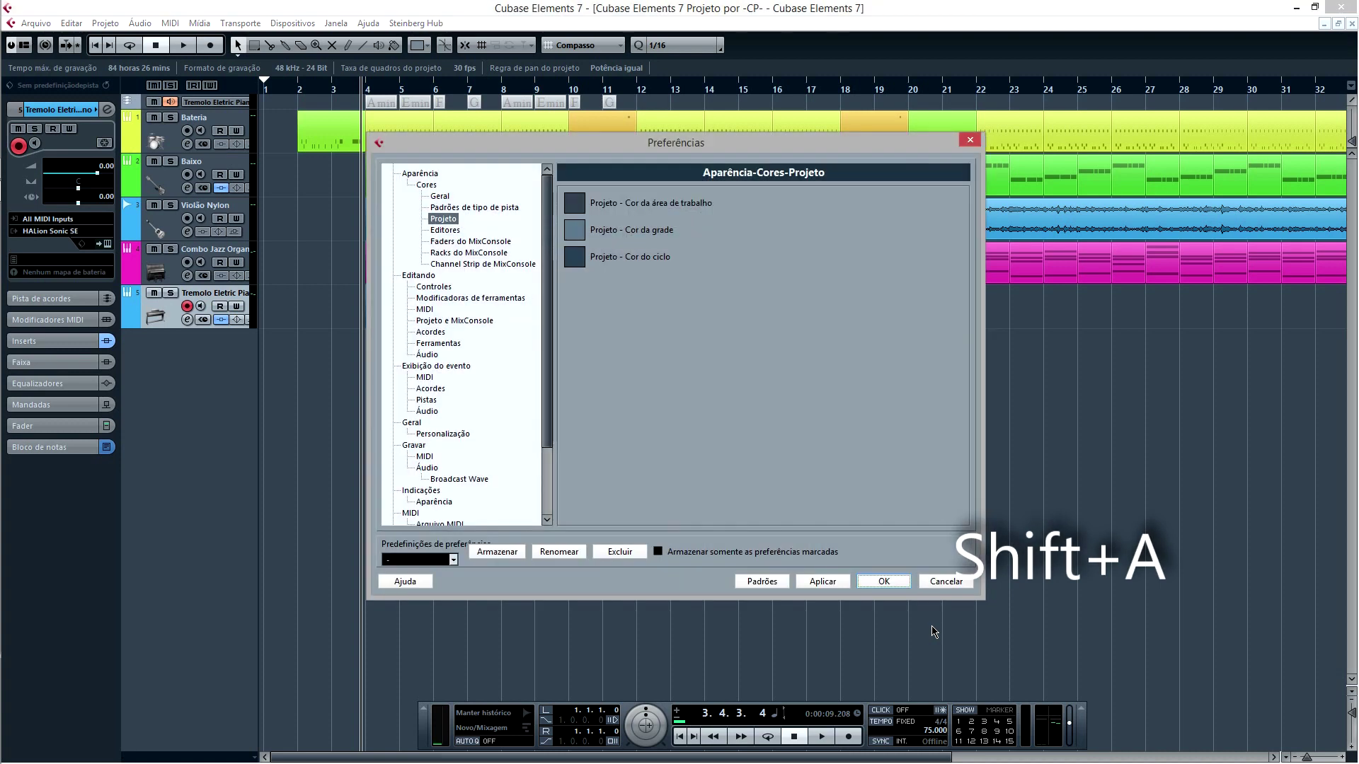
left_click(426, 399)
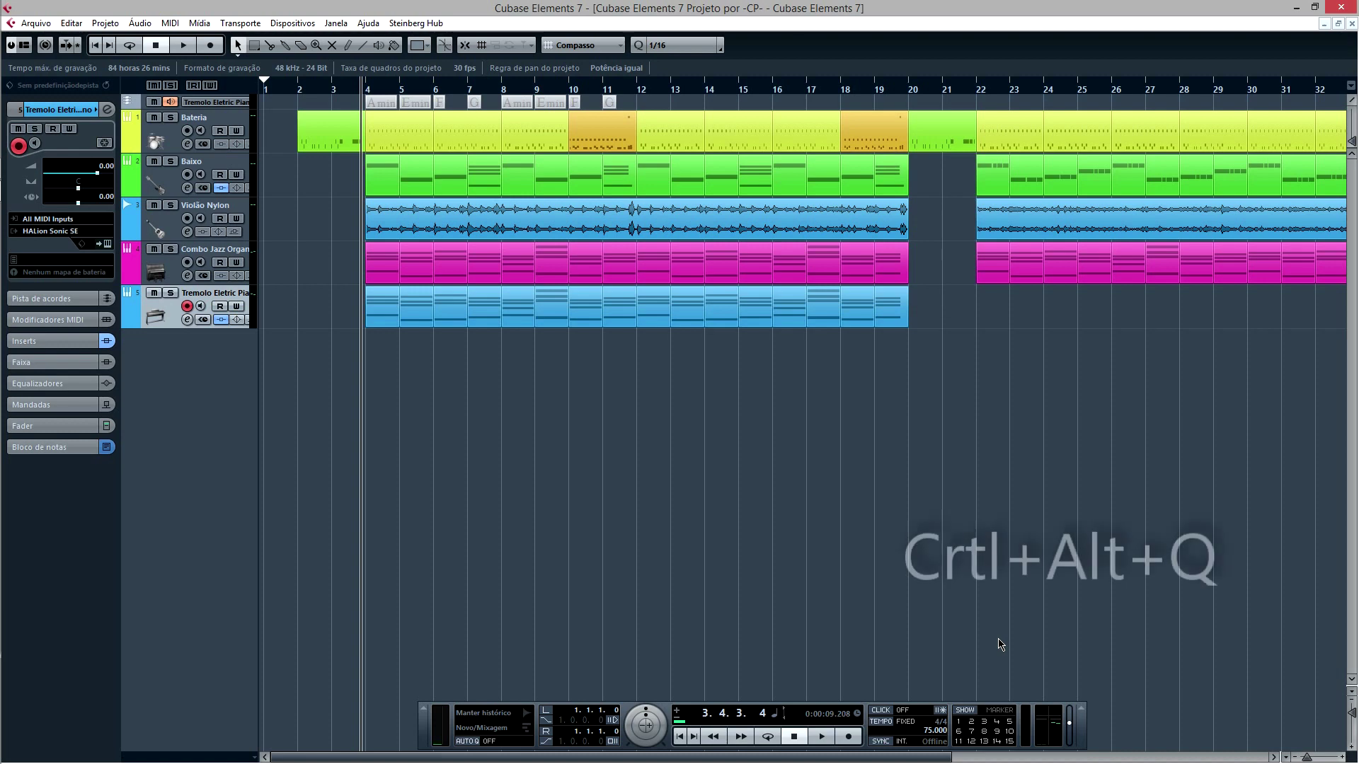
key("ctrl+alt+q")
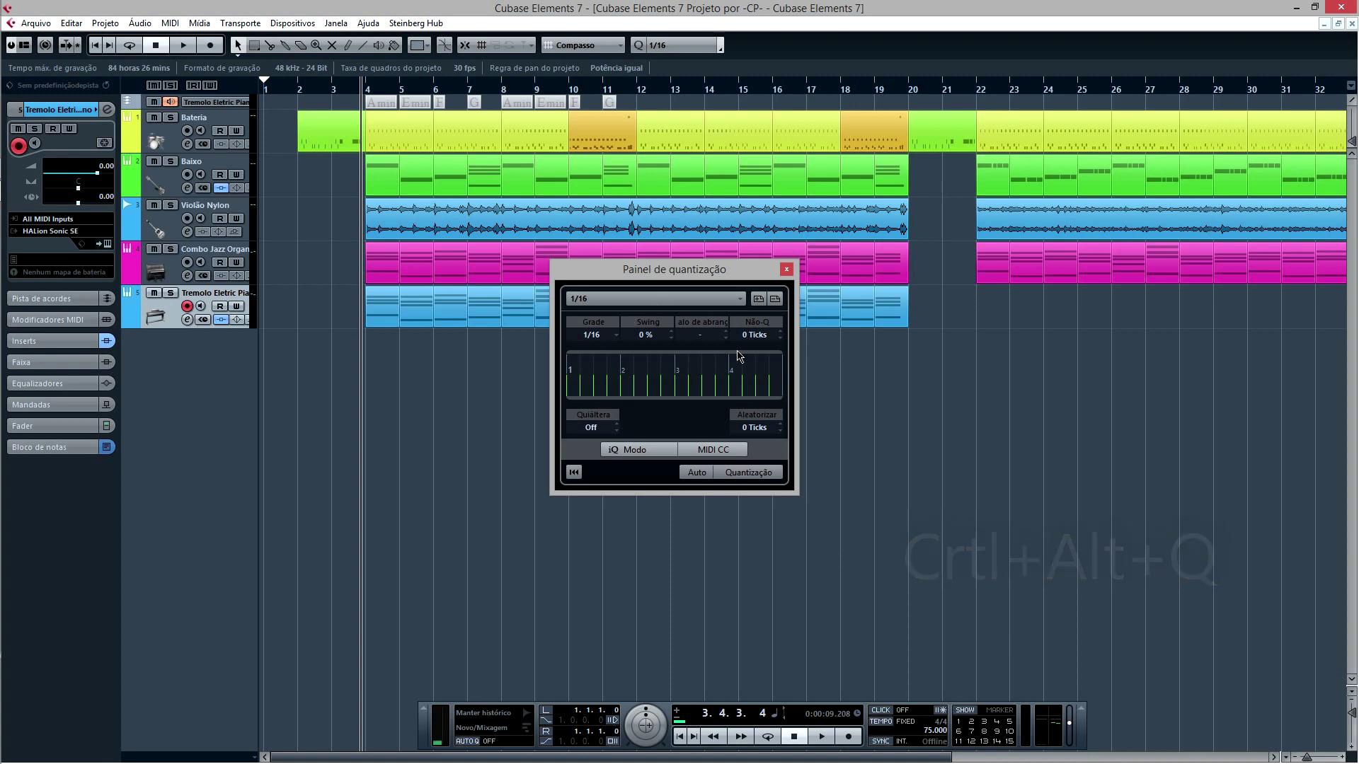
left_click(787, 269)
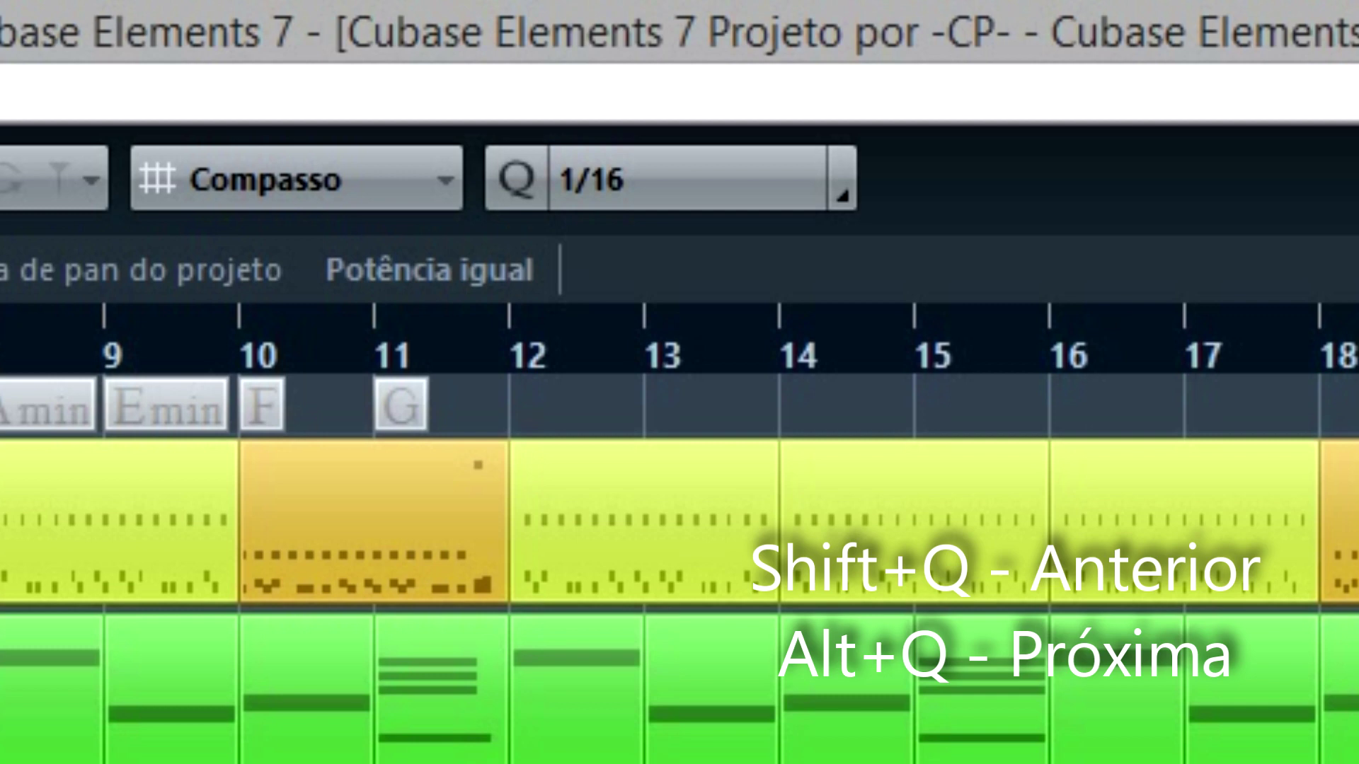
- Cycle the quantize preset through the previous and next values, ending on 1/16
key("shift+q")
key("shift+q")
key("shift+q")
key("alt+q")
key("alt+q")
key("alt+q")
key("alt+q")
key("alt+q")
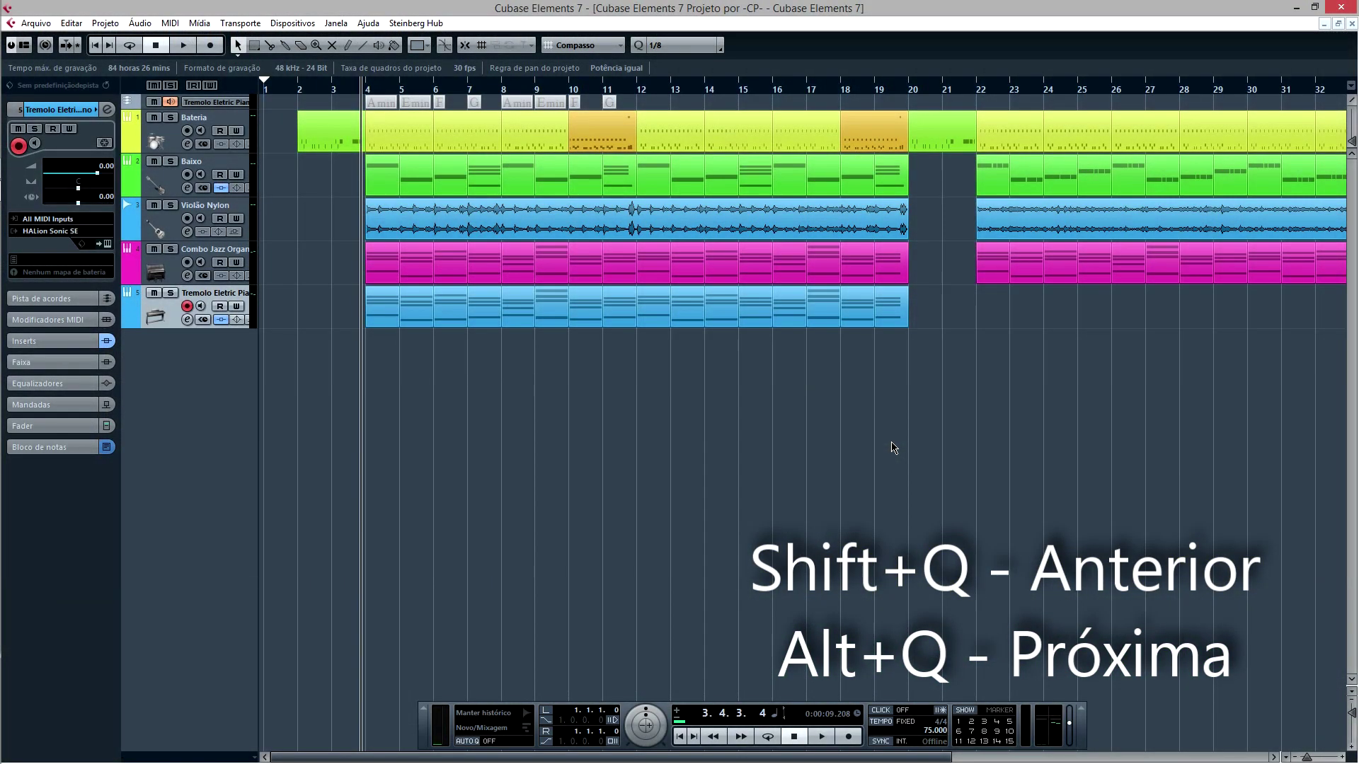
key("alt+q")
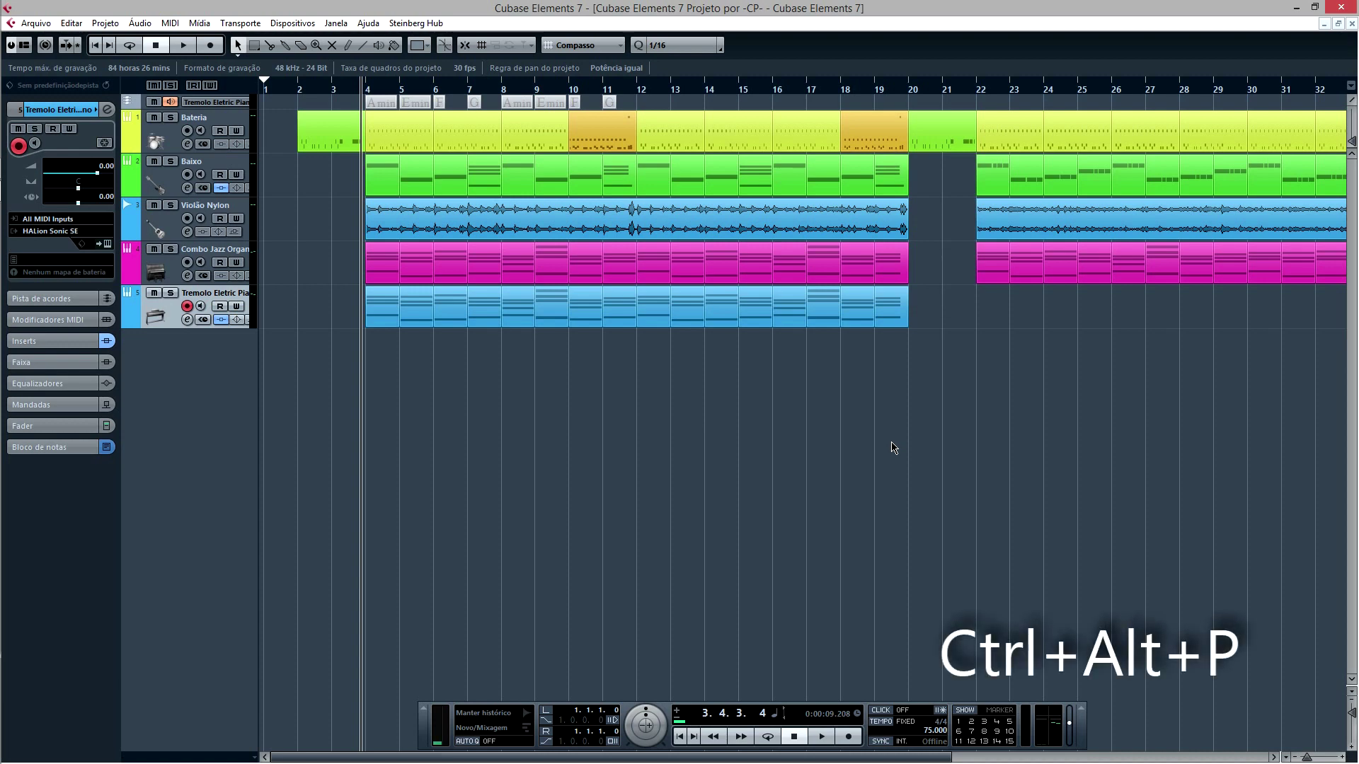
- Review the VST plug-in information list and the VST audio system and Creative ASIO device settings, closing both windows without changes
key("ctrl+alt+p")
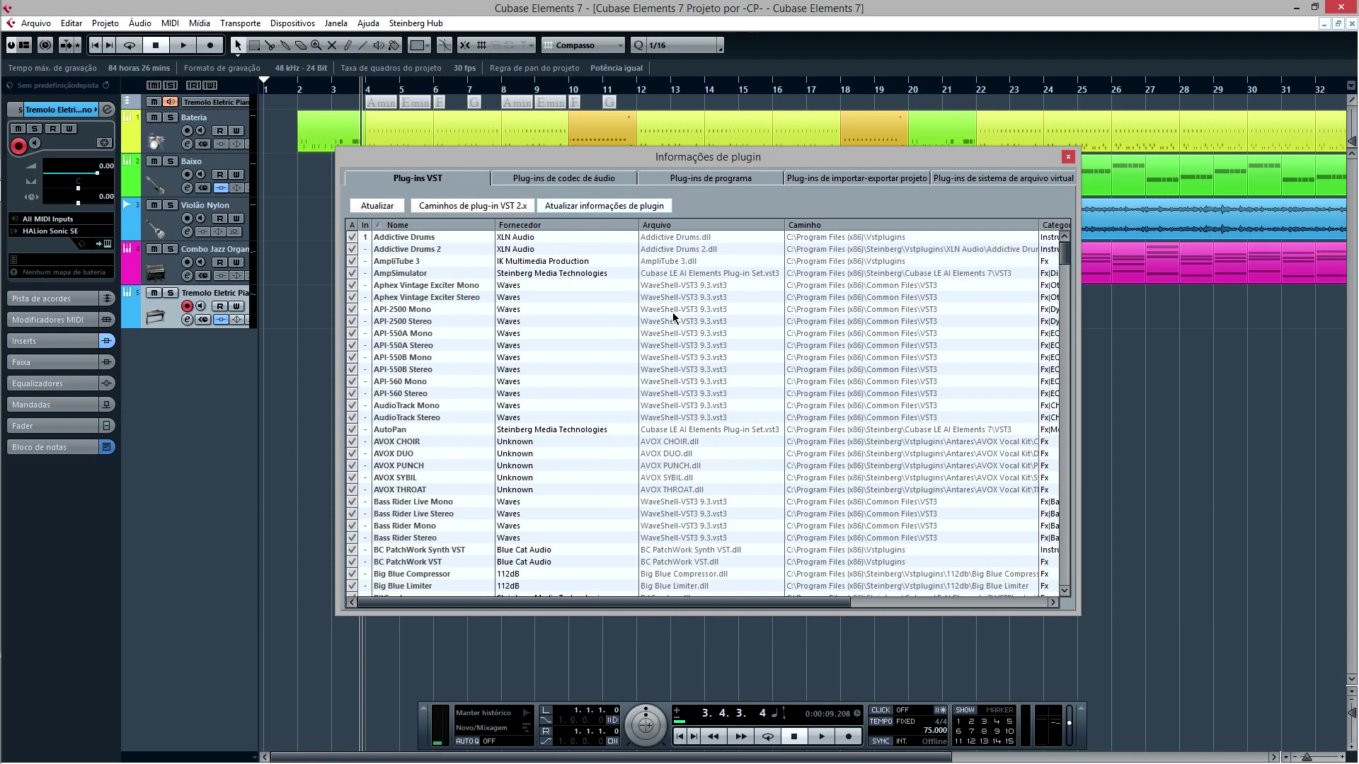
left_click(1068, 157)
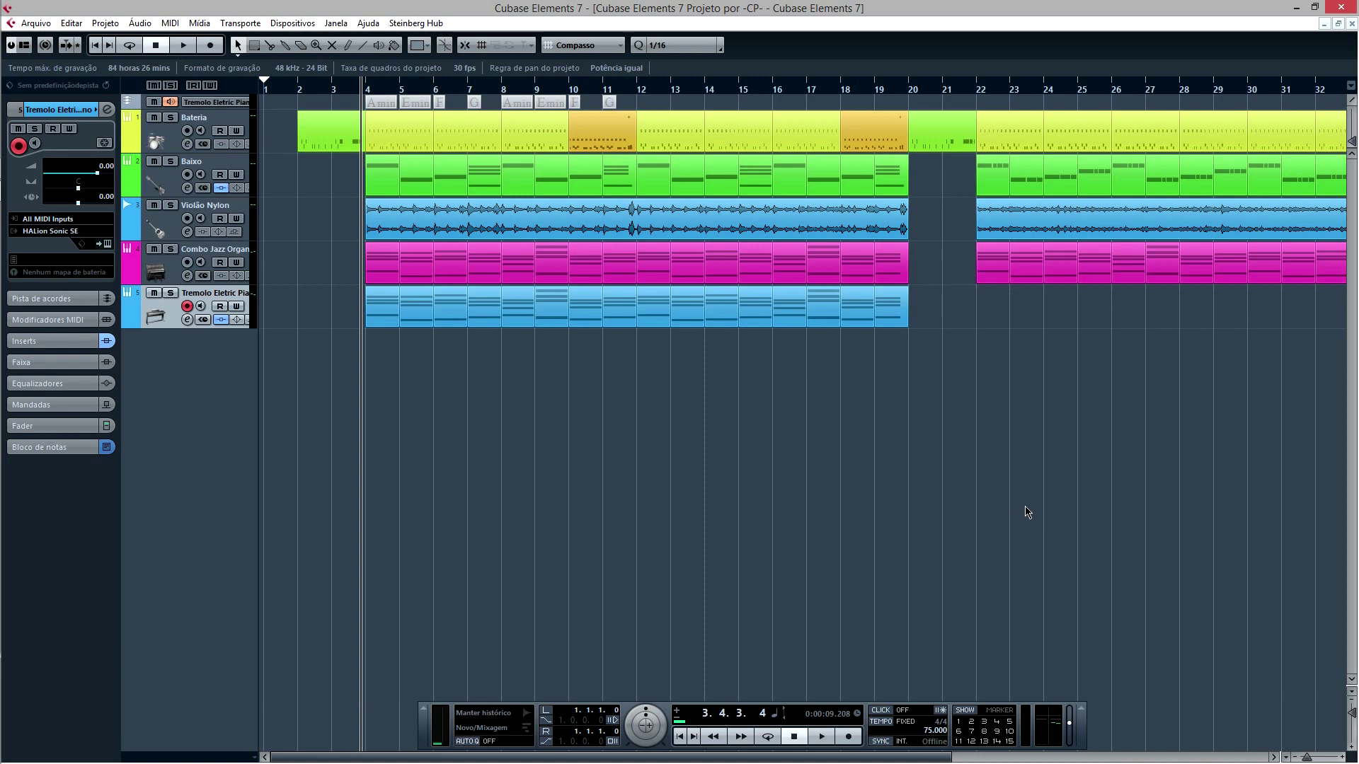
key("shift+i")
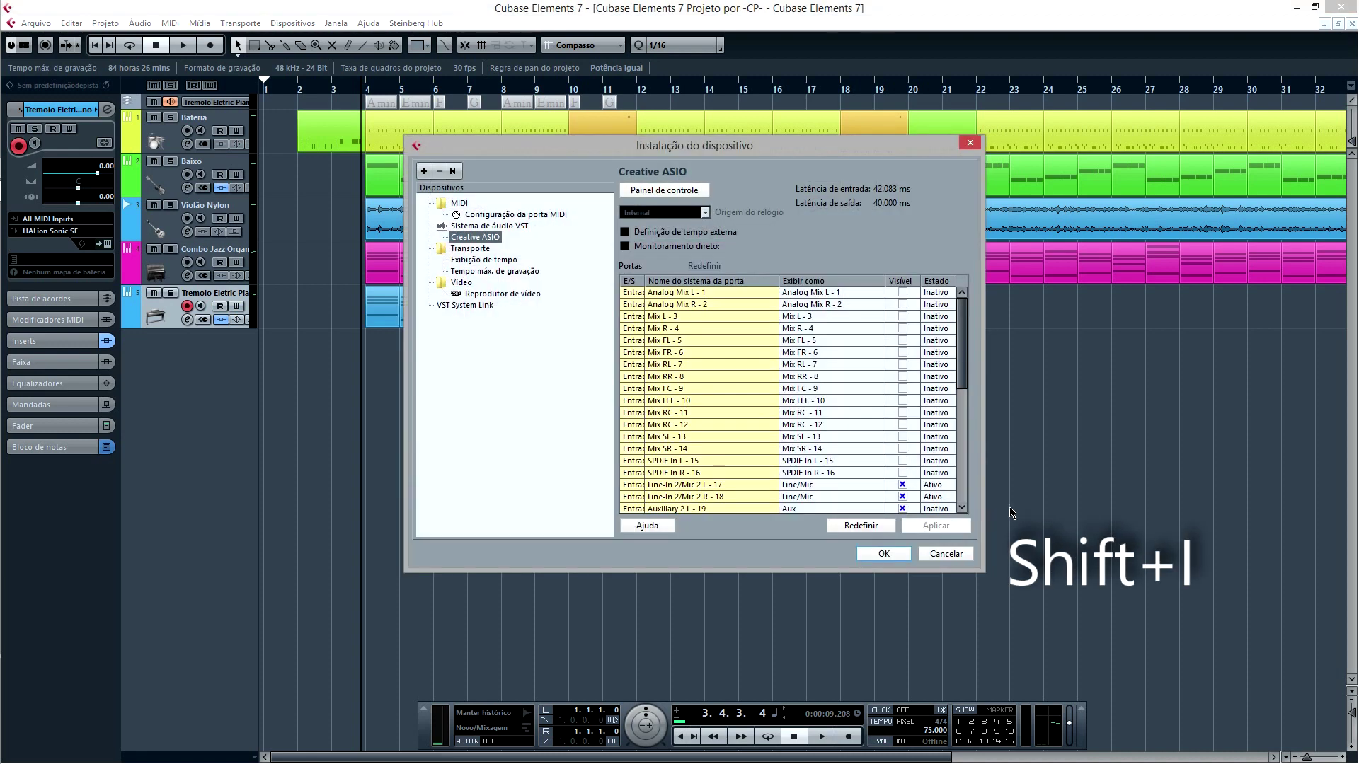
left_click(493, 228)
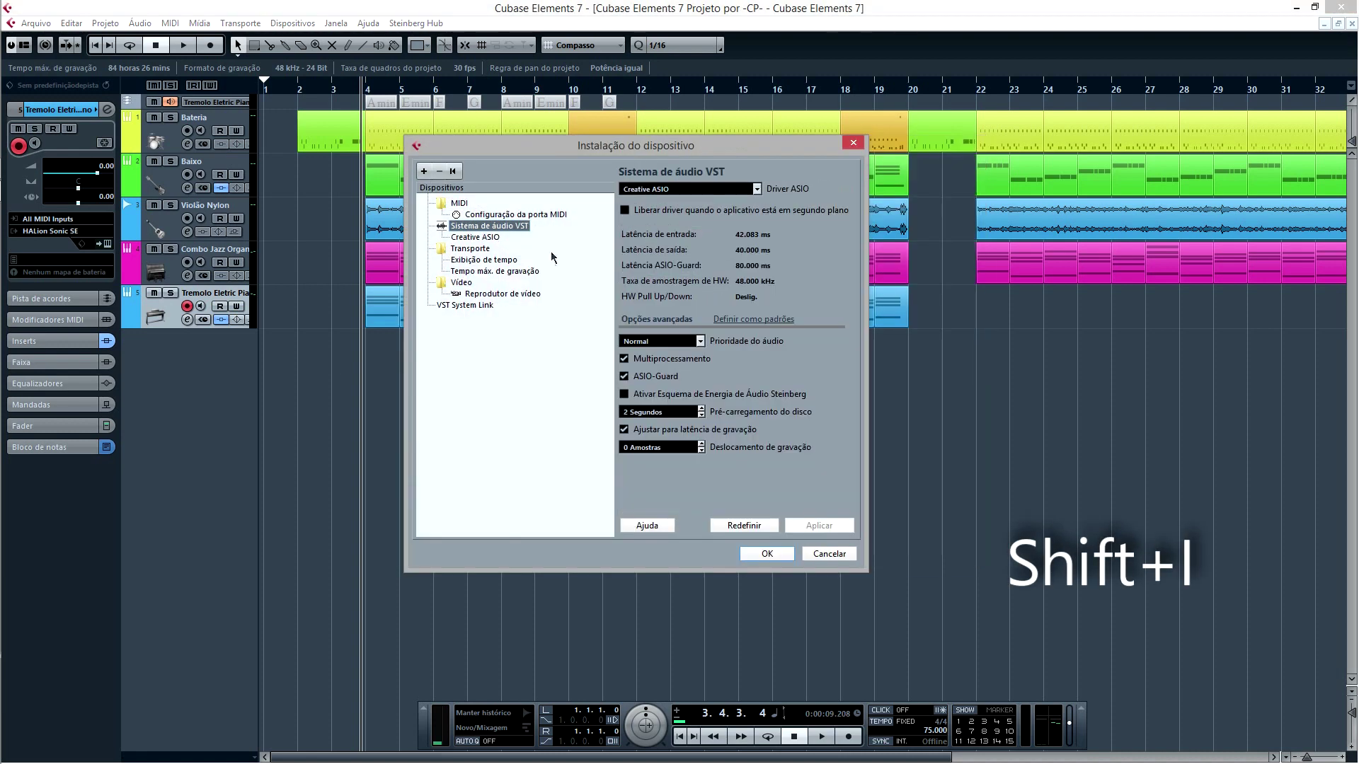
left_click(484, 237)
left_click_drag(964, 373, 975, 330)
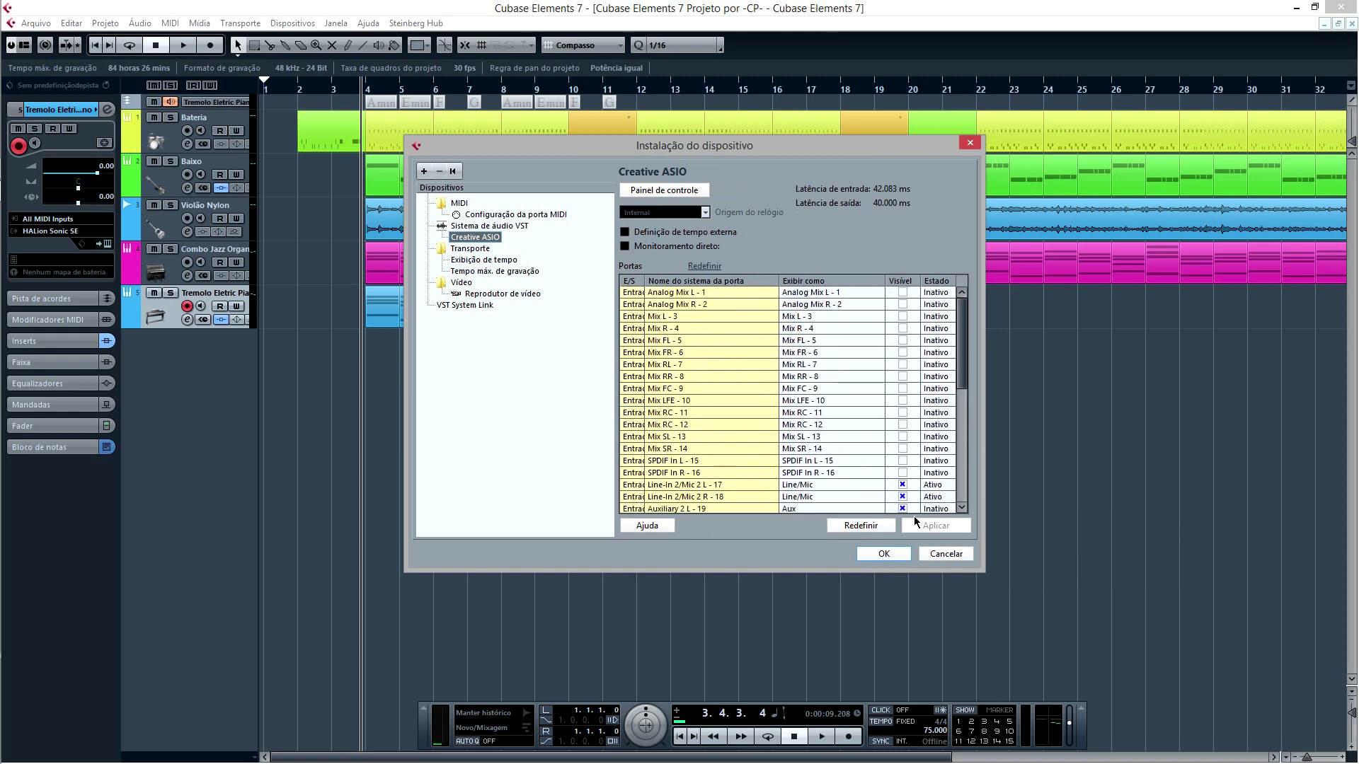
left_click(956, 555)
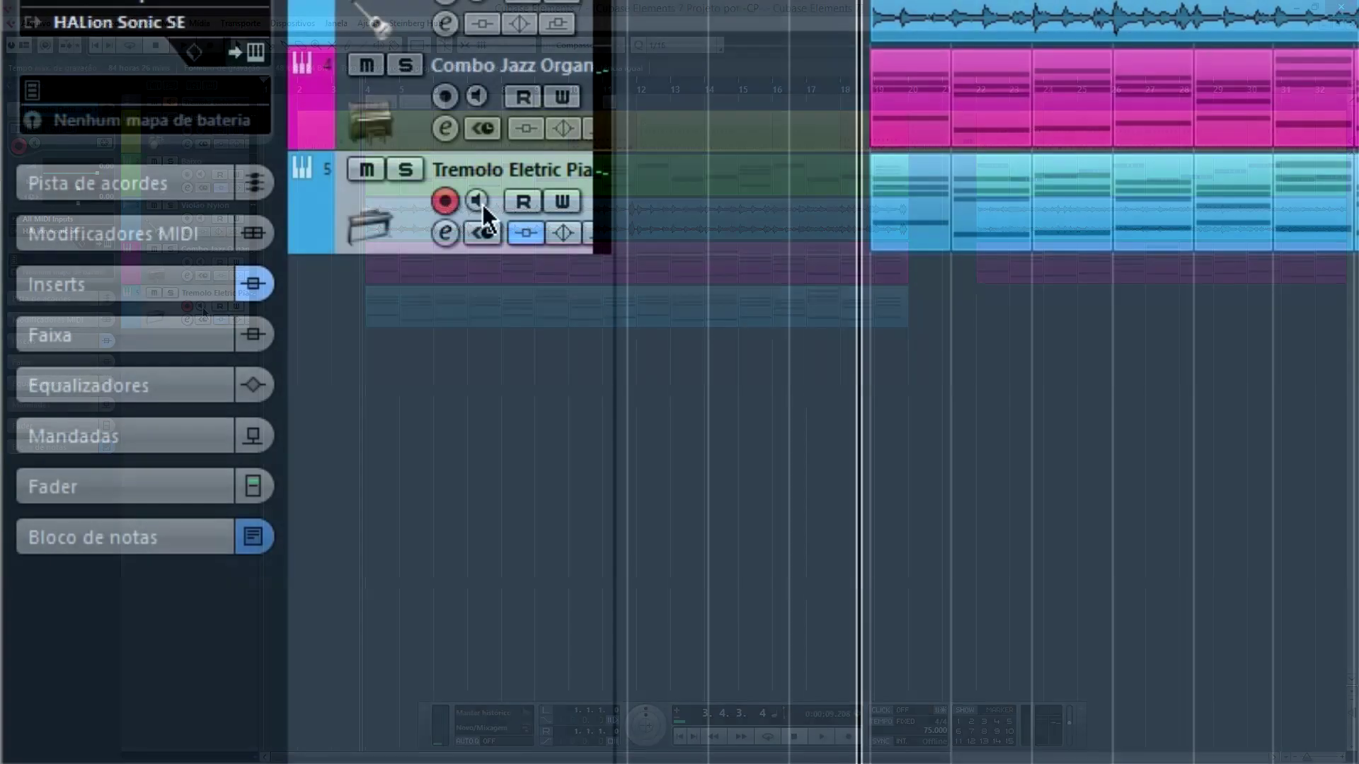
- Toggle monitoring on and off several times for the Tremolo Eletric Piano track, leaving it off
left_click(477, 201)
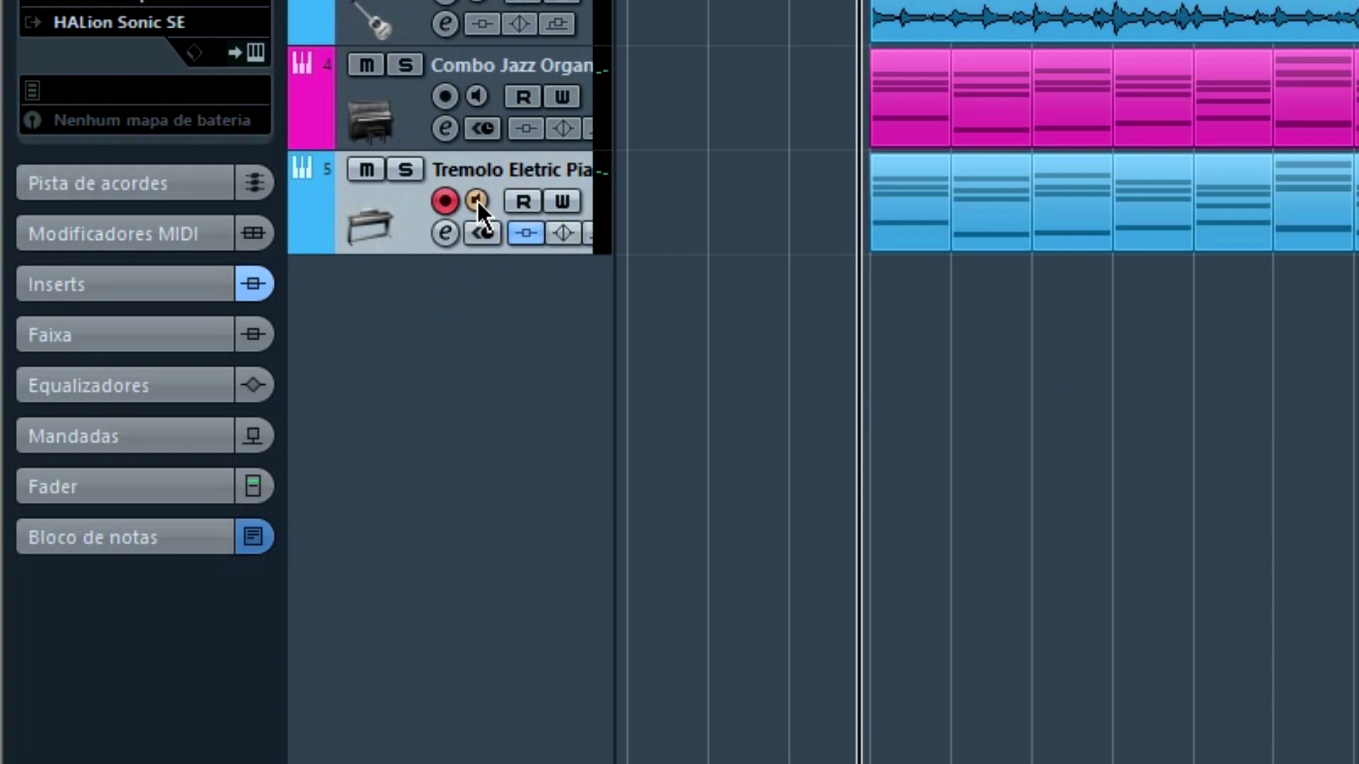
left_click(479, 201)
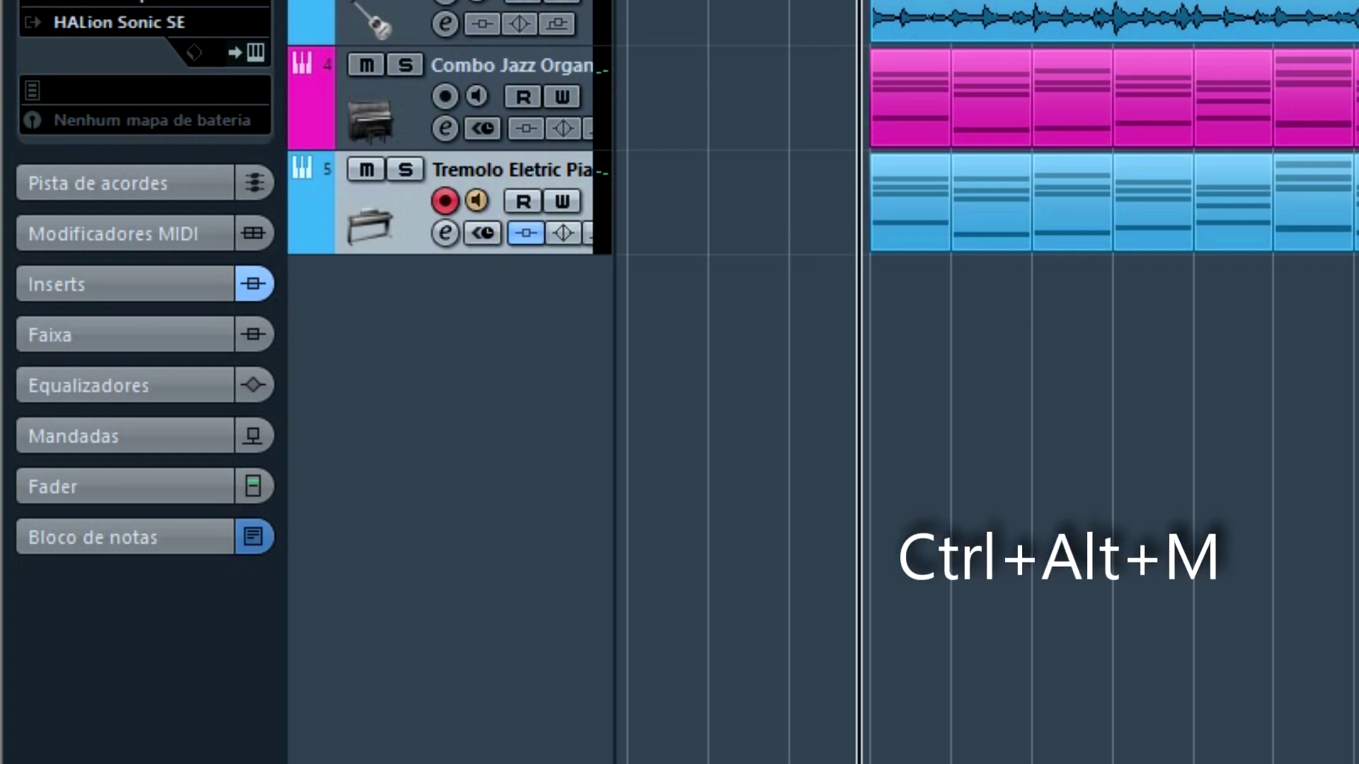
key("ctrl+alt+m")
key("ctrl+alt+m")
key("ctrl+alt+m")
key("ctrl+alt+m")
key("ctrl+alt+m")
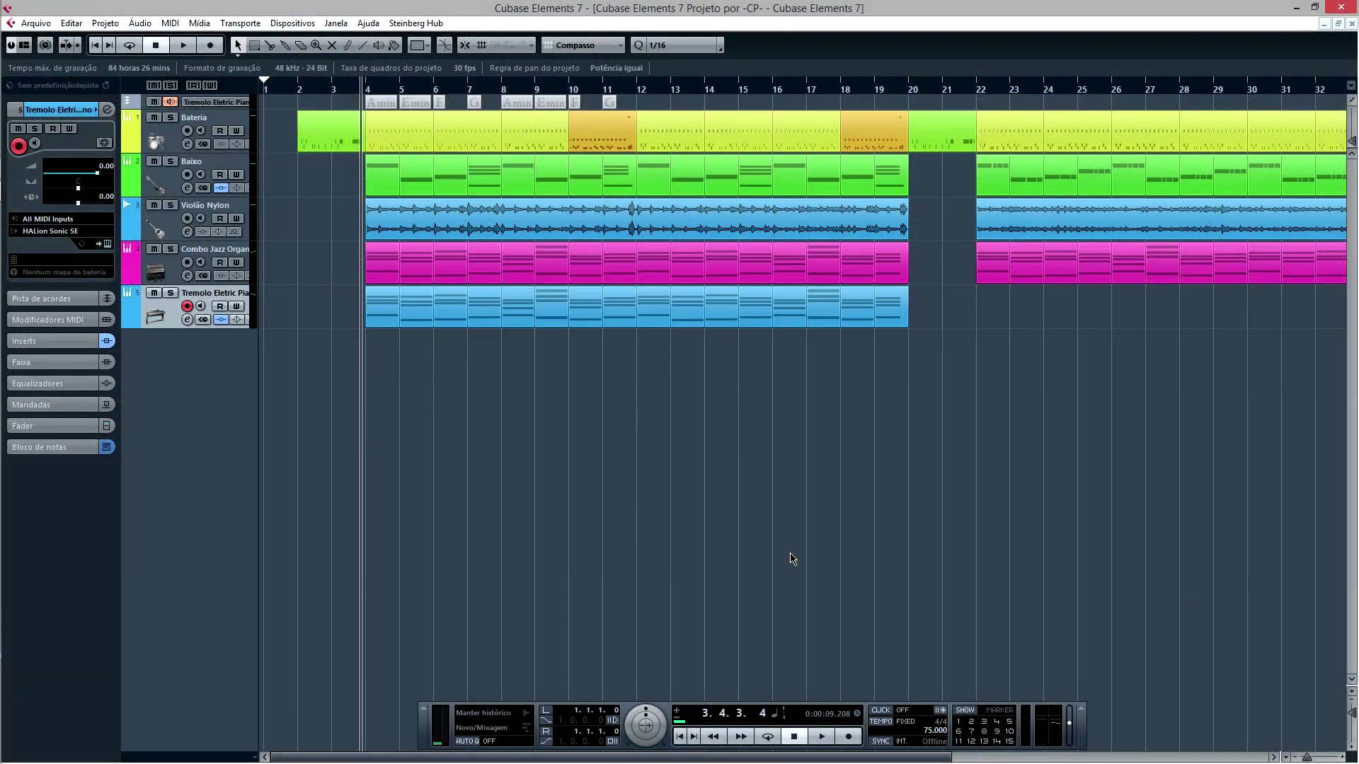
- Move the track selection up from Tremolo Eletric Piano to the Baixo track
key("Up")
key("Up")
key("Up")
key("Up")
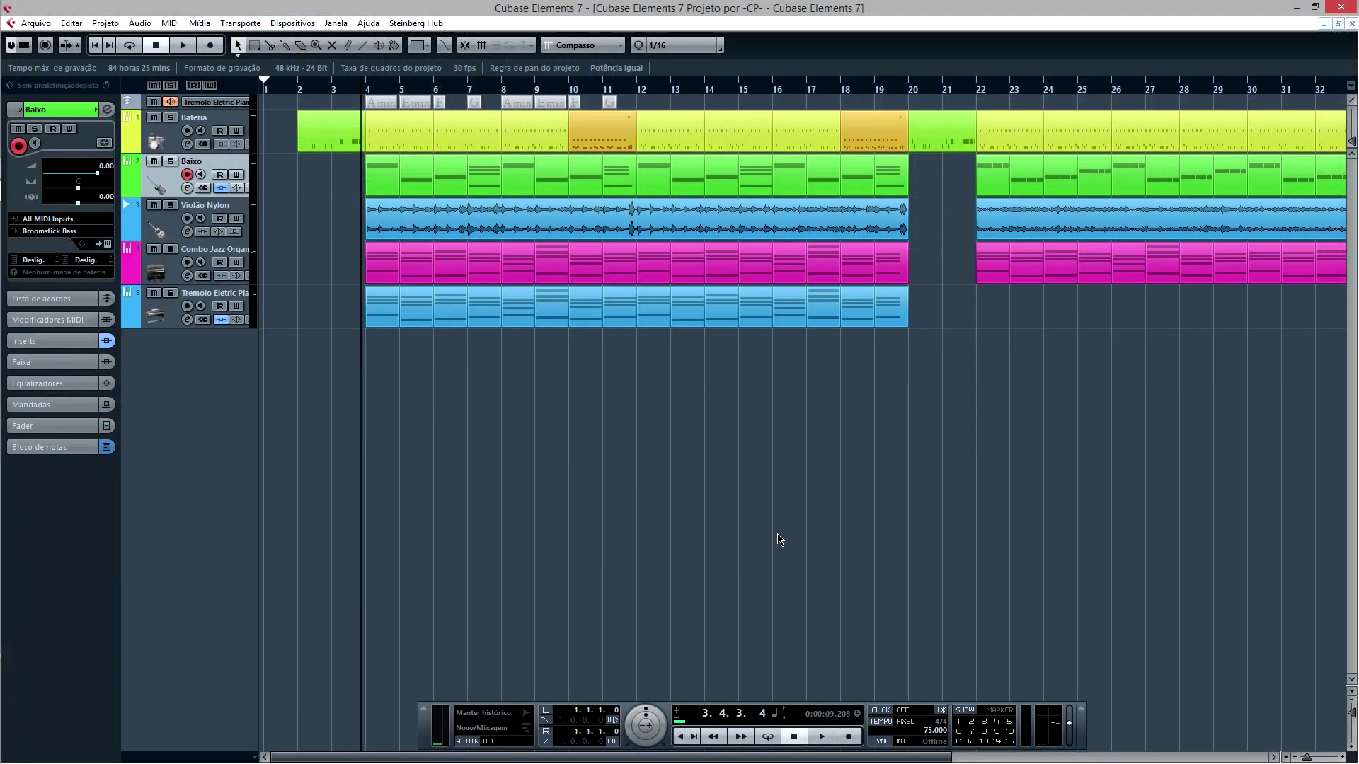
- Move the selection to the Bateria track and select its consecutive parts from bar 2 to bar 22
key("shift+Right")
key("shift+Right")
key("shift+Right")
key("shift+Right")
key("shift+Right")
key("shift+Right")
key("shift+Right")
key("shift+Right")
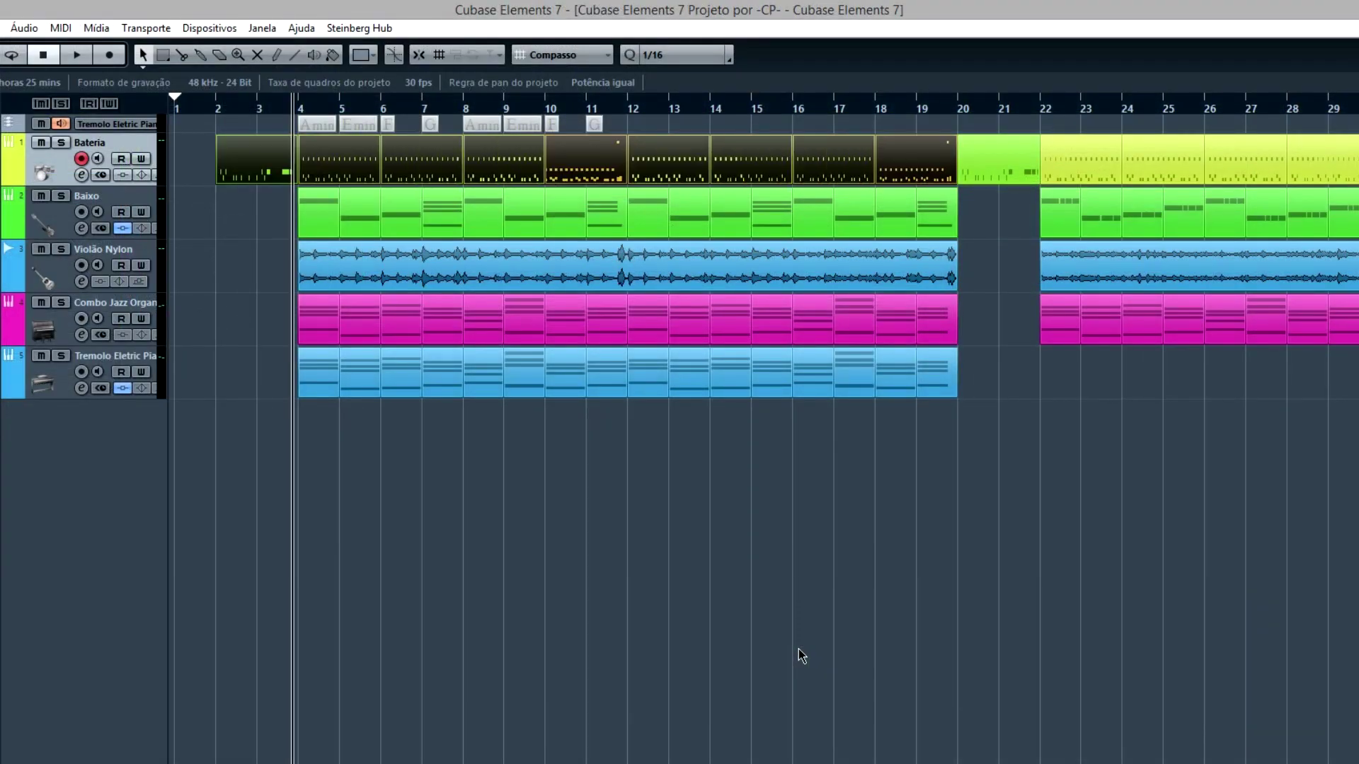
key("shift+Right")
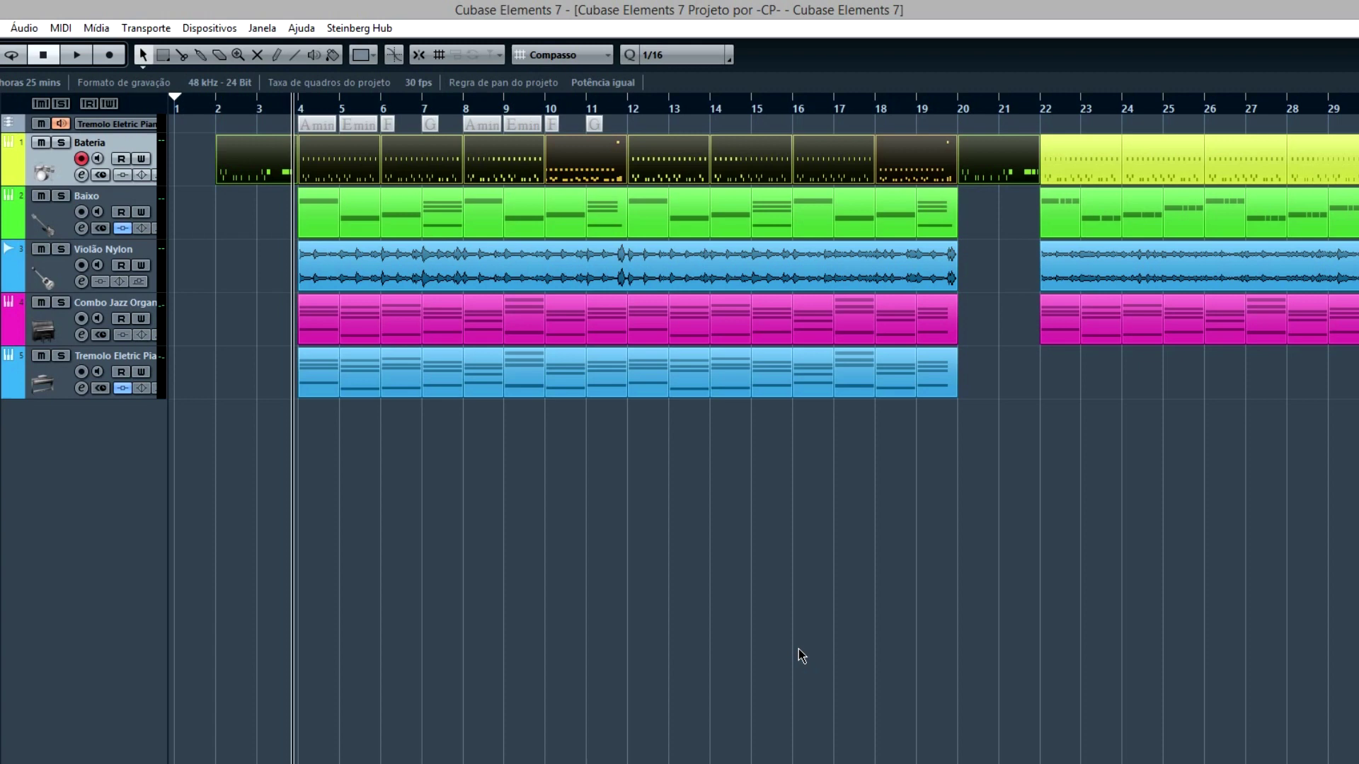
- Review the Dissolve Part options for the selected Bateria parts and the project notepad, closing both without changes and clearing the selection
key("ctrl+f")
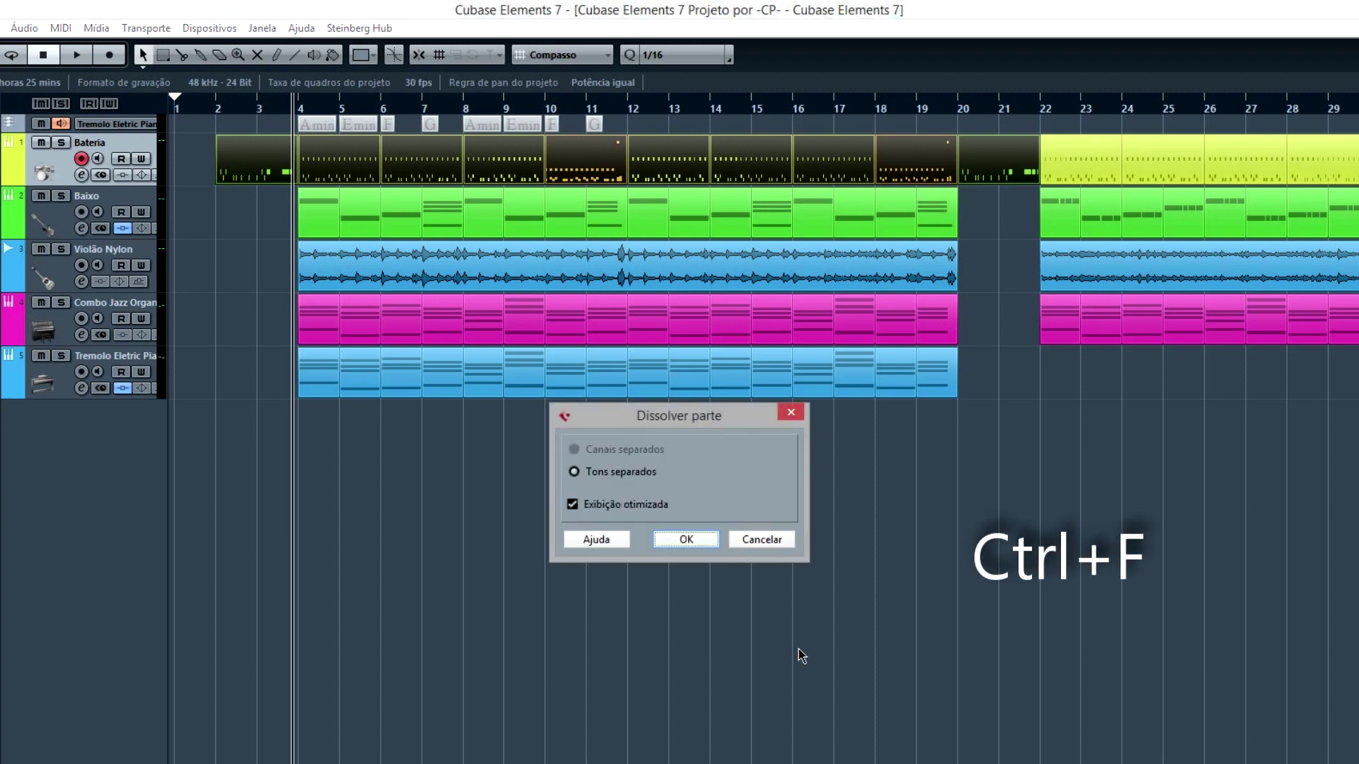
key("Escape")
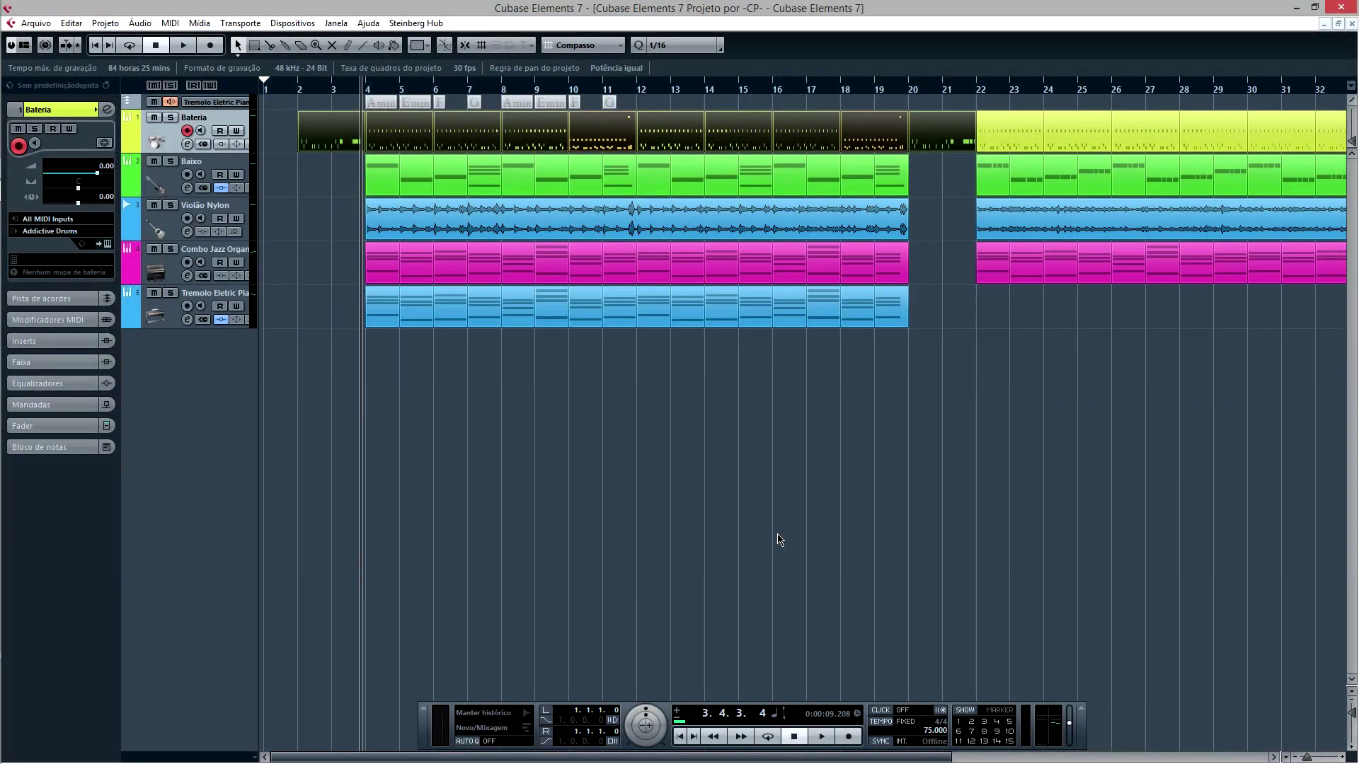
left_click(780, 540)
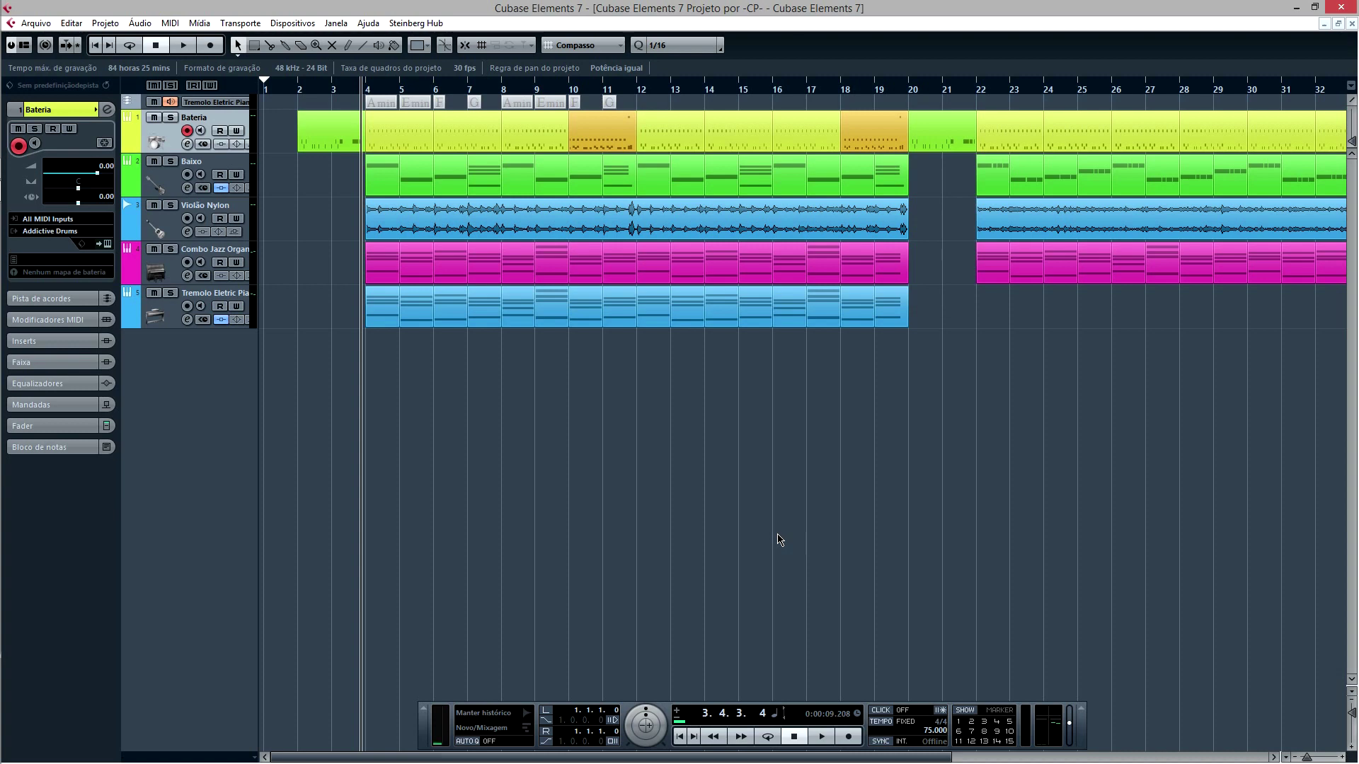
key("ctrl+alt+b")
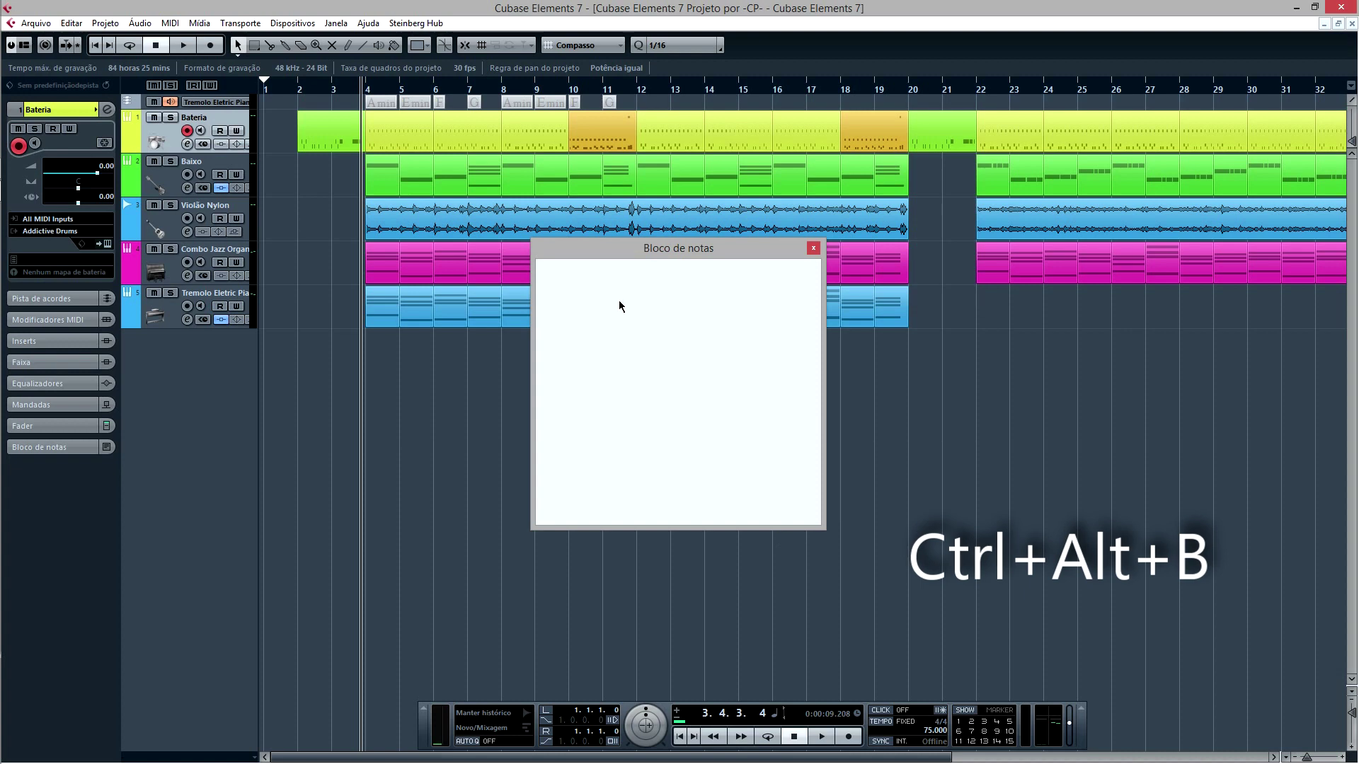
left_click(814, 248)
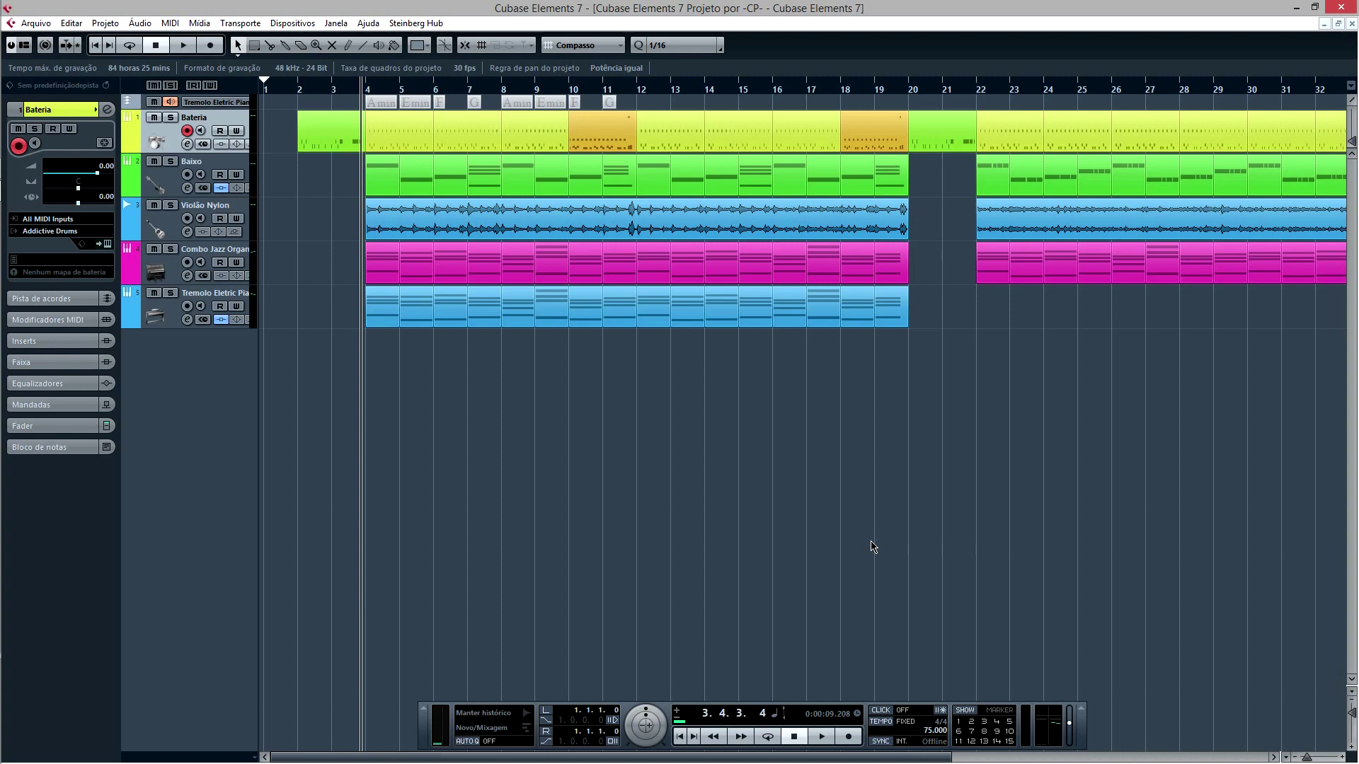
- Duplicate the Tremolo Eletric Piano track five times with its parts
left_click(176, 325)
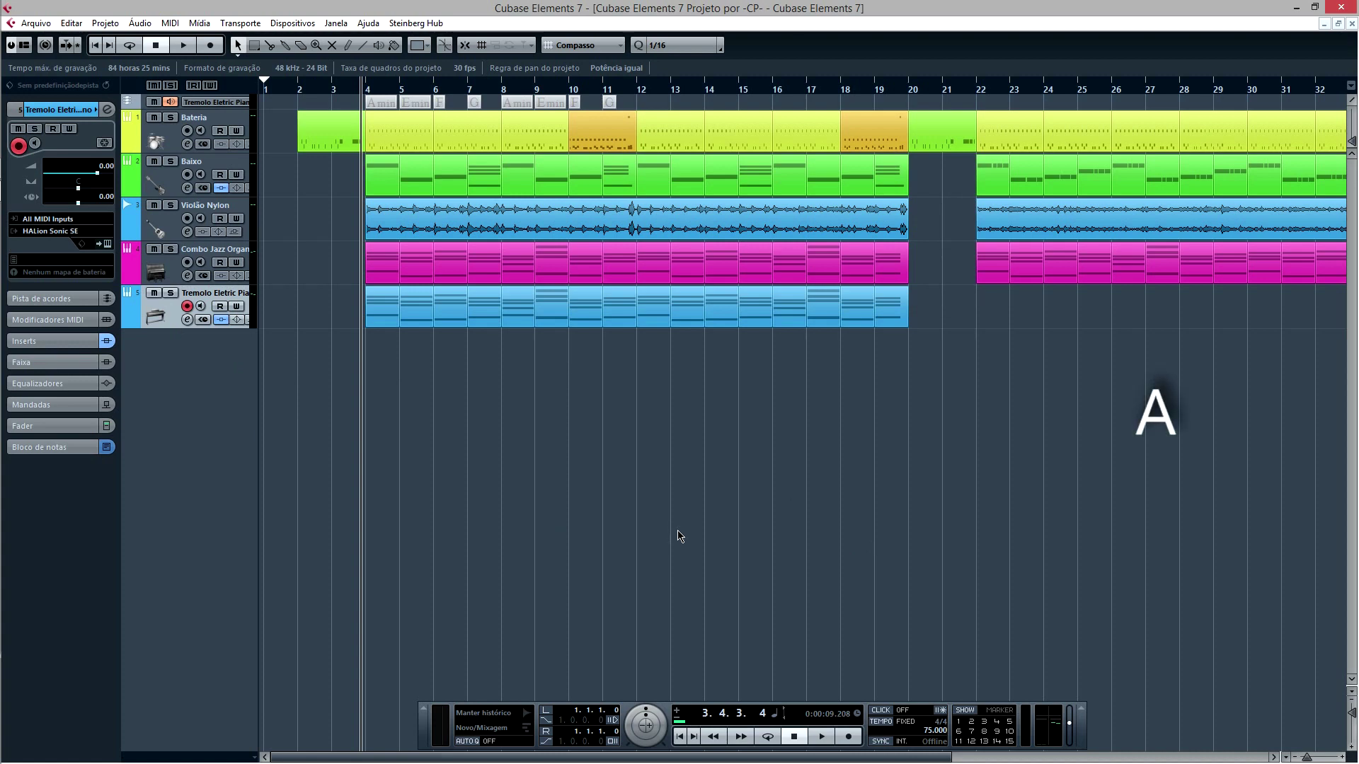
key("a")
key("a")
key("a")
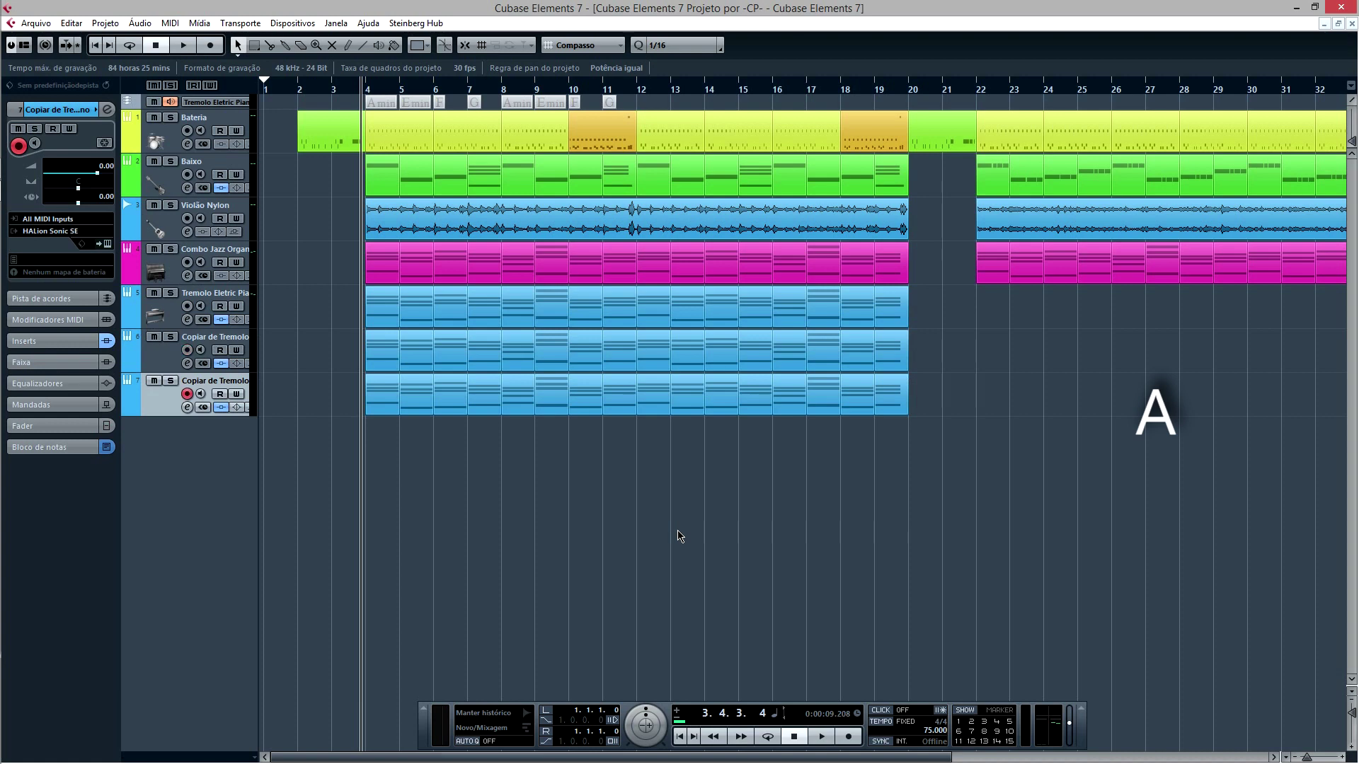
key("a")
key("a")
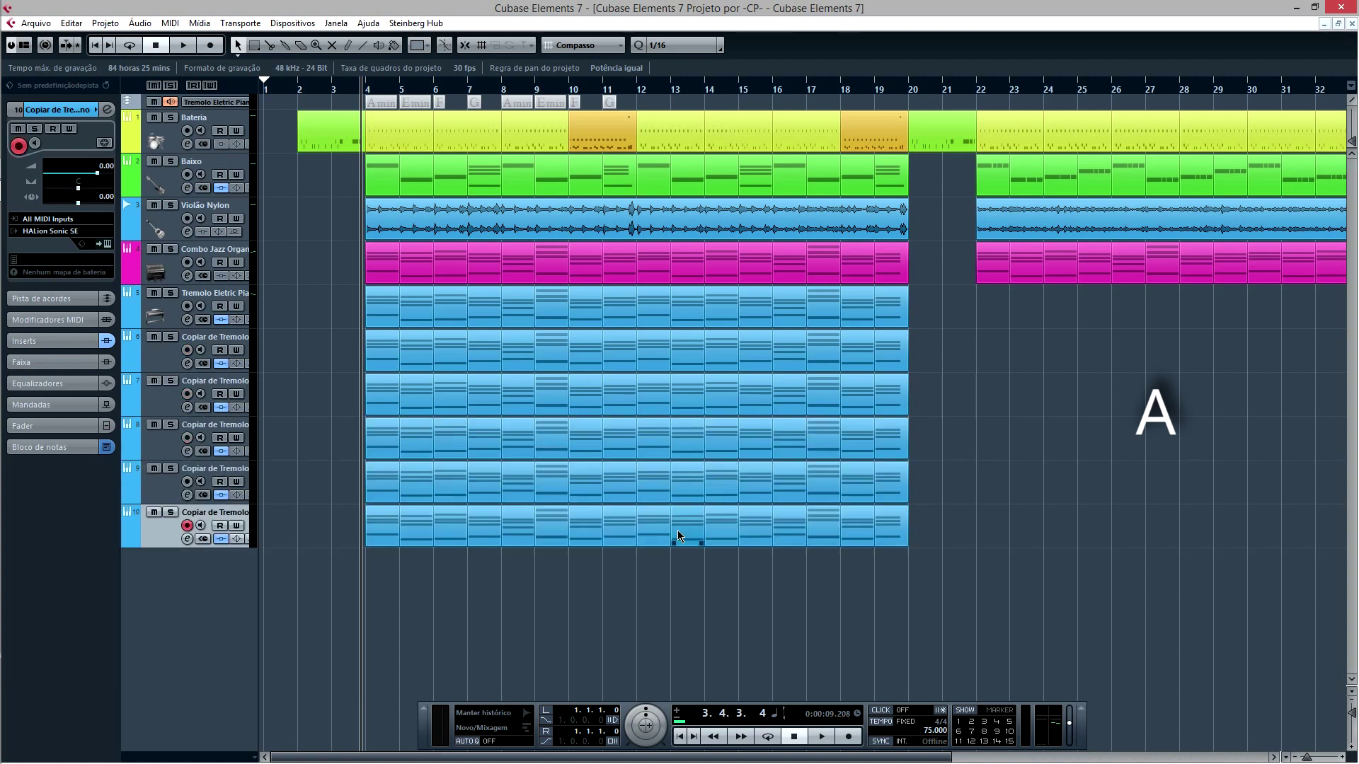
- Select the five copied Tremolo Eletric Piano tracks and delete them
key("shift+Up")
key("shift+Up")
key("shift+Up")
key("shift+Up")
key("shift+Up")
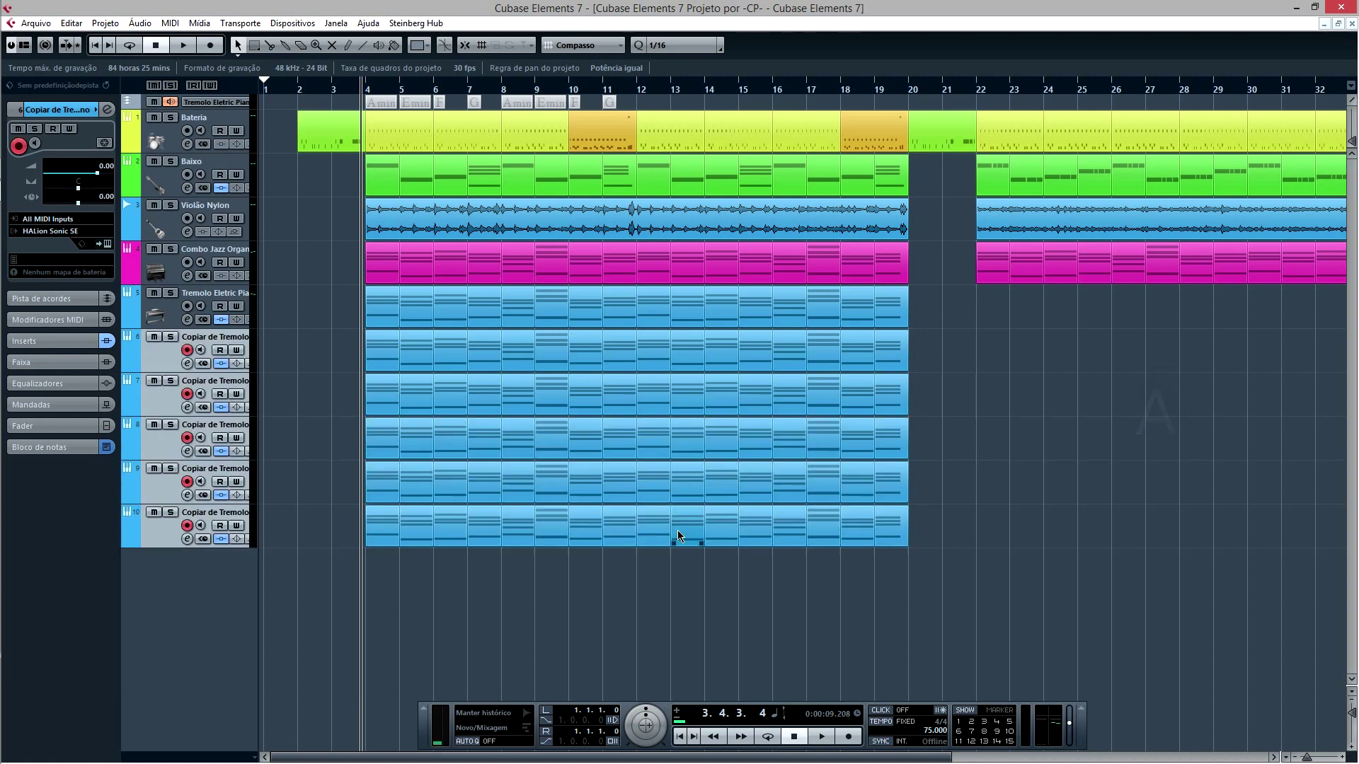
key("shift+Down")
key("shift+Delete")
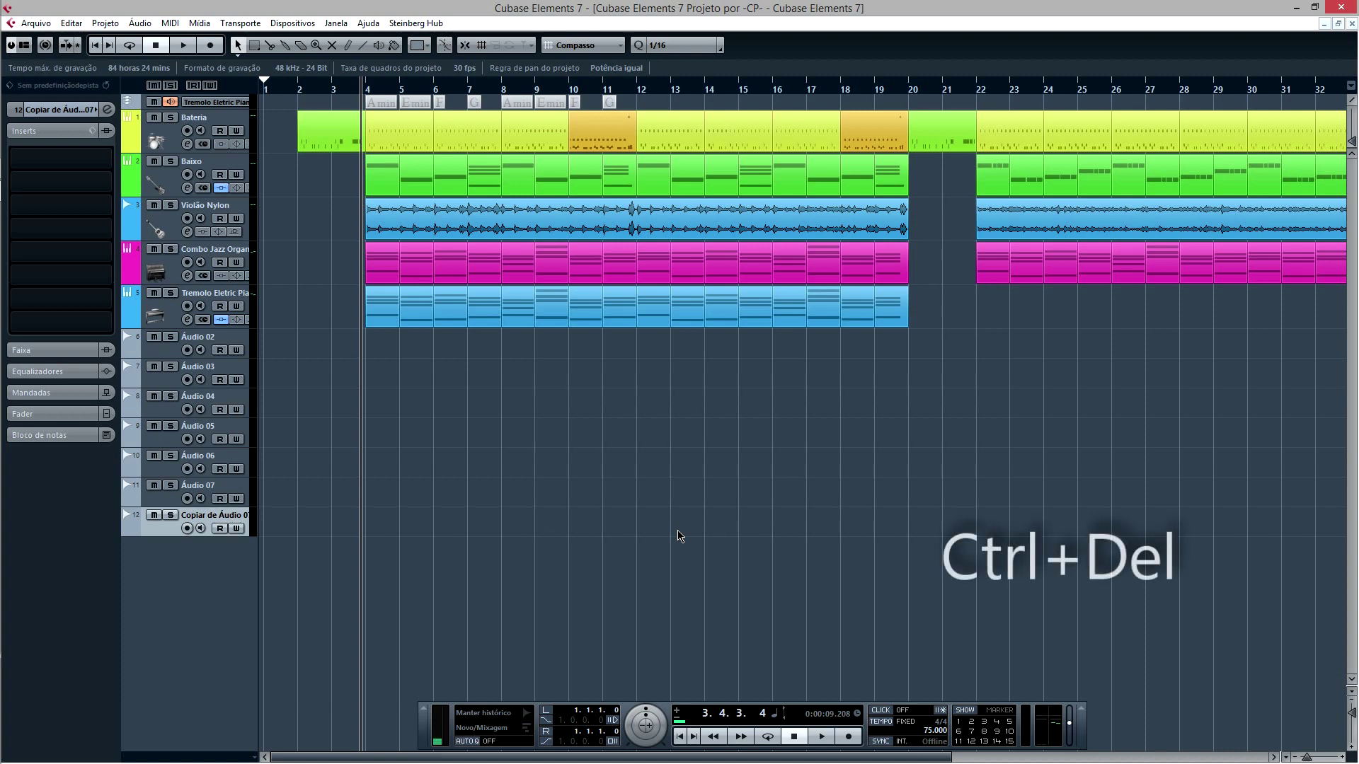
- Remove all empty audio tracks and move the track selection down to Tremolo Eletric Piano
key("ctrl+Delete")
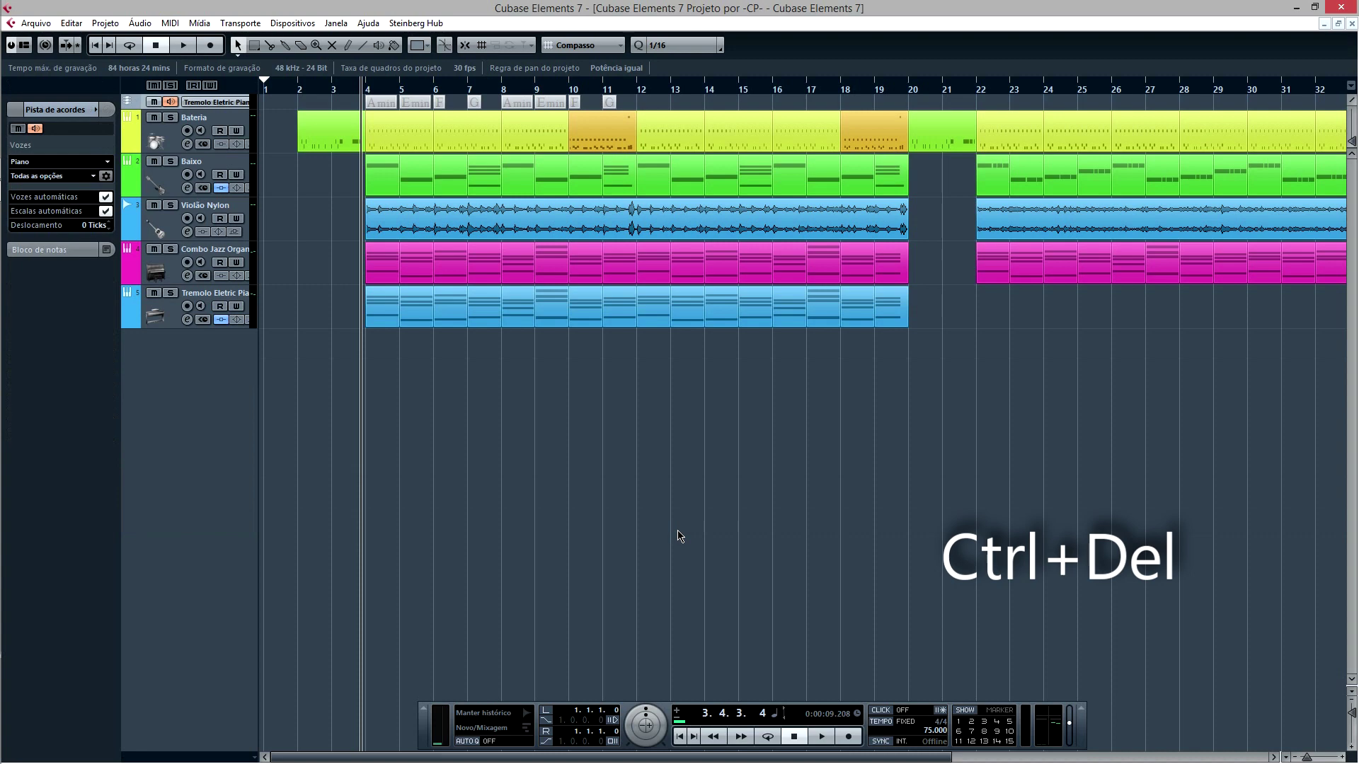
key("Down")
key("Down")
key("Down")
key("Down")
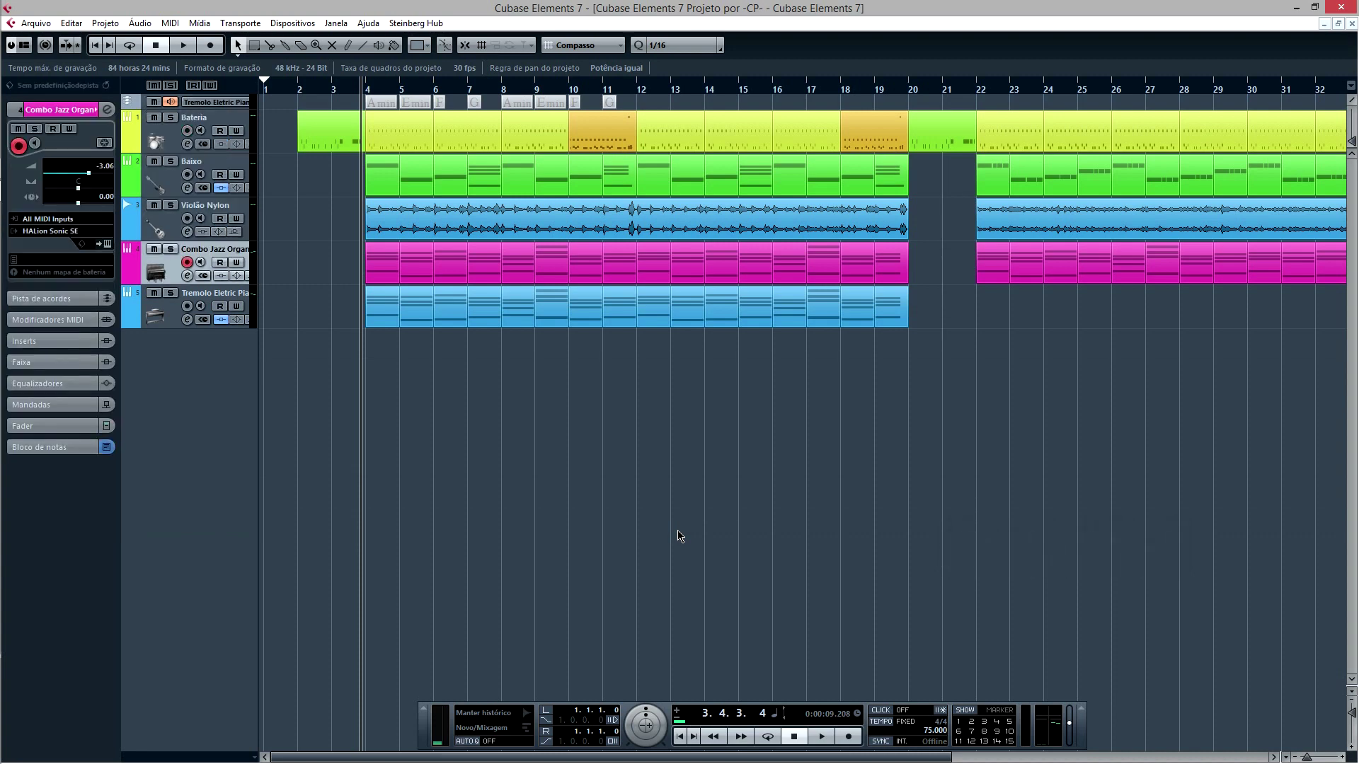
key("Down")
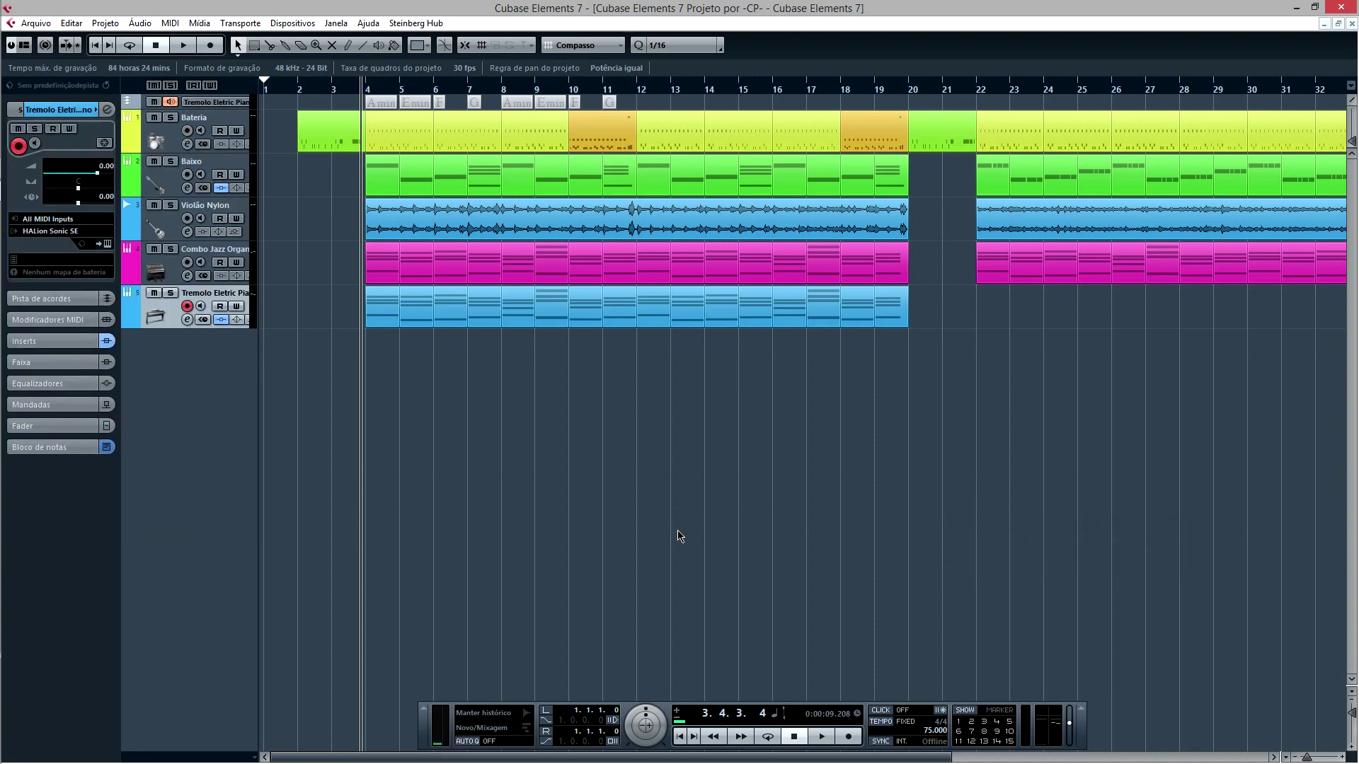
- Apply the one-row track height preset to all tracks, followed by the four-row preset
left_click(1351, 695)
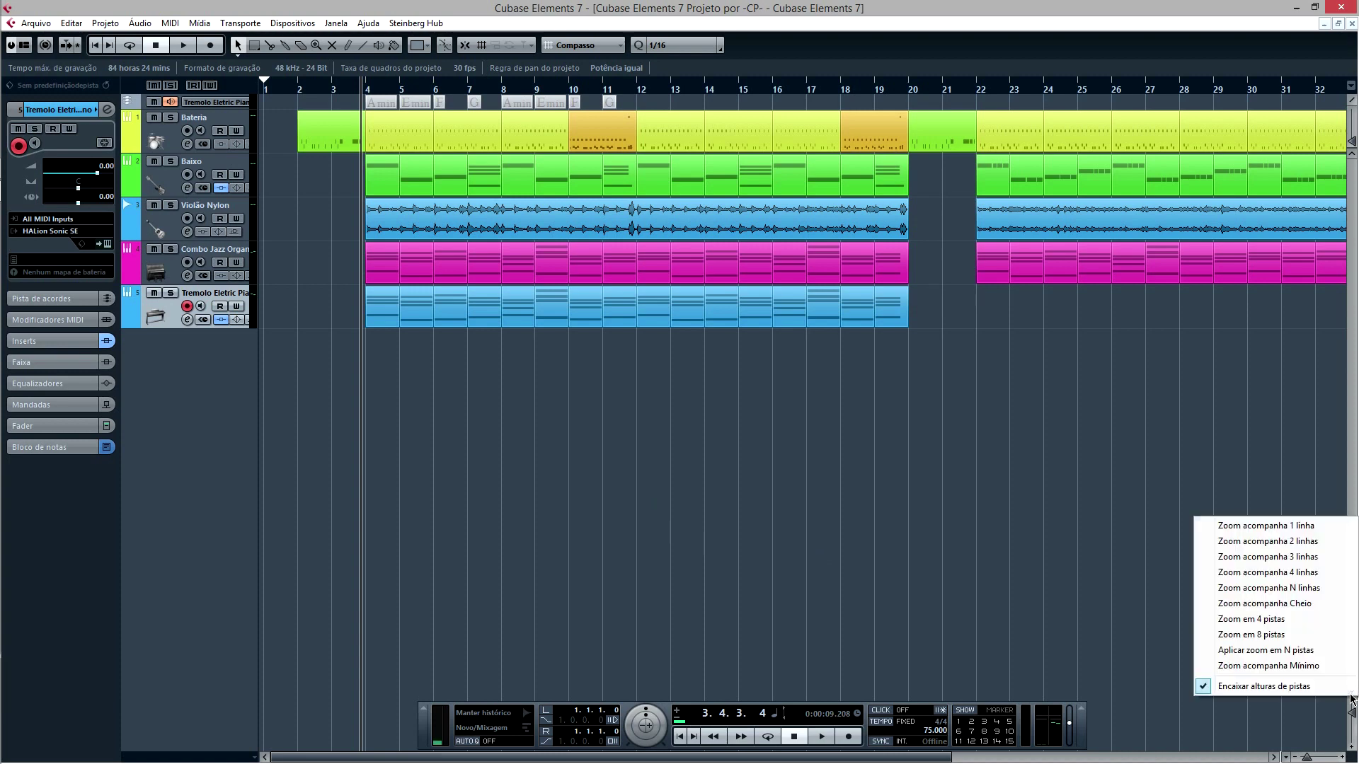
left_click(1310, 526)
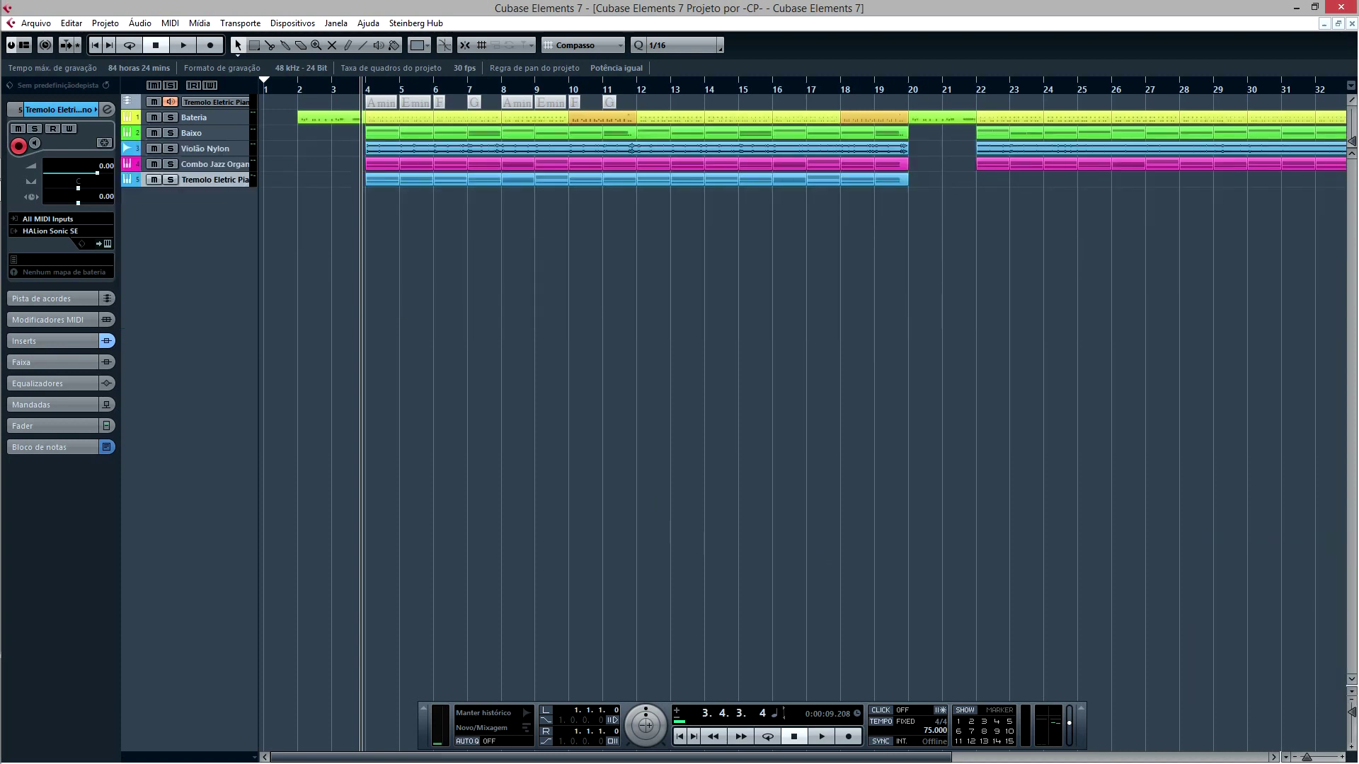
left_click(1351, 694)
left_click(1295, 578)
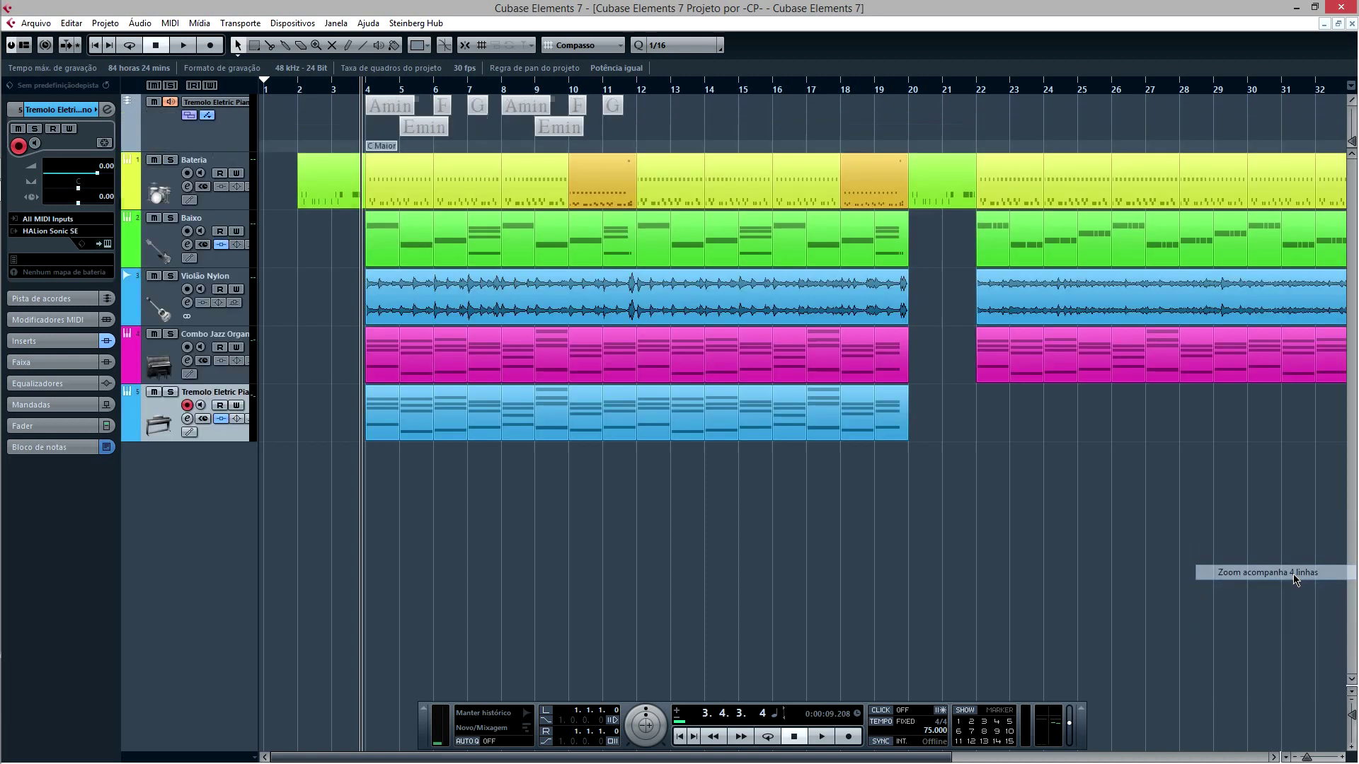
left_click(1286, 759)
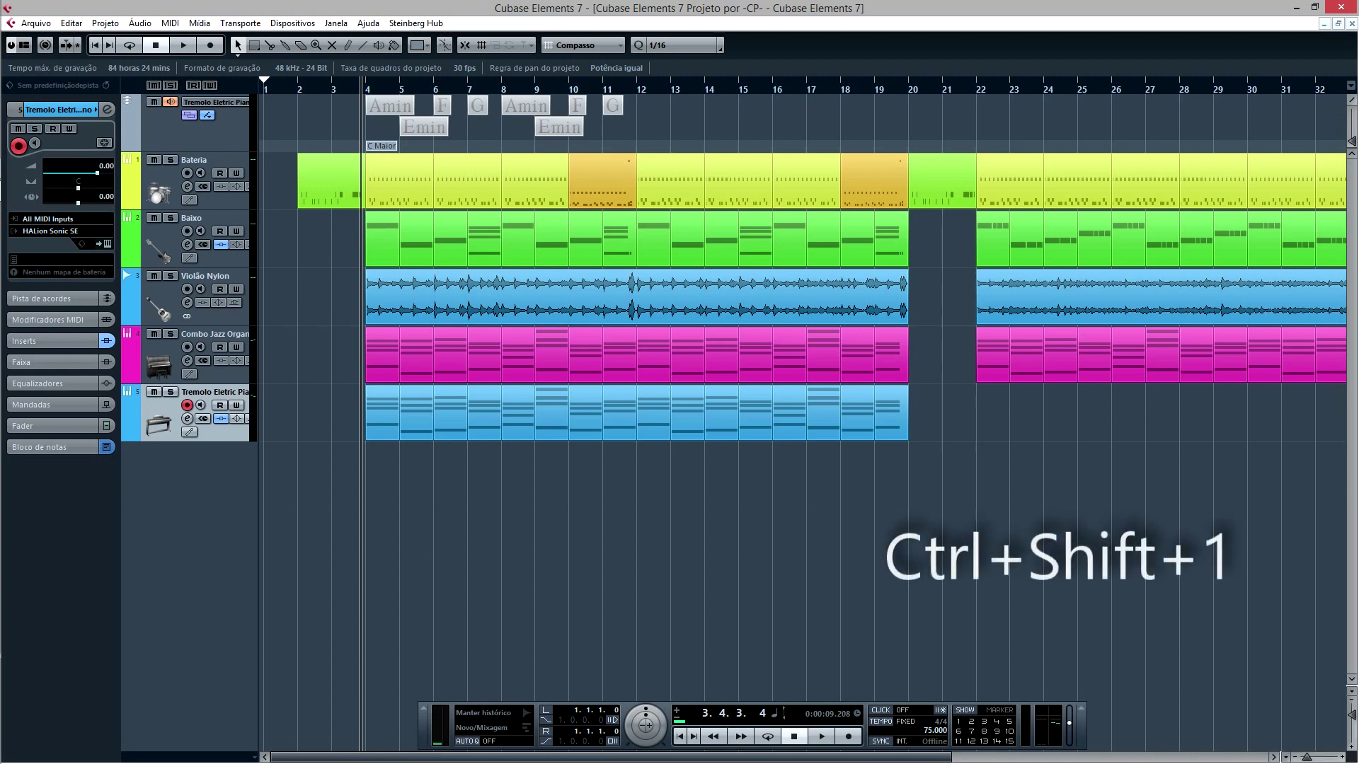
- Cycle the track height through the one-, two-, three- and four-row presets using their key commands
key("ctrl+shift+1")
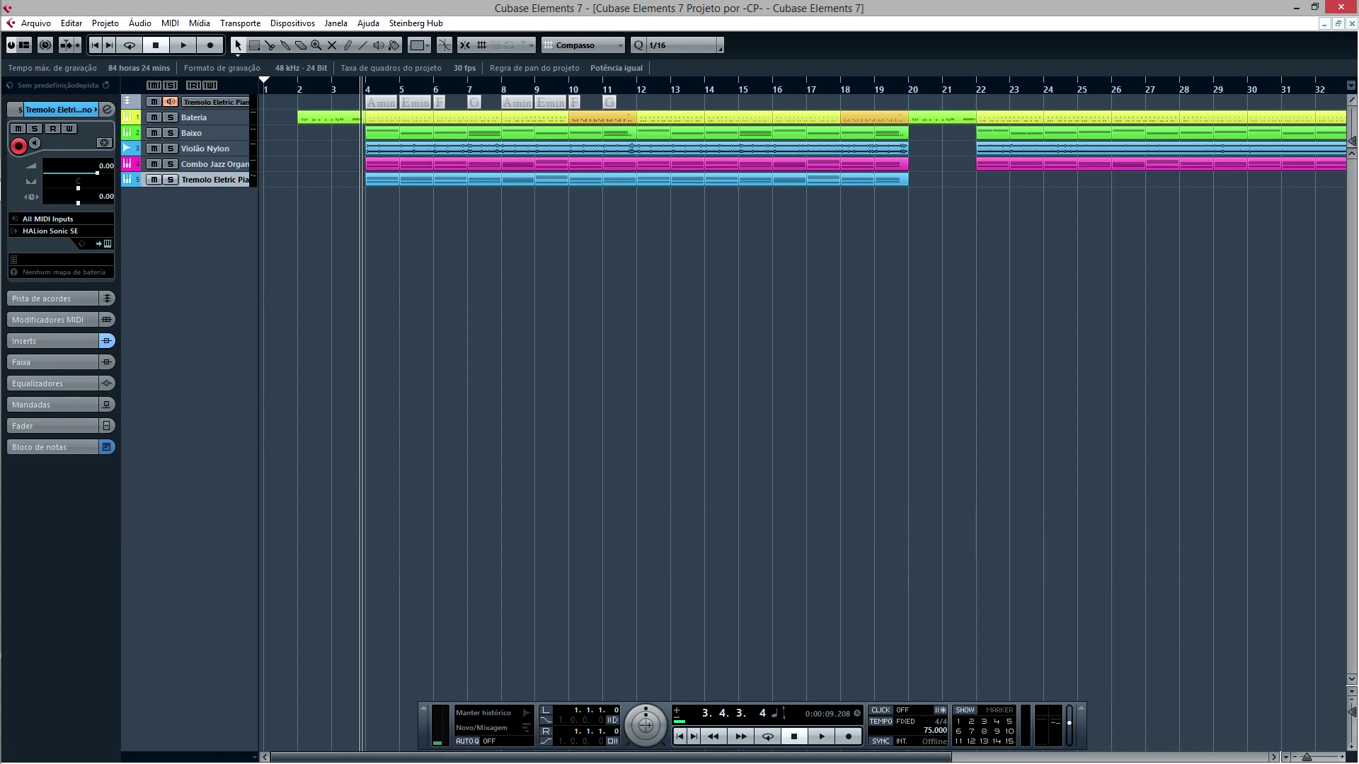
key("ctrl+shift+2")
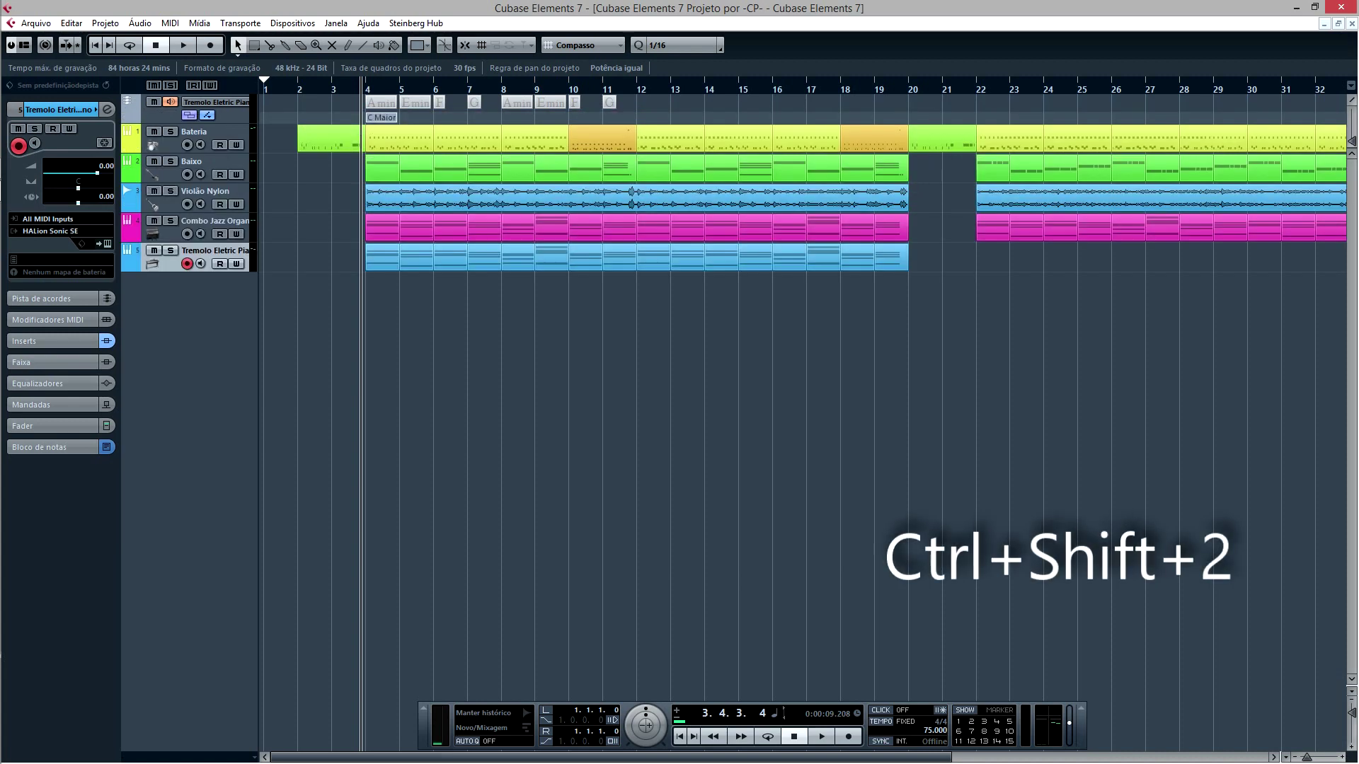
key("ctrl+shift+3")
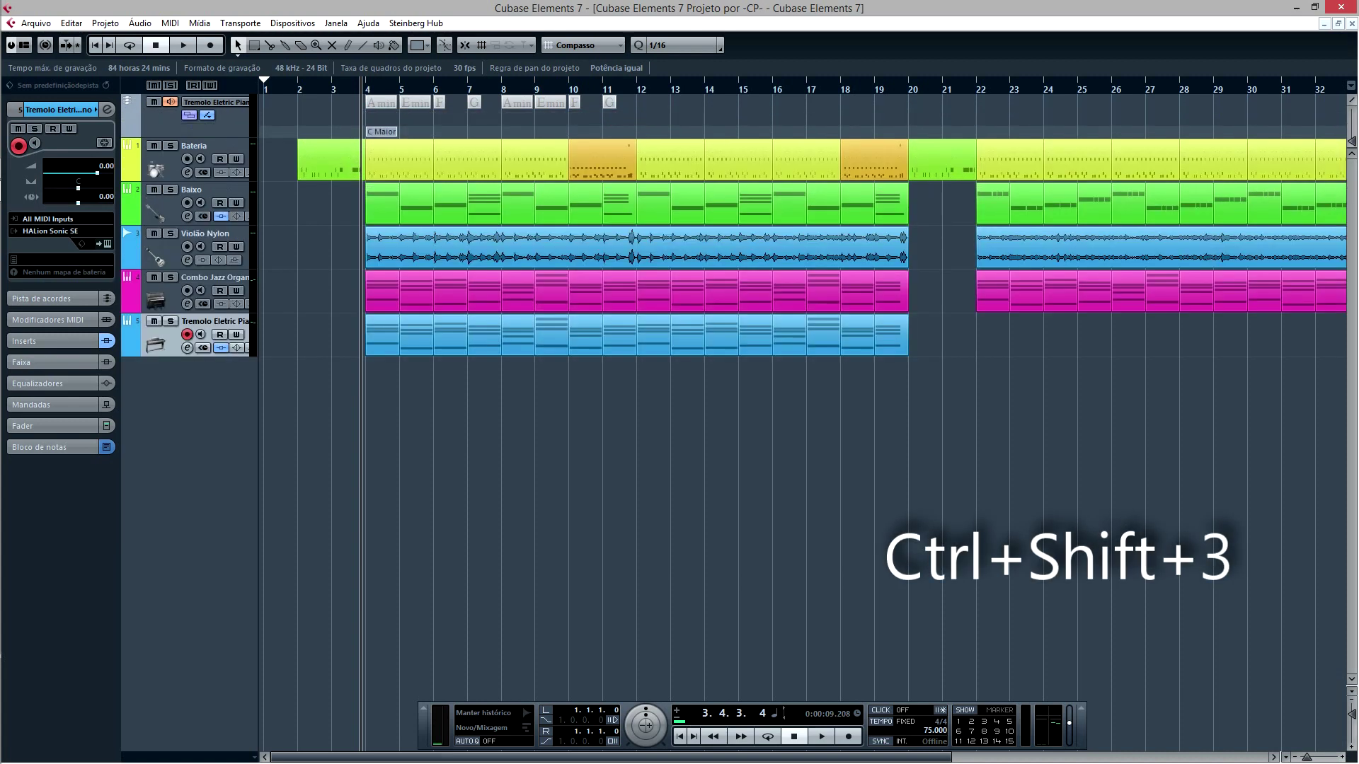
key("ctrl+shift+4")
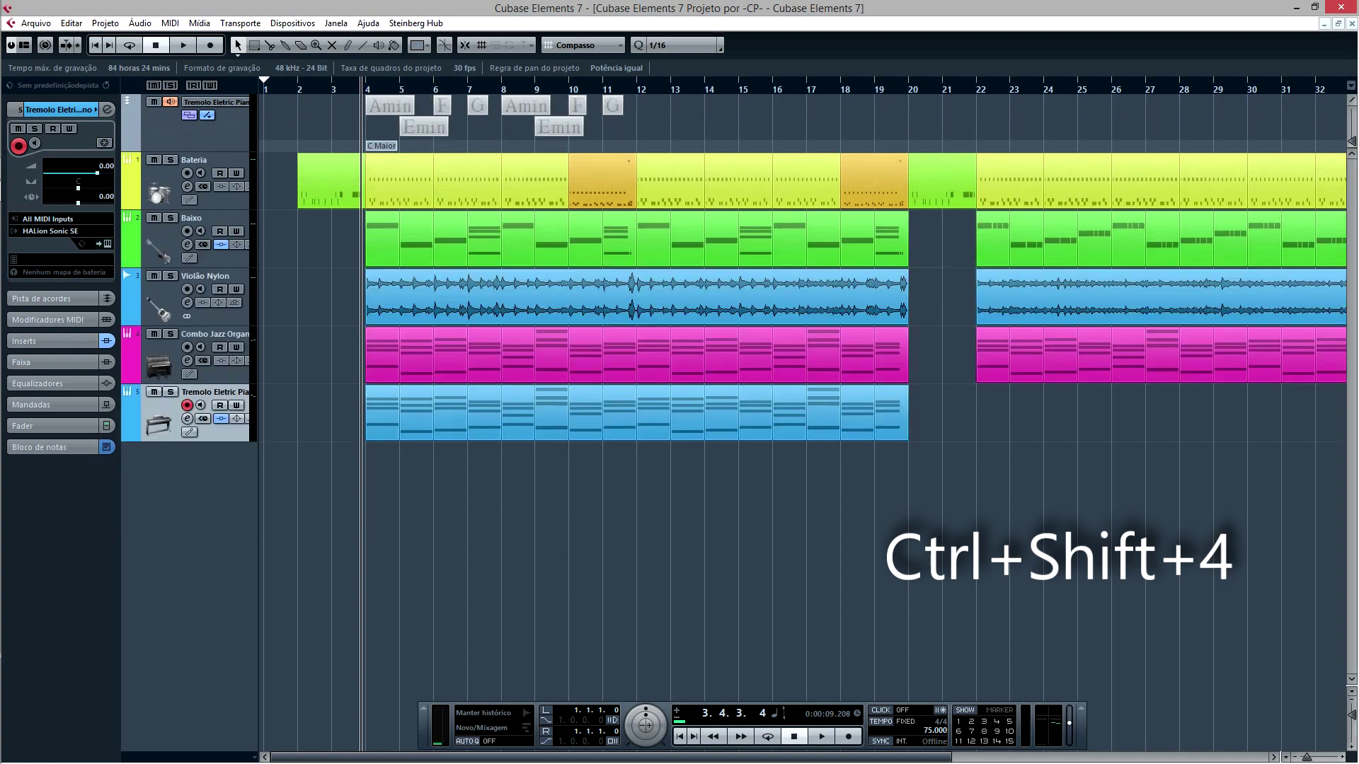
- Set a custom track height for all tracks by entering the number of rows
key("ctrl+shift+n")
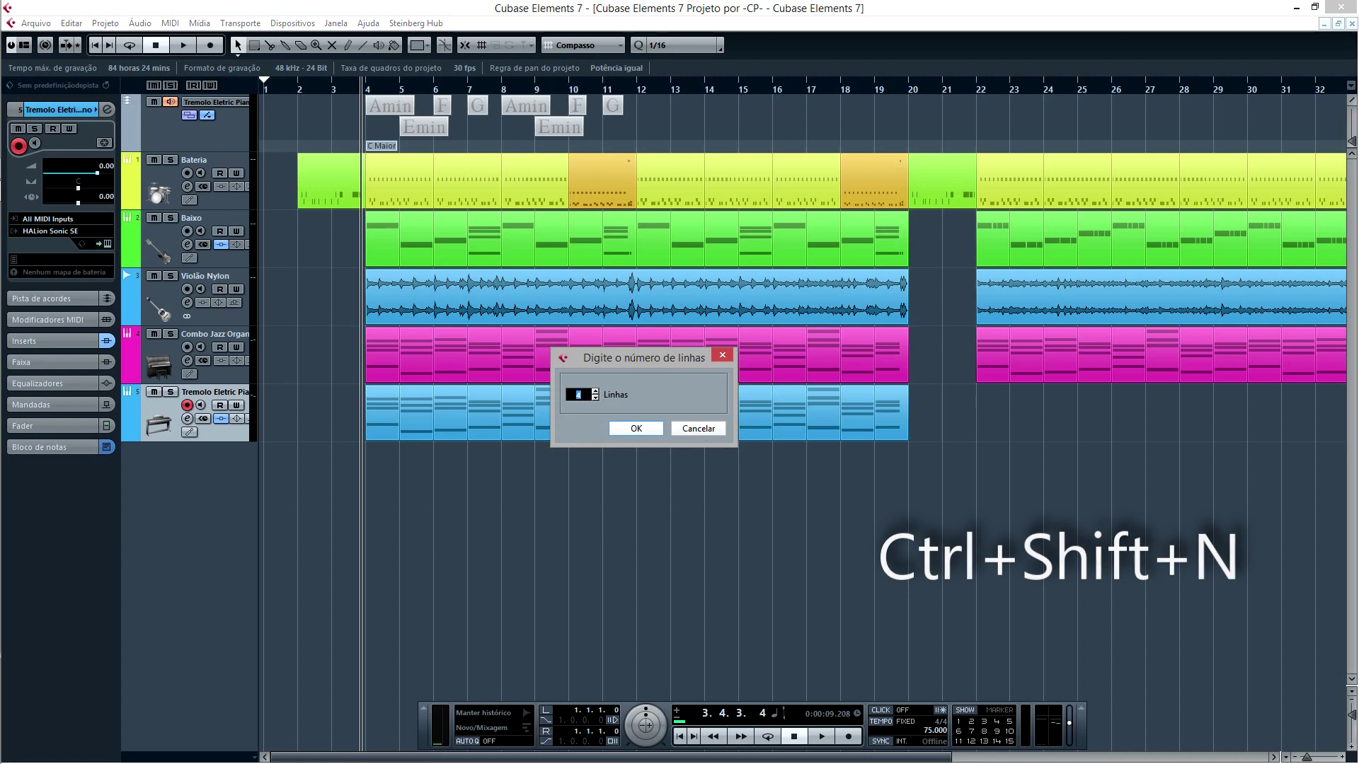
type("8")
key("Return")
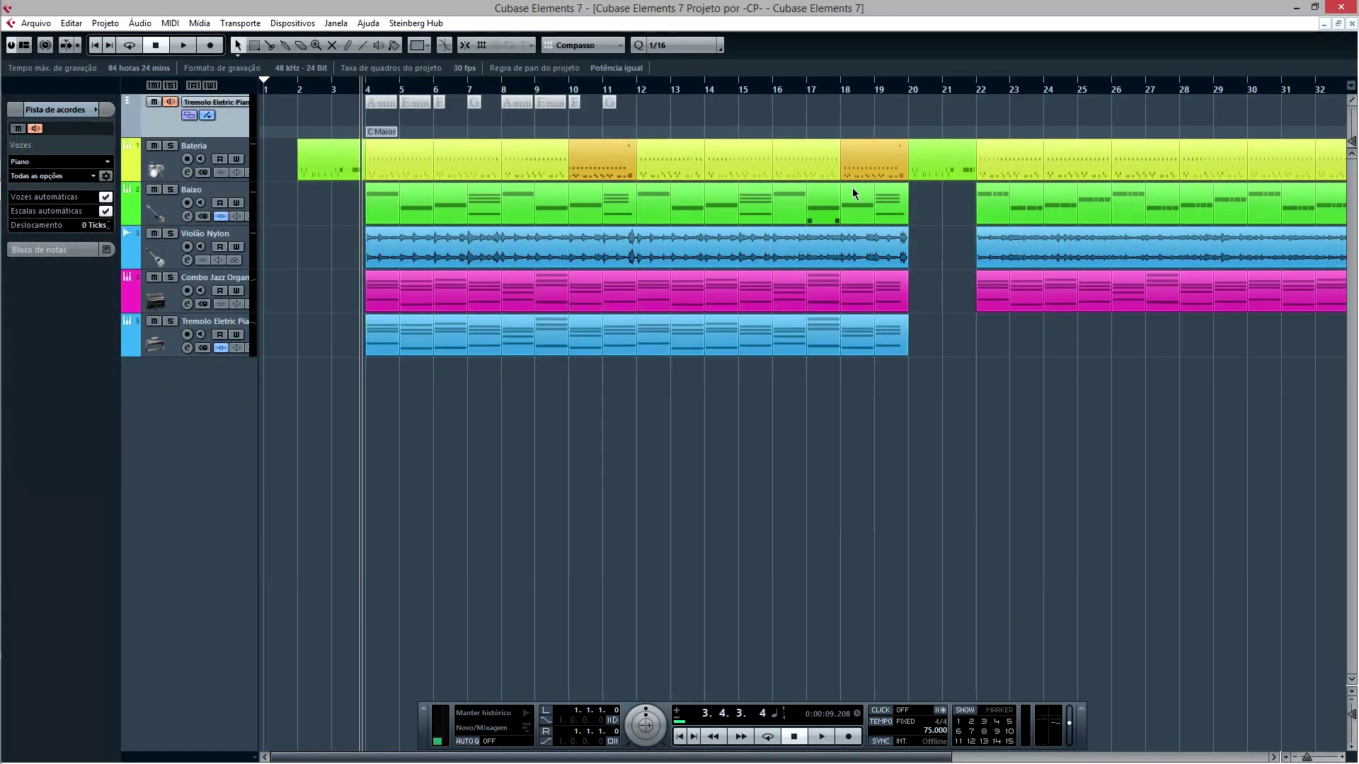
- Turn on snapping and set the left locator to bar 20 and the right locator to bar 22
left_click_drag(911, 77, 981, 72)
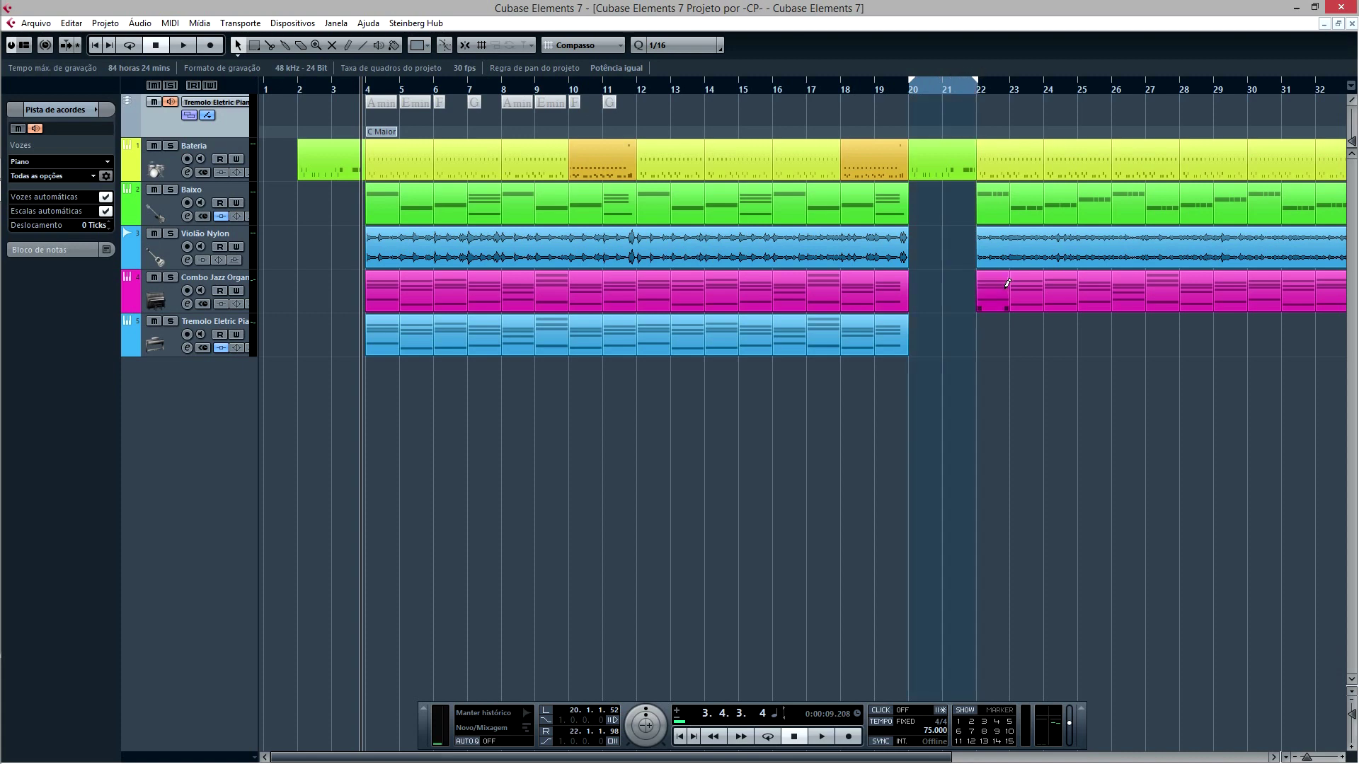
key("j")
left_click_drag(912, 82, 915, 83)
left_click(978, 84)
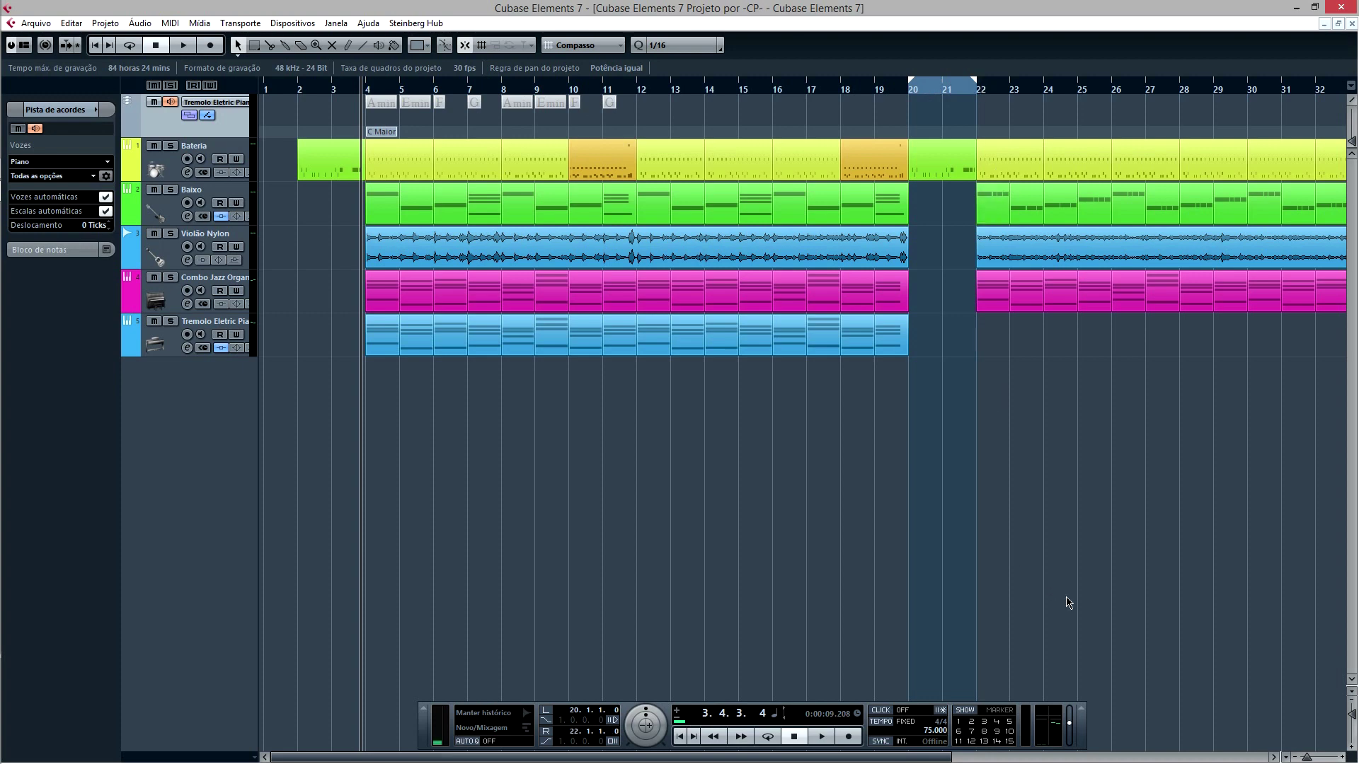
- Zoom the arrangement to the locator range, and zoom back out until the whole project fits in view
key("ctrl+shift+l")
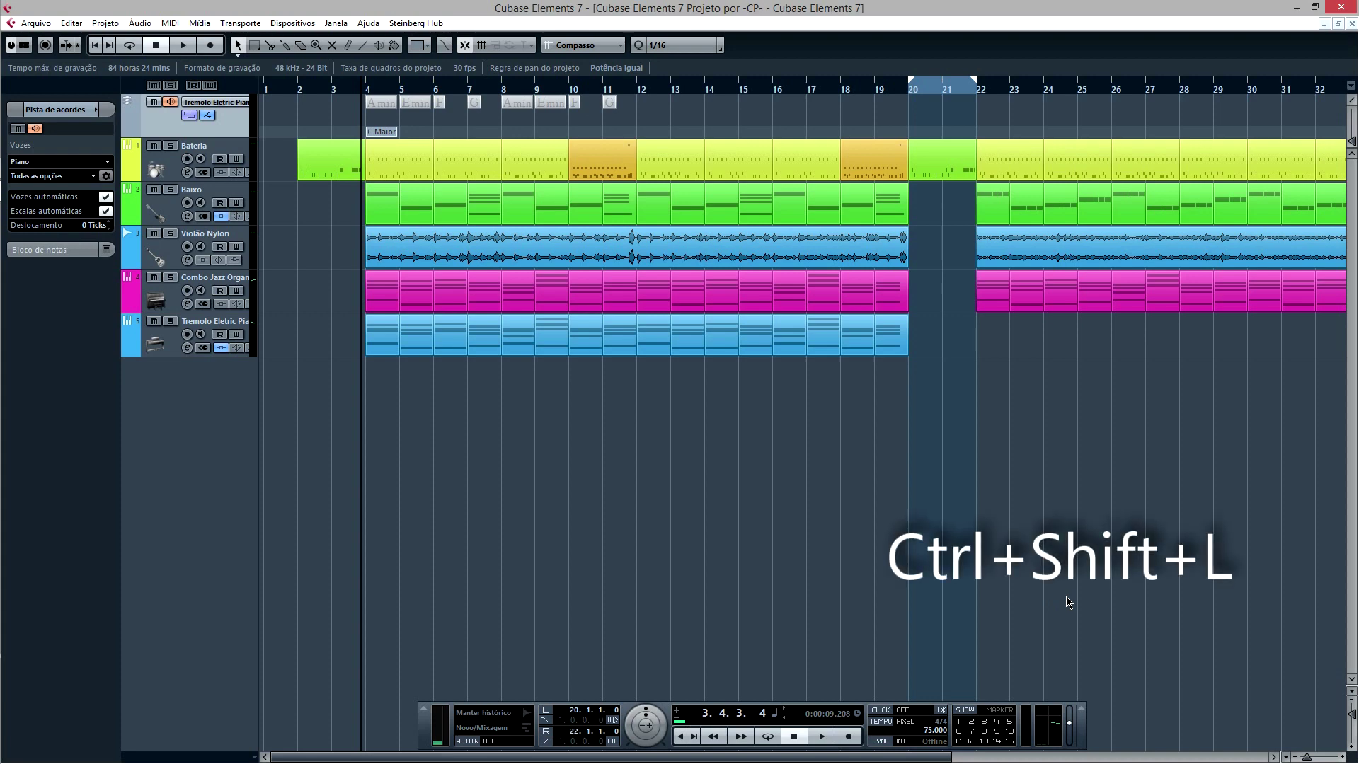
key("ctrl+shift+l")
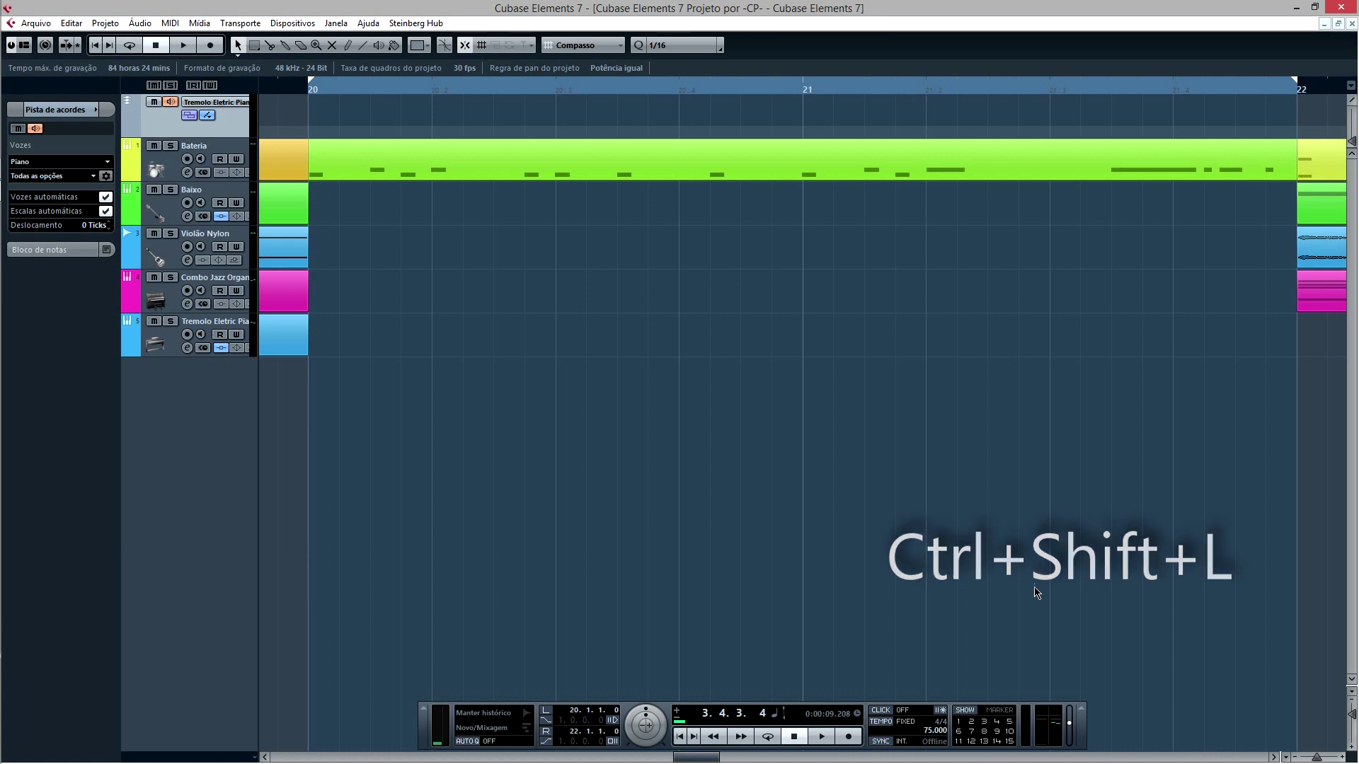
key("g")
key("g")
key("g")
key("g")
key("g")
key("g")
key("g")
key("g")
key("g")
key("g")
key("g")
key("g")
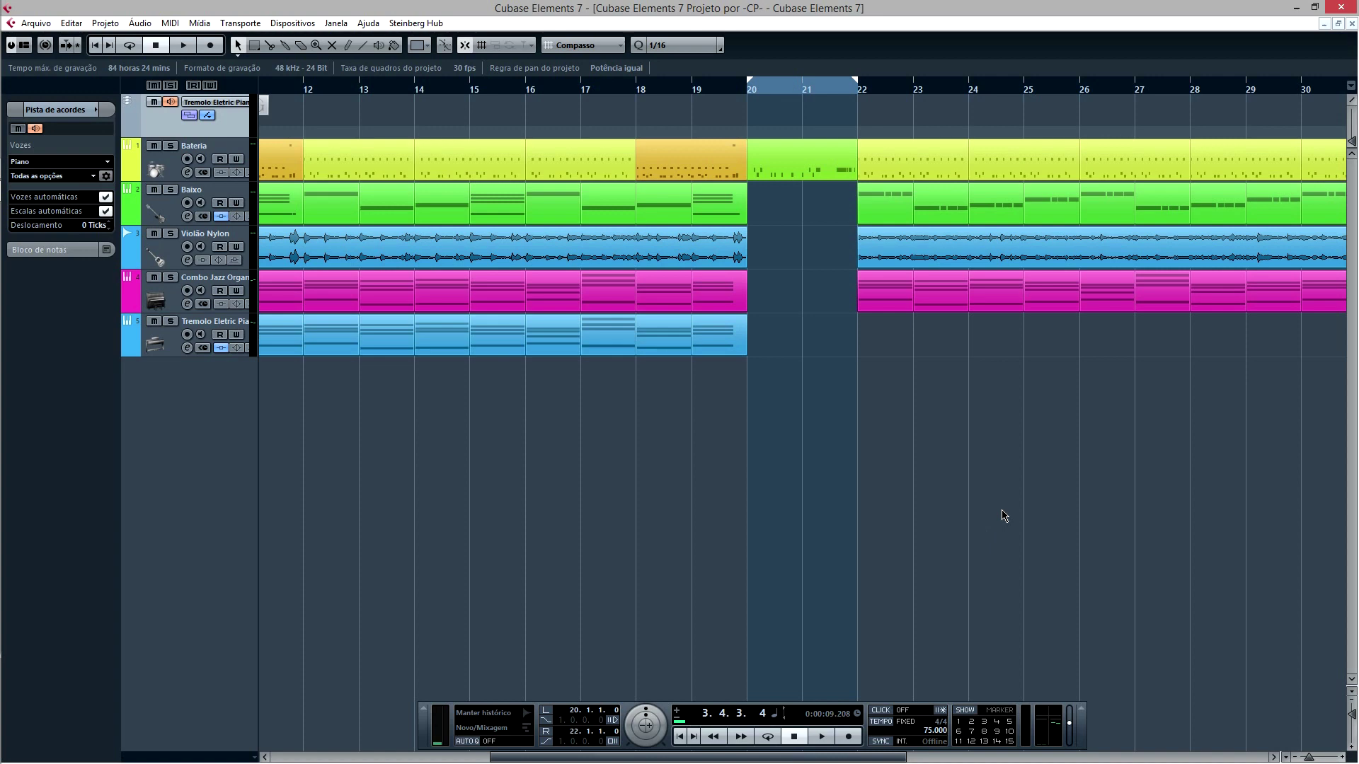
key("g")
key("g")
key("g")
key("g")
key("g")
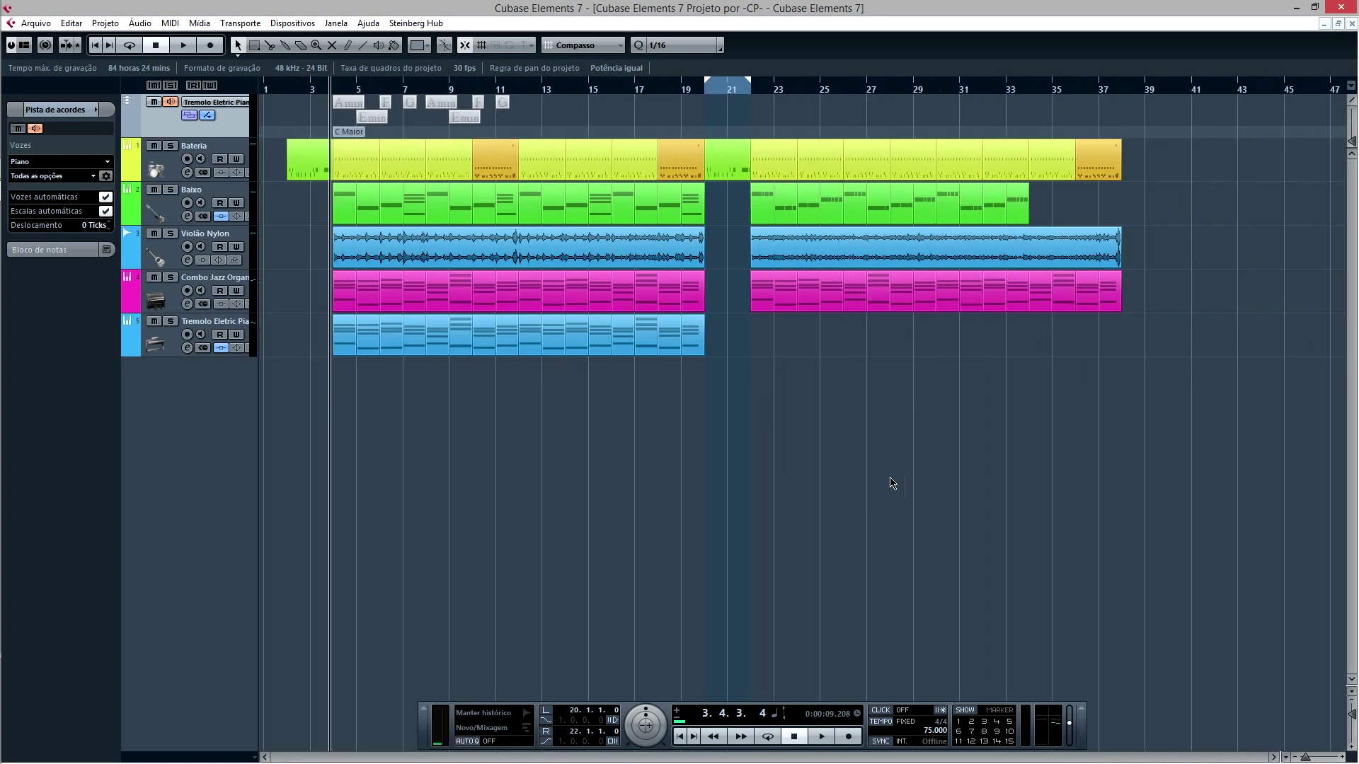
- Return the project cursor to the start and select both audio events on the Violão Nylon track
key("Home")
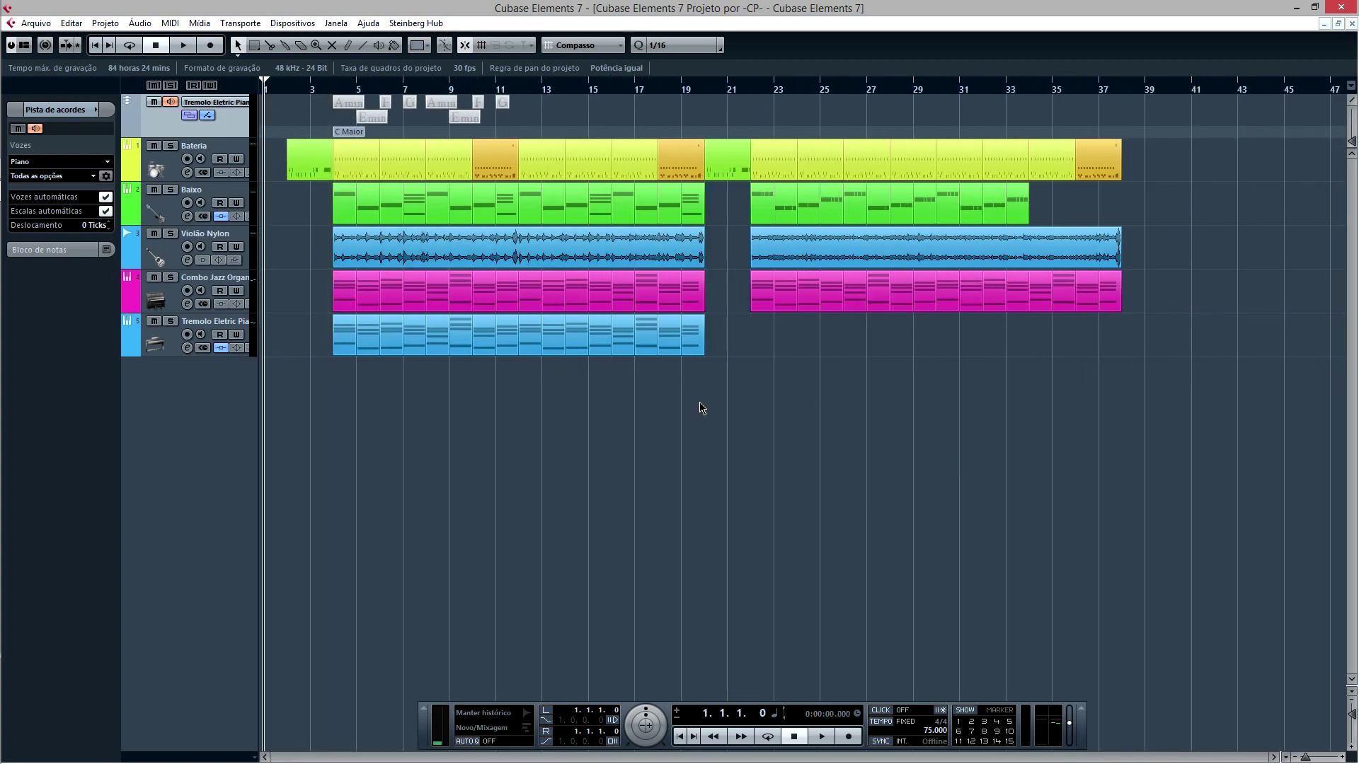
key("Down")
key("Down")
key("Down")
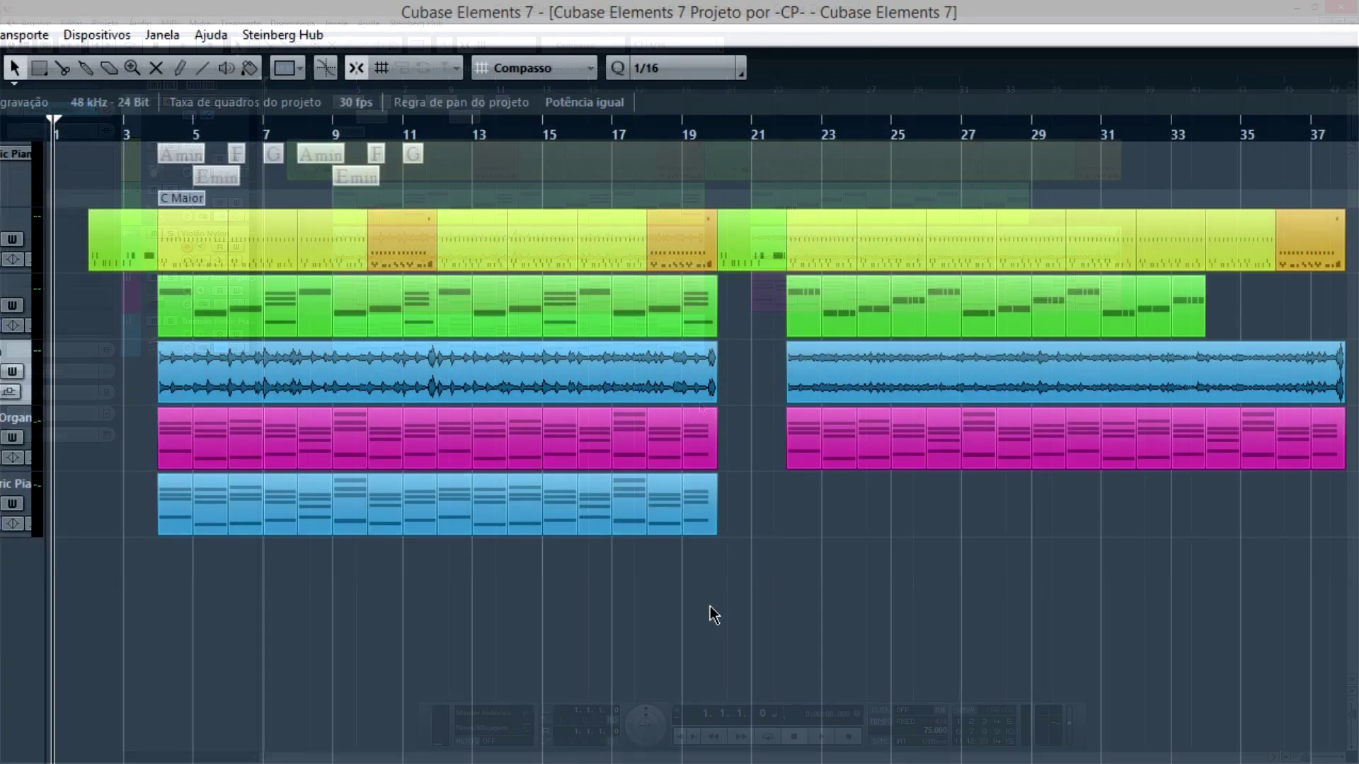
key("Right")
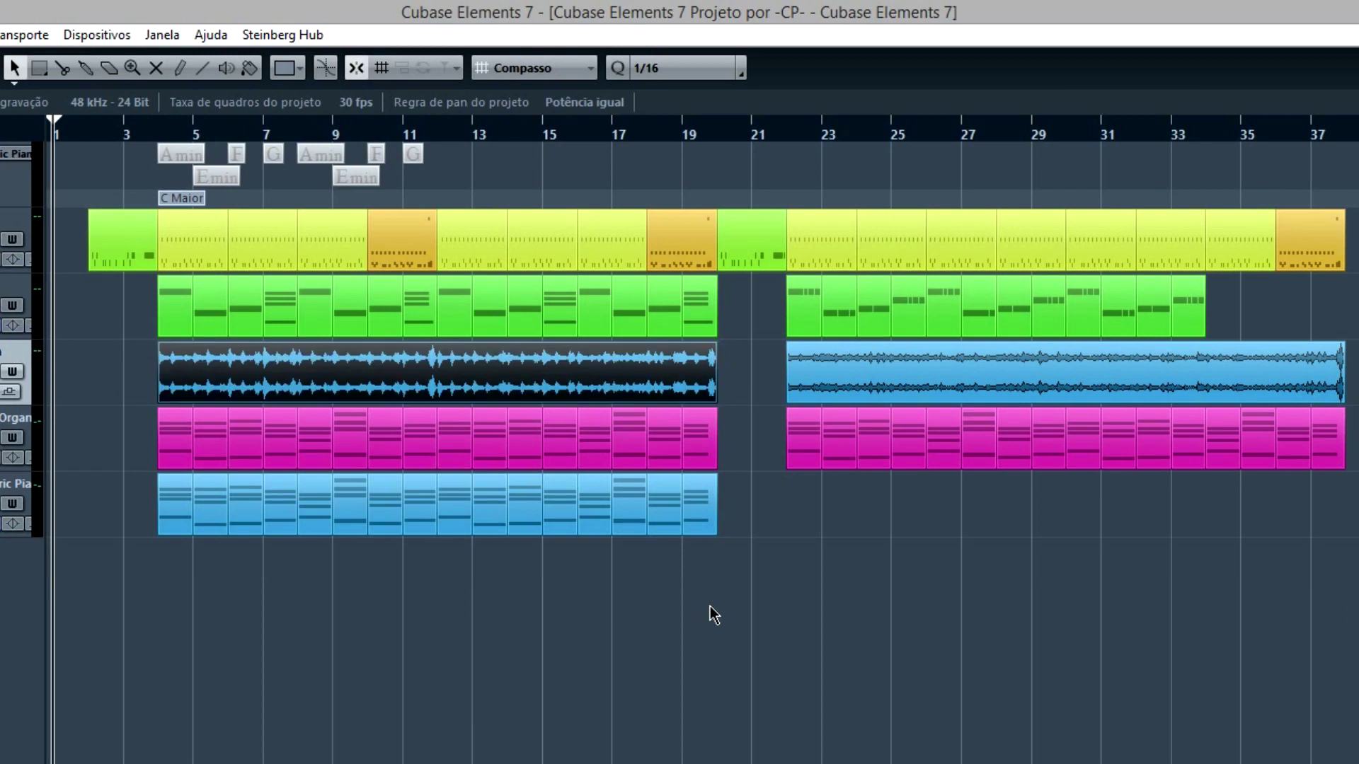
key("shift+Right")
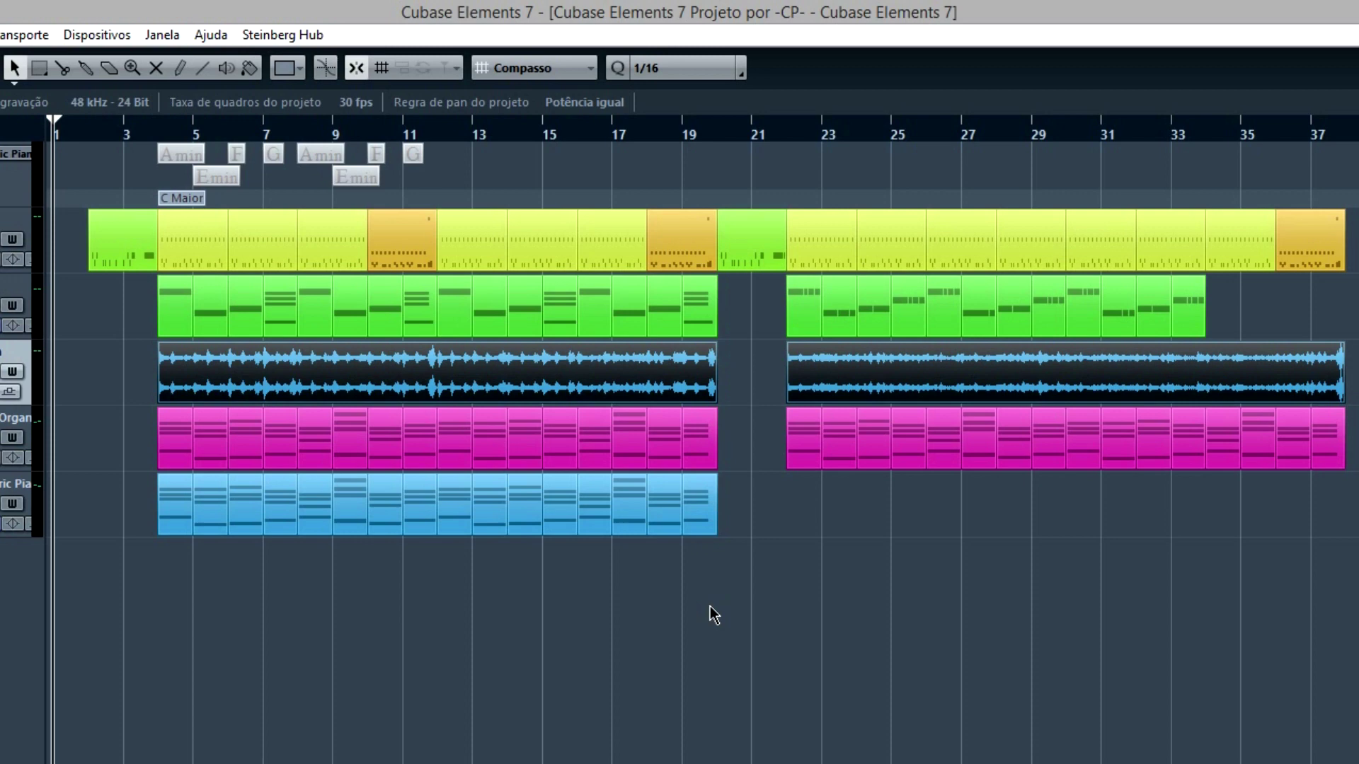
- Bounce the two selected Violão Nylon events into a single event, replacing the originals, and undo the bounce
key("ctrl+shift+b")
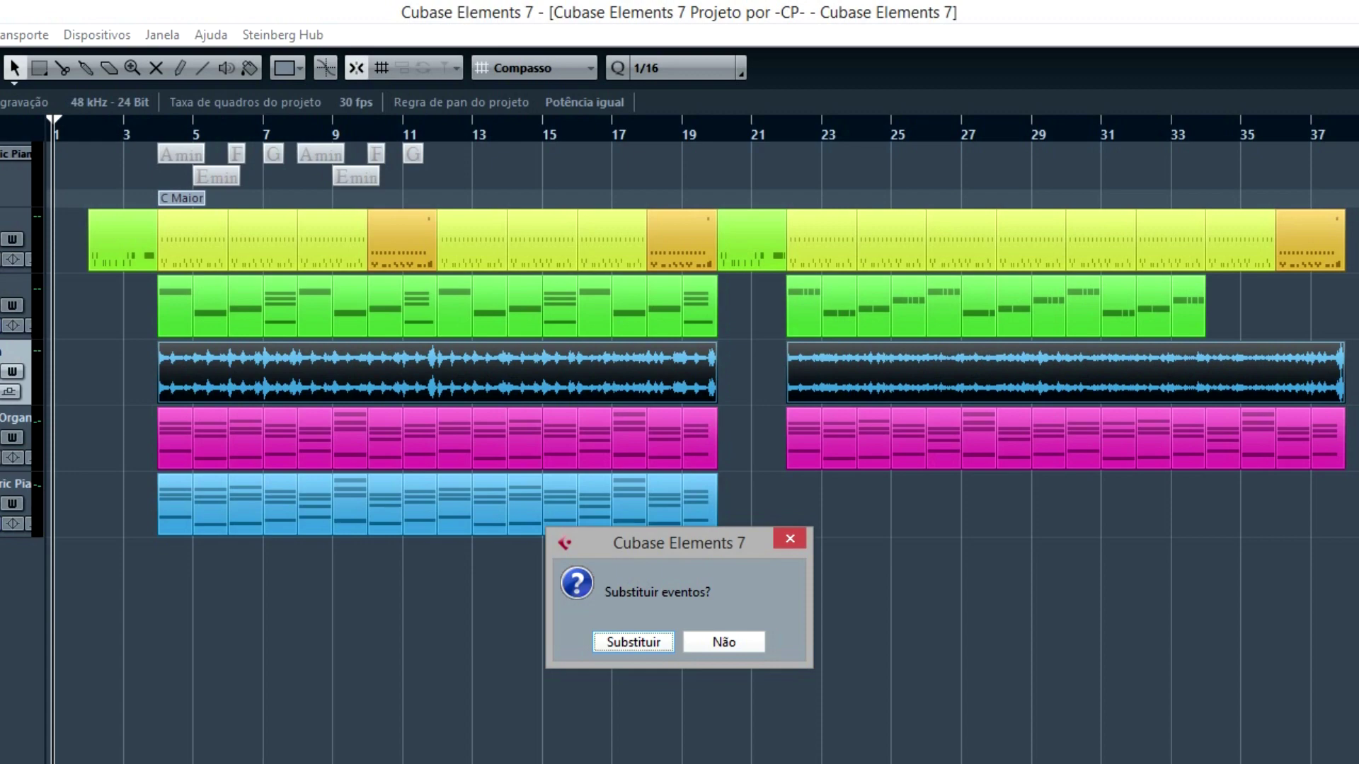
key("Return")
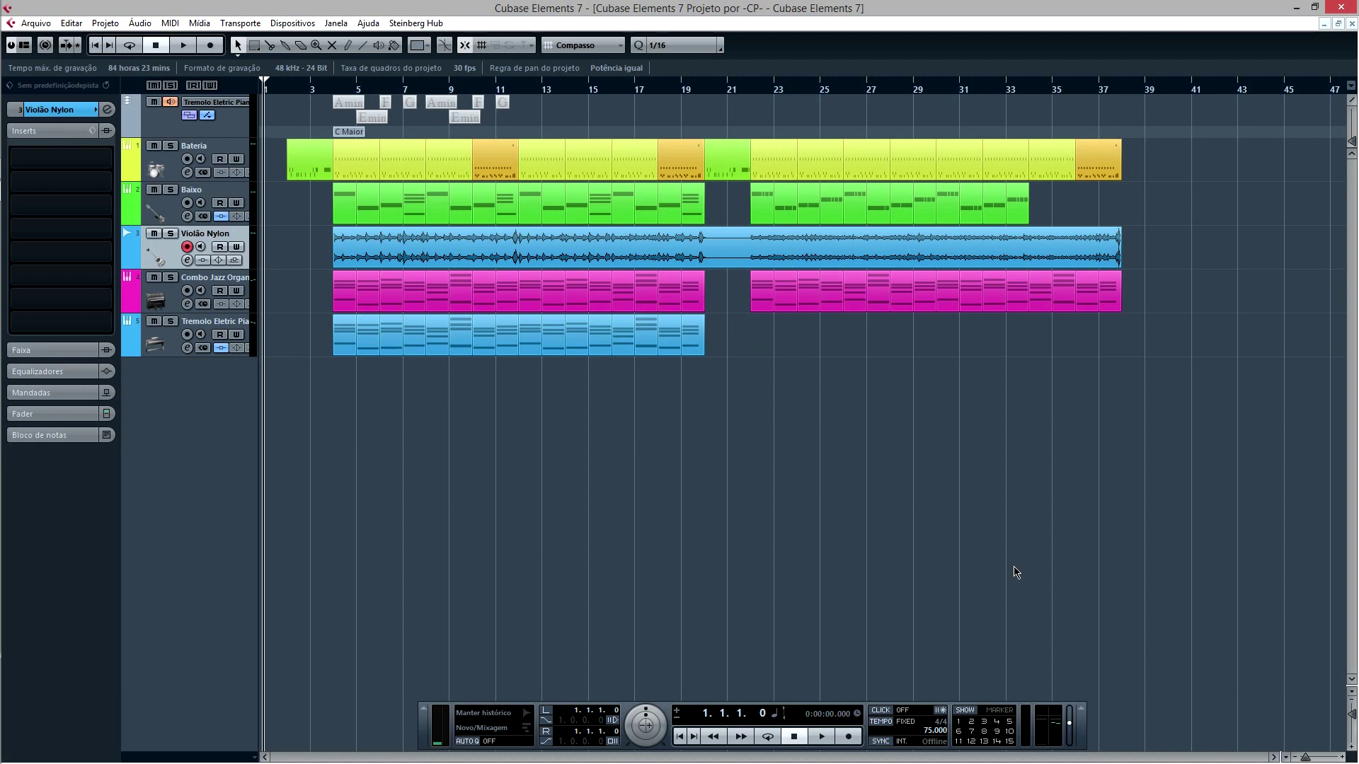
key("ctrl+z")
left_click(1040, 533)
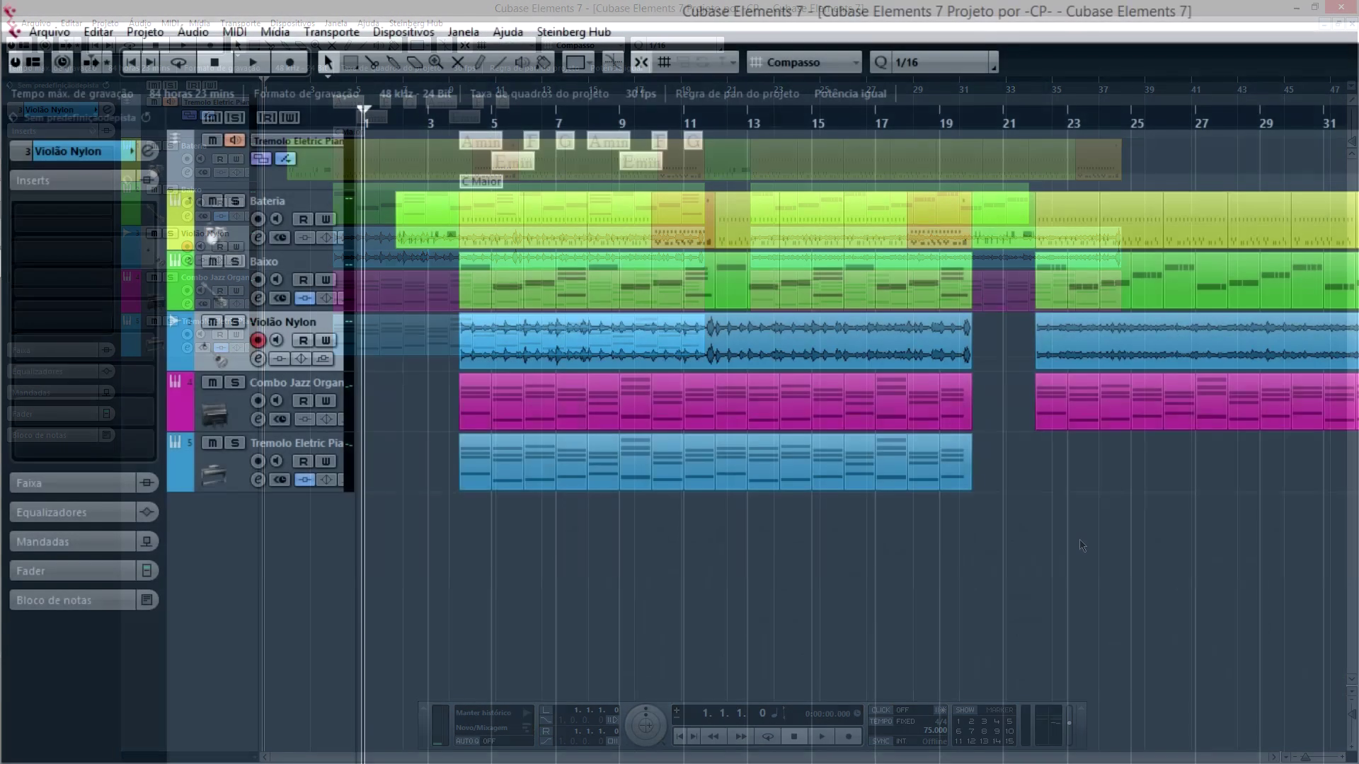
- Cycle repeatedly through the Inspector sections of the Violão Nylon track until the basic track settings are open
key("ctrl+alt+o")
key("ctrl+alt+o")
key("ctrl+alt+o")
key("ctrl+alt+o")
key("ctrl+alt+o")
key("ctrl+alt+o")
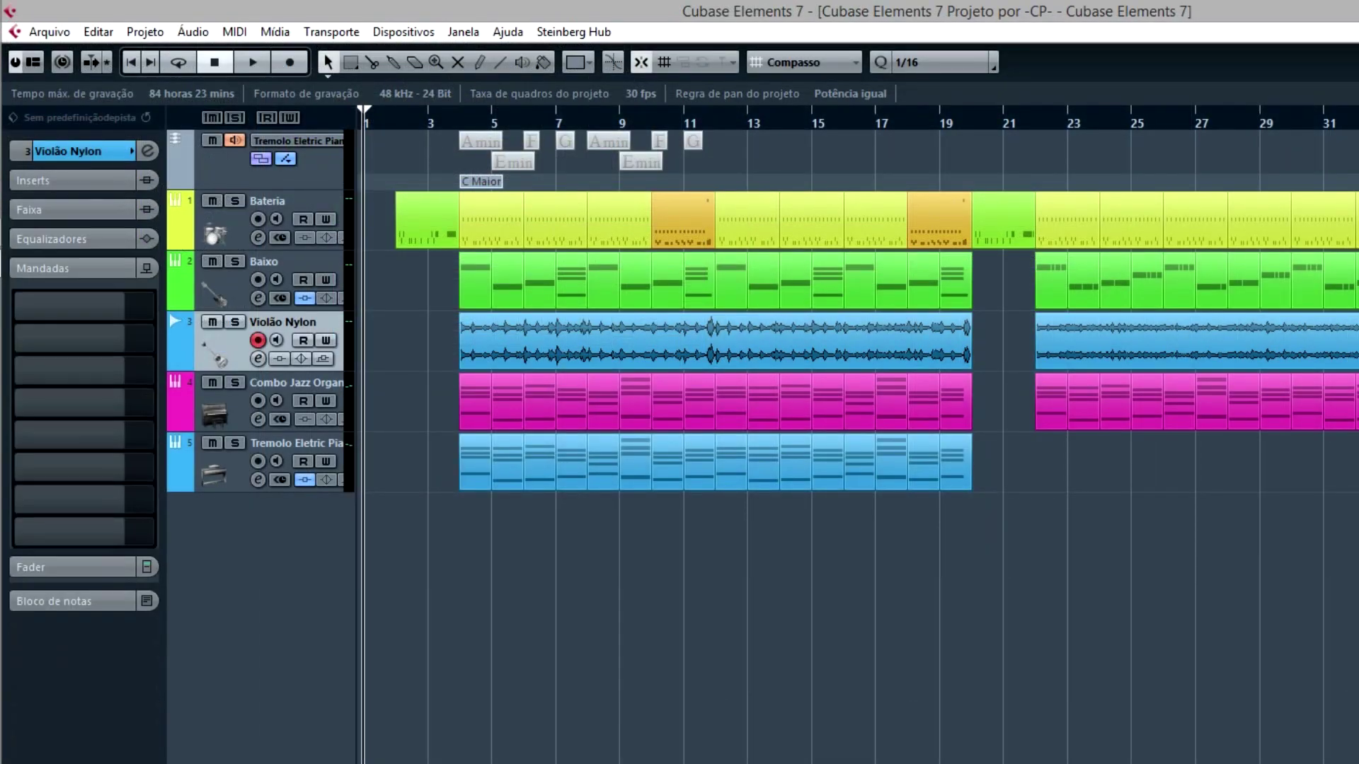
key("ctrl+alt+o")
key("ctrl+alt+o")
key("ctrl+alt+o")
key("ctrl+alt+o")
key("ctrl+alt+o")
key("ctrl+alt+o")
key("ctrl+alt+o")
key("ctrl+alt+o")
key("ctrl+alt+o")
key("ctrl+alt+o")
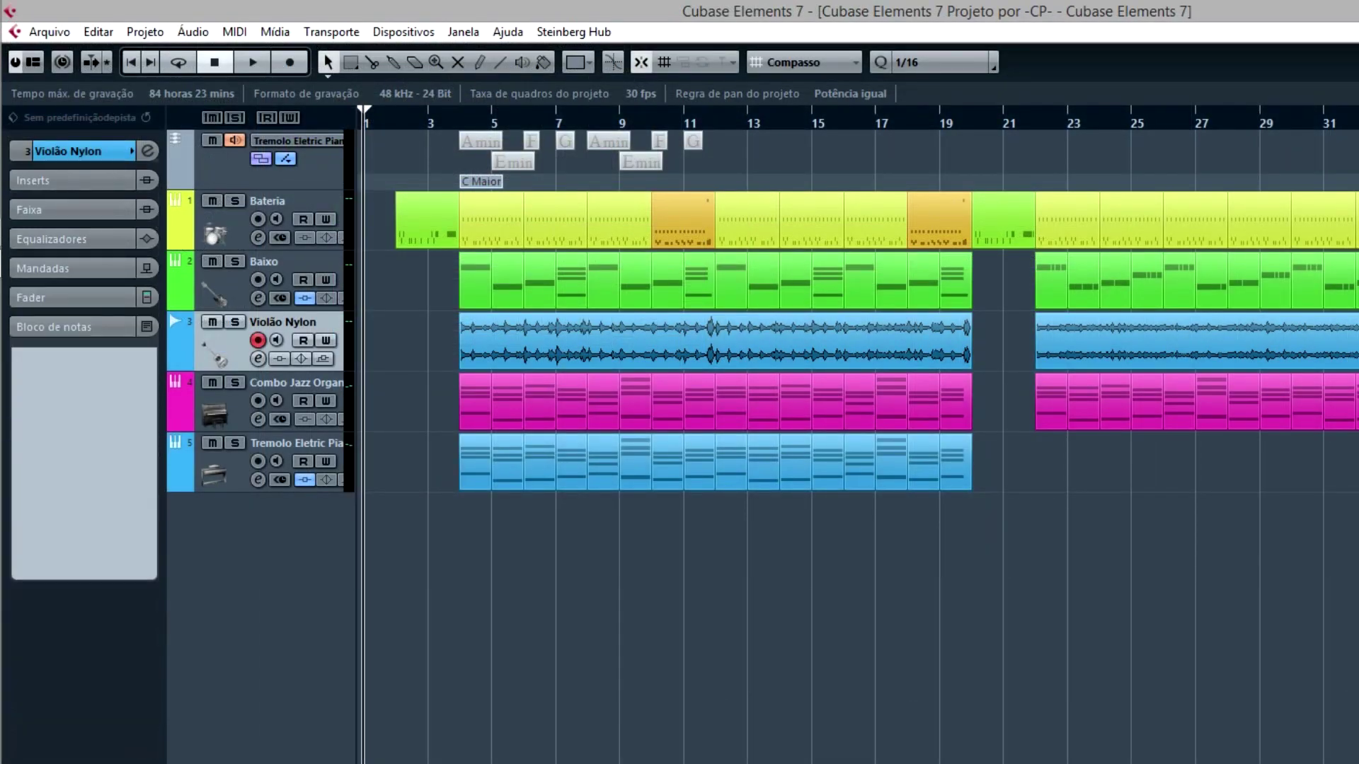
key("ctrl+alt+o")
key("ctrl+alt+o")
key("ctrl+alt+o")
key("ctrl+alt+o")
key("ctrl+alt+o")
key("ctrl+alt+o")
key("ctrl+alt+o")
key("ctrl+alt+o")
key("ctrl+alt+o")
key("ctrl+alt+o")
key("ctrl+alt+o")
key("ctrl+alt+o")
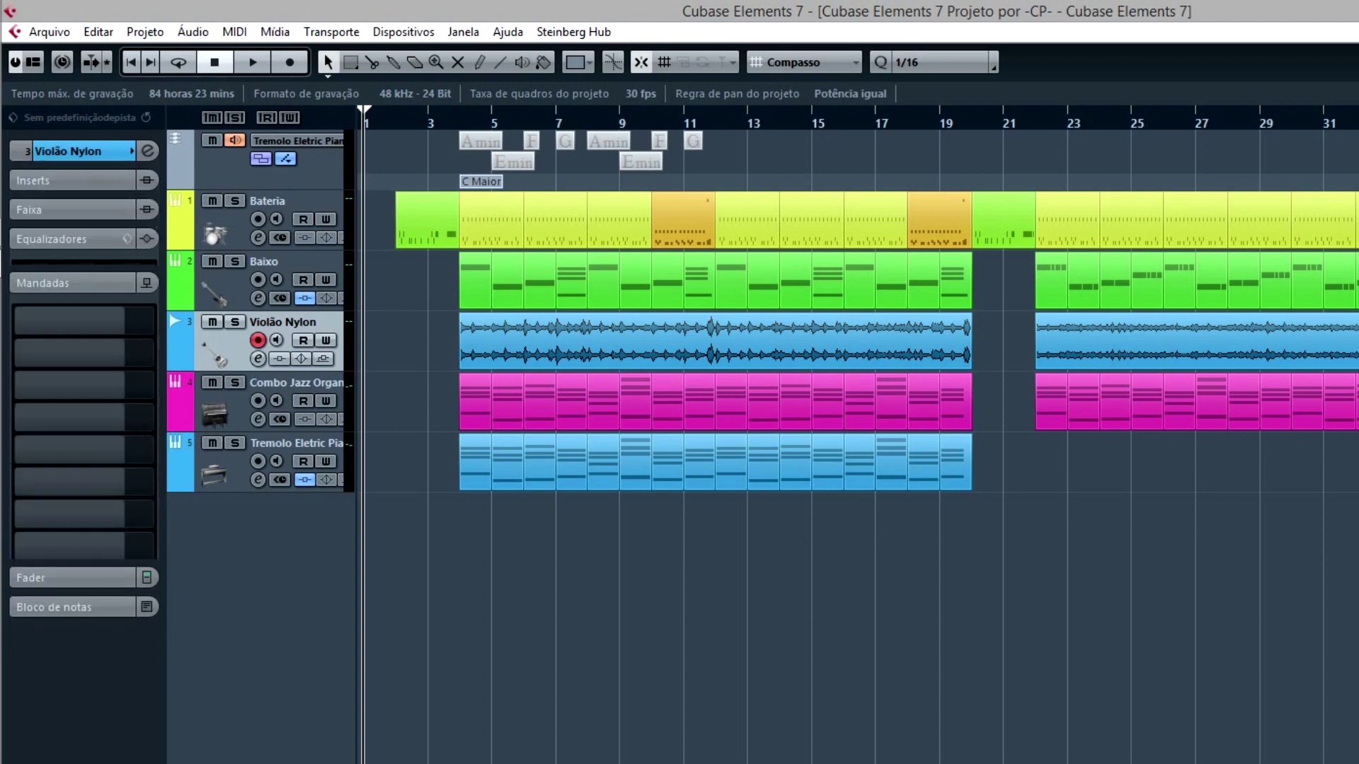
key("ctrl+alt+o")
key("ctrl+alt+o")
key("ctrl+alt+o")
key("ctrl+alt+o")
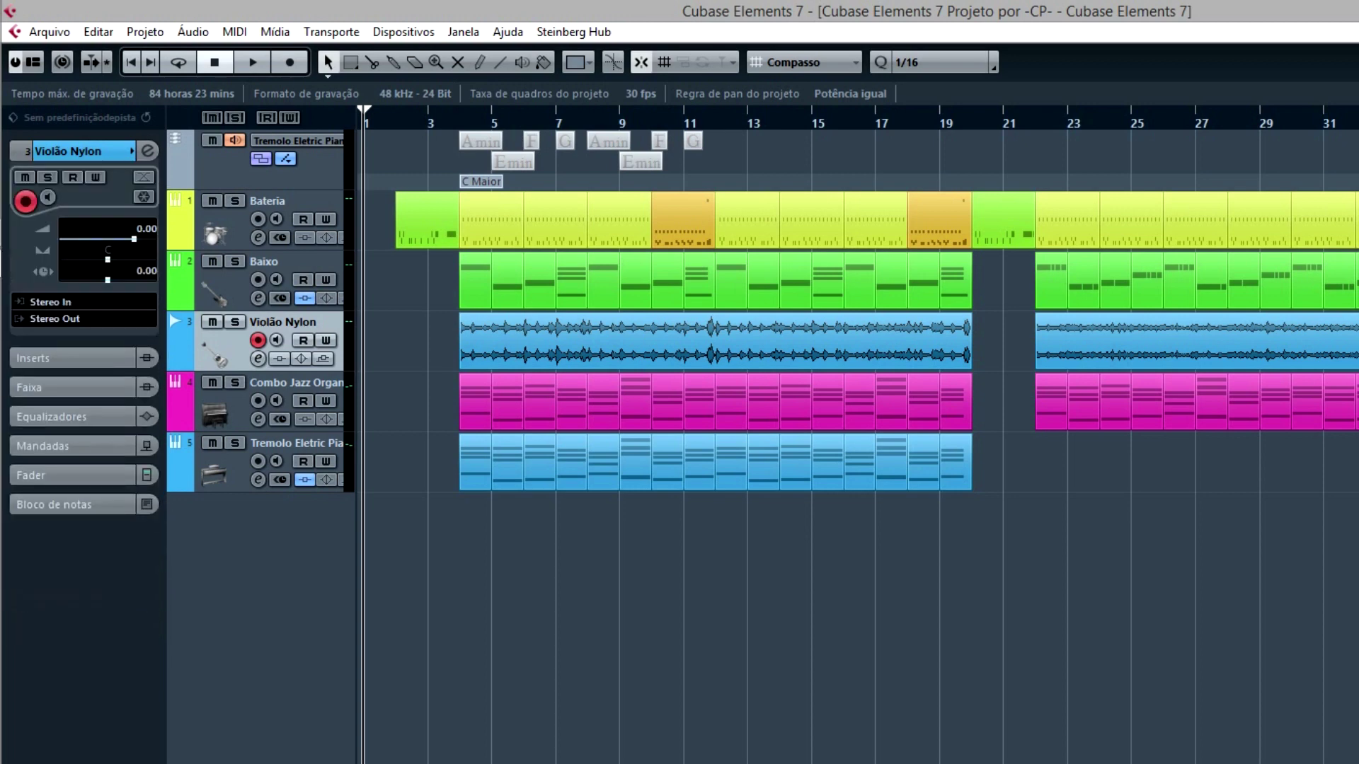
- Step through the Inserts, Faixa, Equalizadores, Mandadas, Fader and Bloco de notas sections of the Violão Nylon Inspector
key("ctrl+alt+o")
key("ctrl+alt+o")
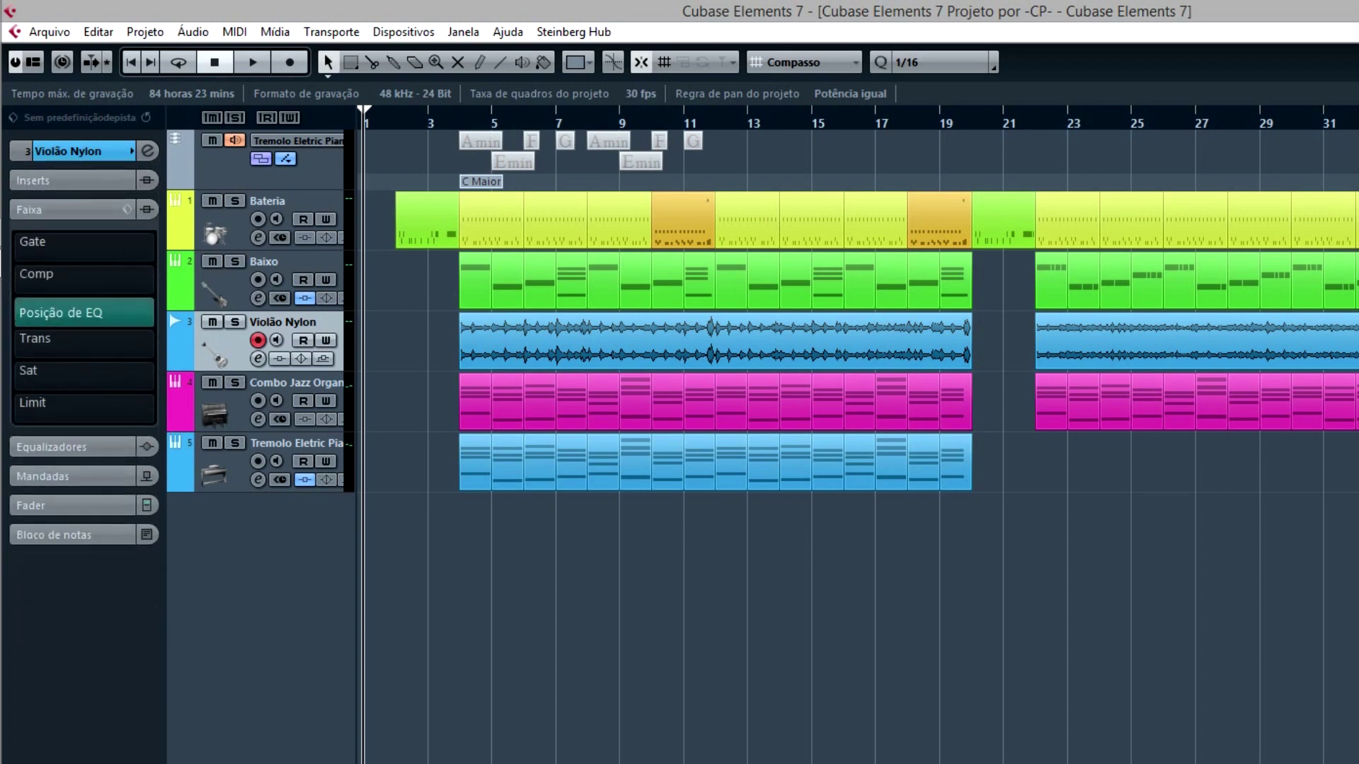
key("ctrl+alt+o")
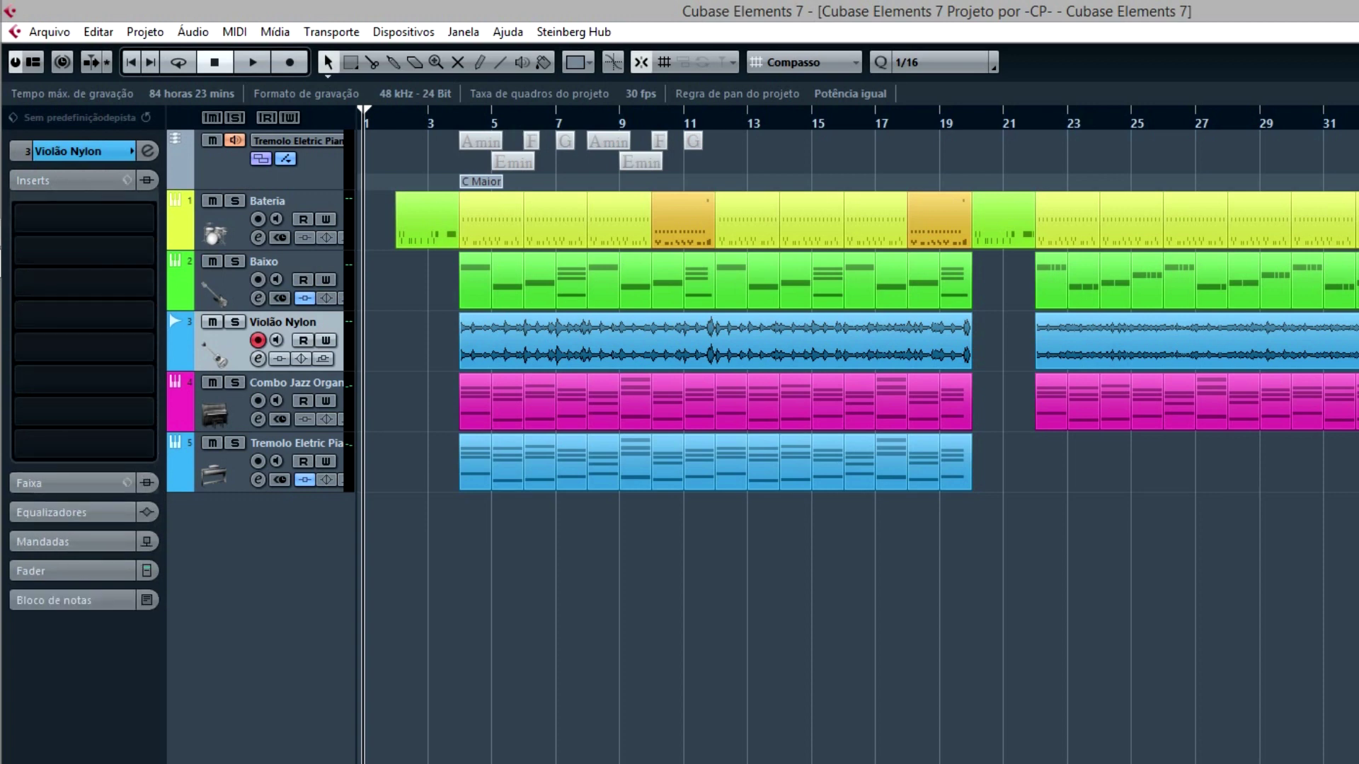
key("ctrl+alt+o")
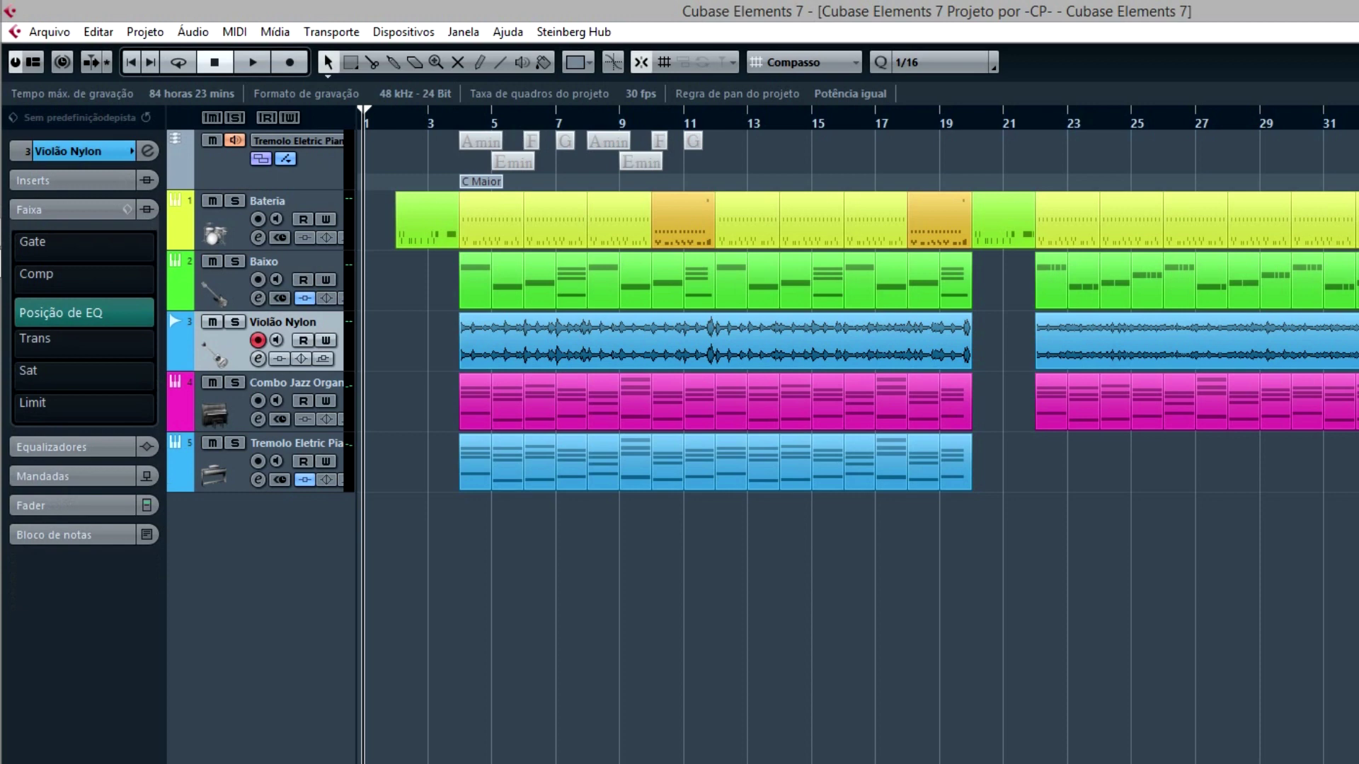
key("ctrl+alt+o")
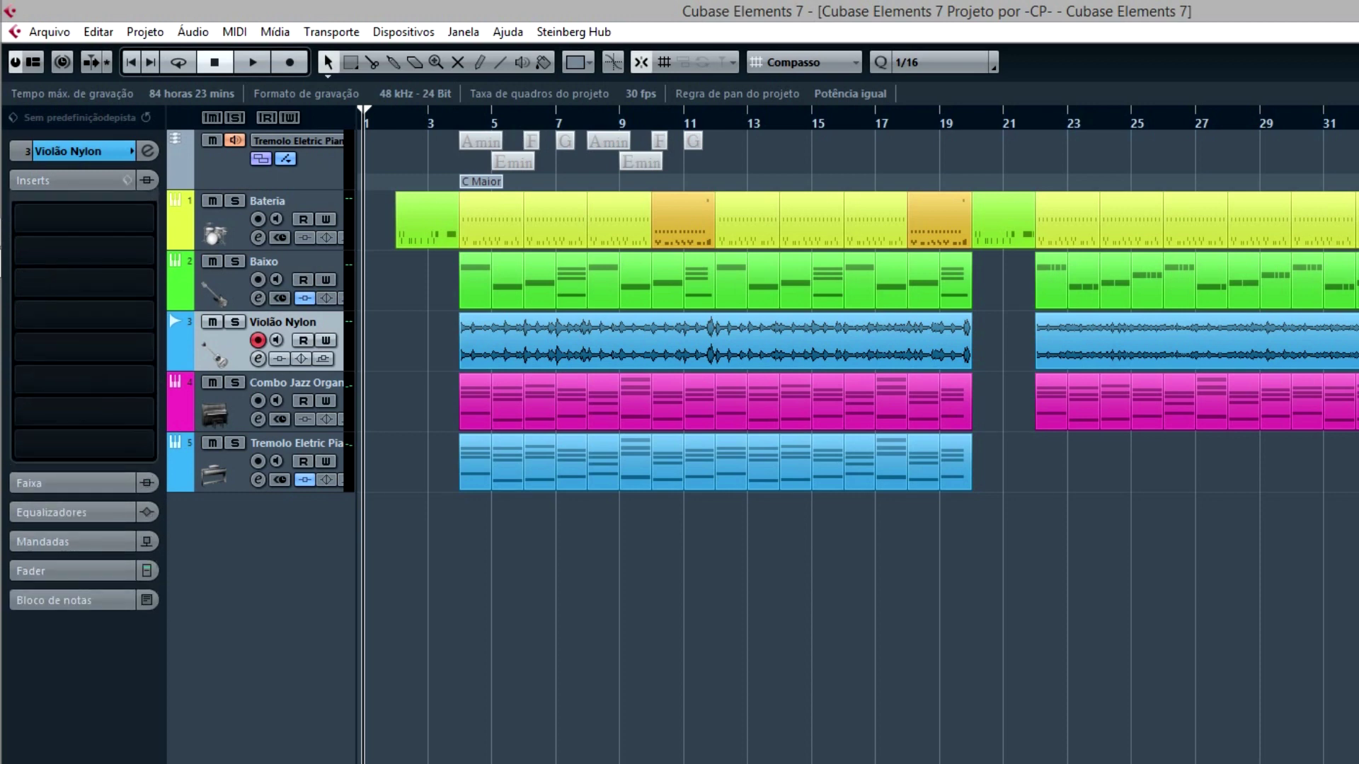
key("ctrl+alt+o")
key("ctrl+alt+o")
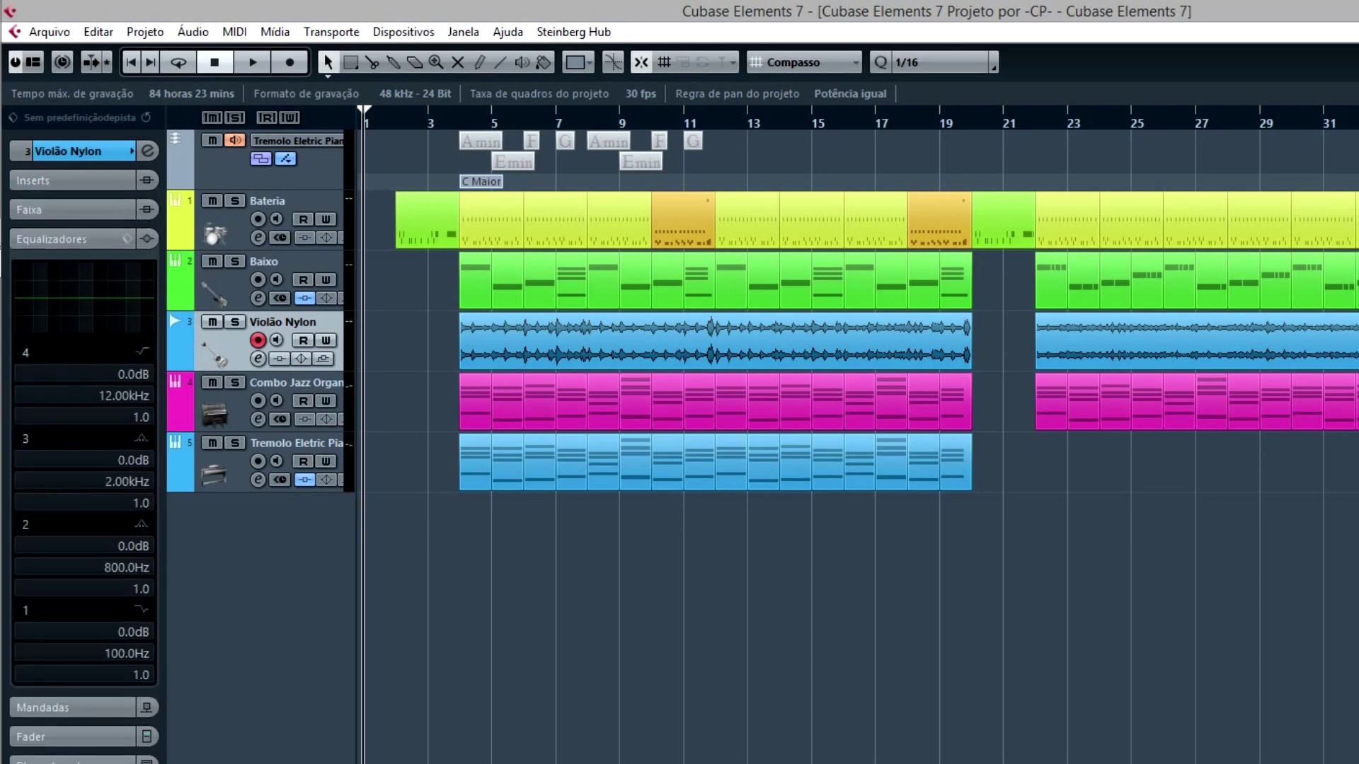
key("ctrl+alt+o")
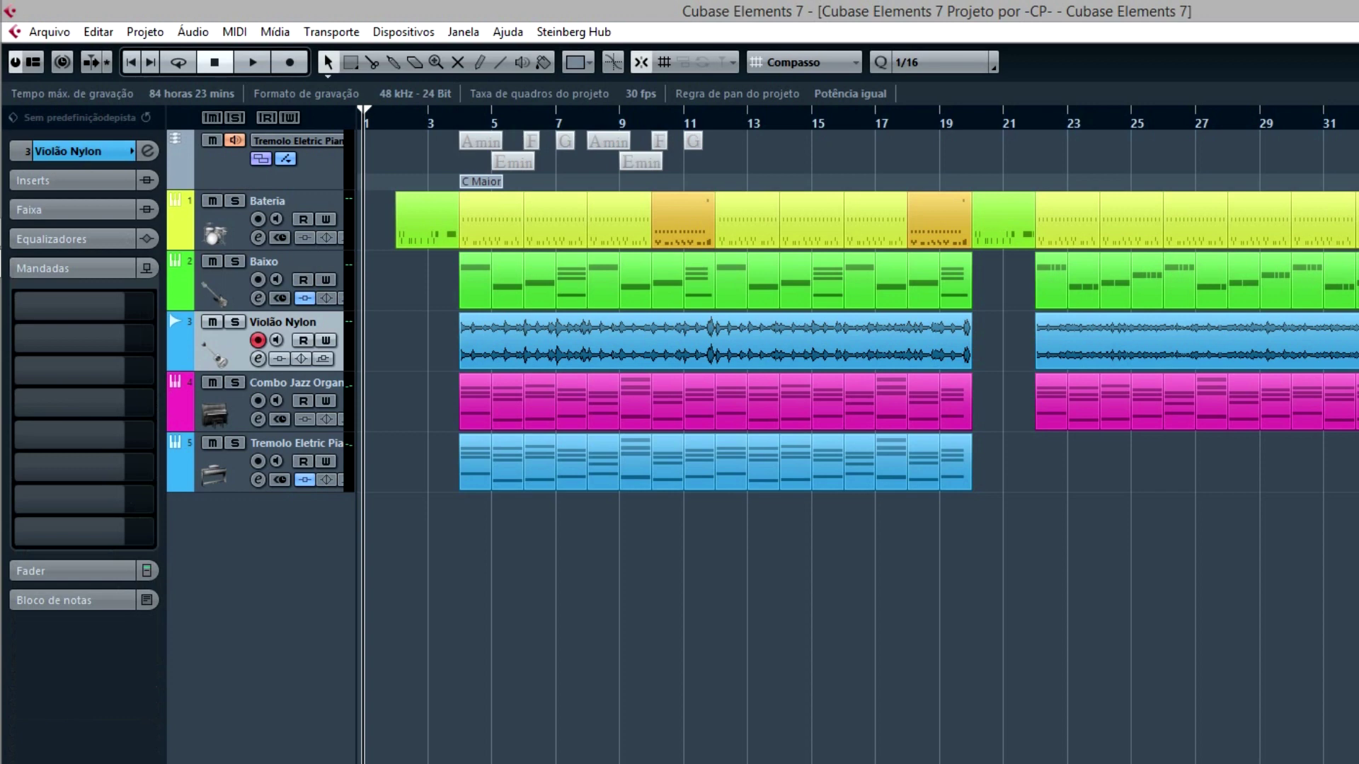
key("ctrl+alt+o")
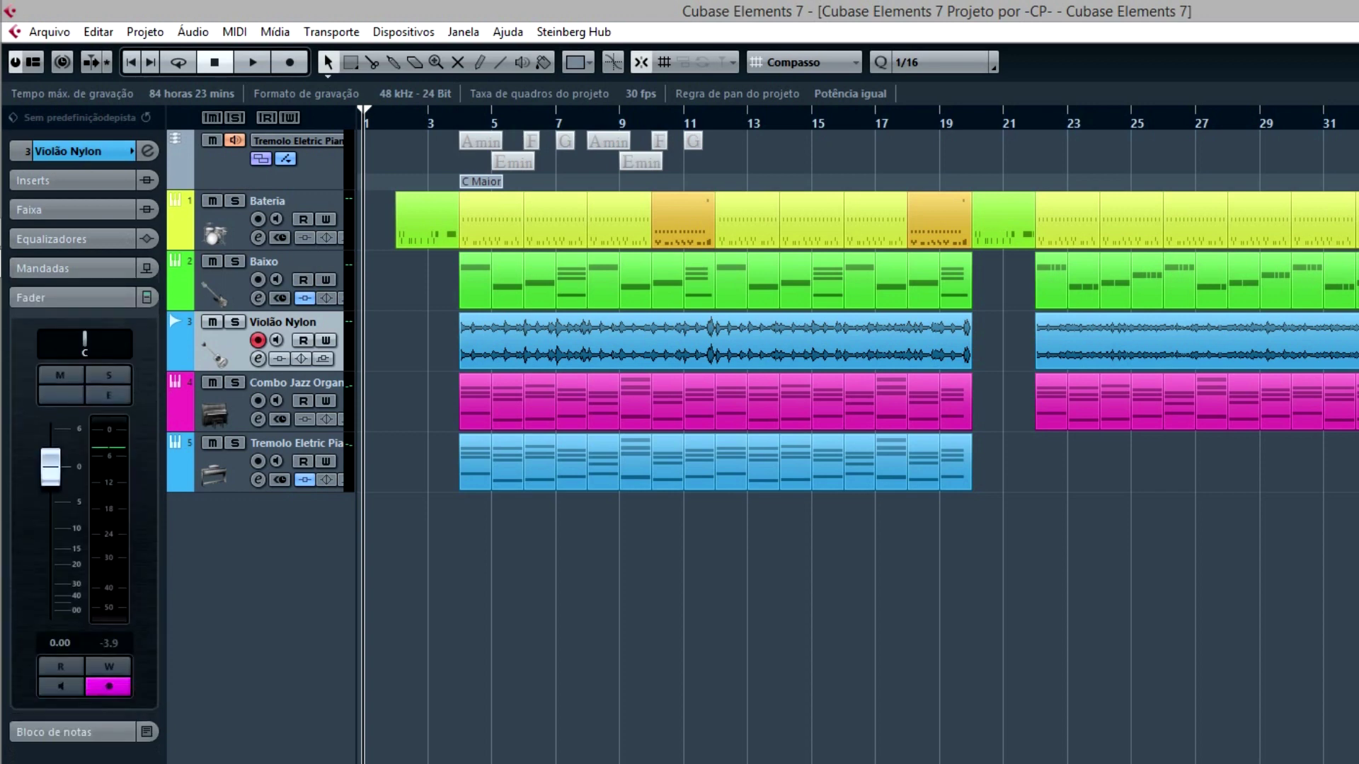
key("ctrl+alt+o")
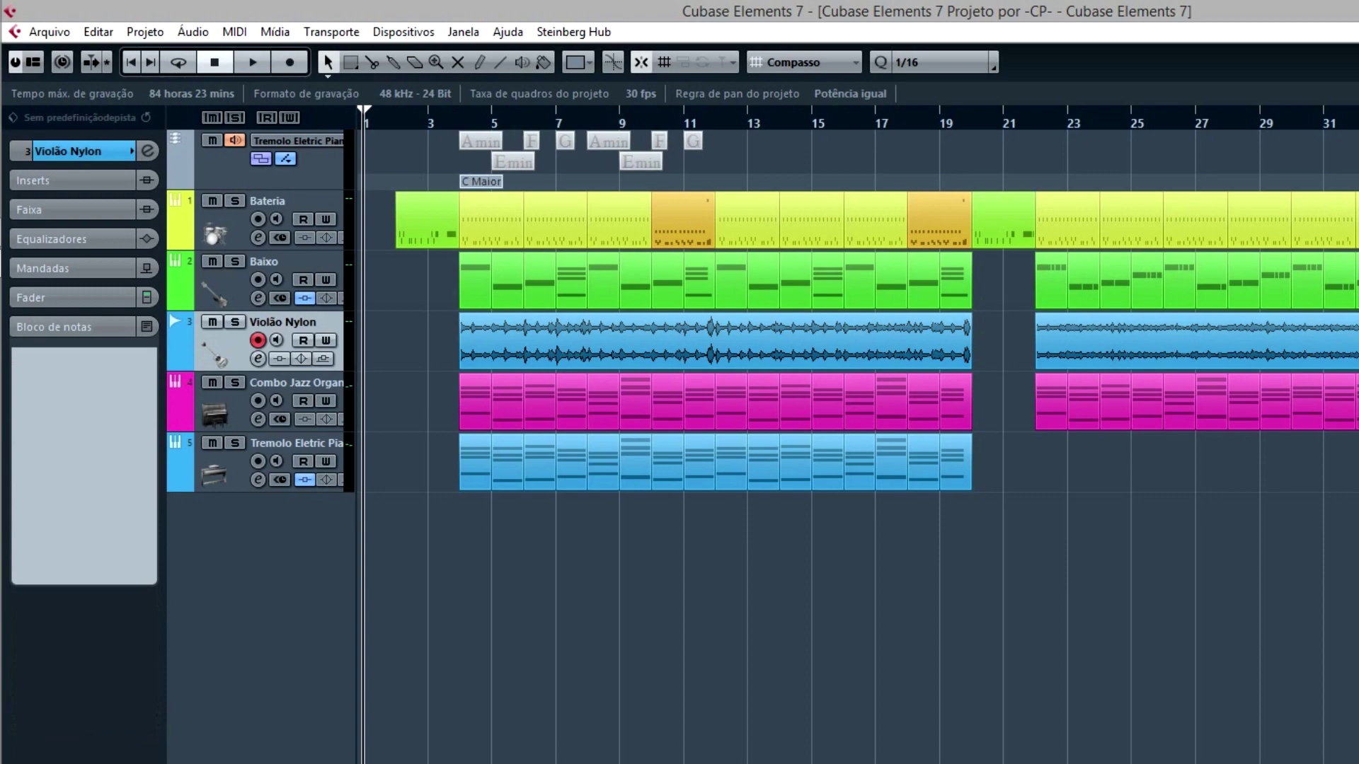
- Open the Fader, Equalizadores, Faixa and Inserts Inspector sections directly, finishing on the basic settings of the Violão Nylon track
left_click(71, 298)
left_click(71, 239)
left_click(71, 211)
left_click(70, 180)
left_click(70, 151)
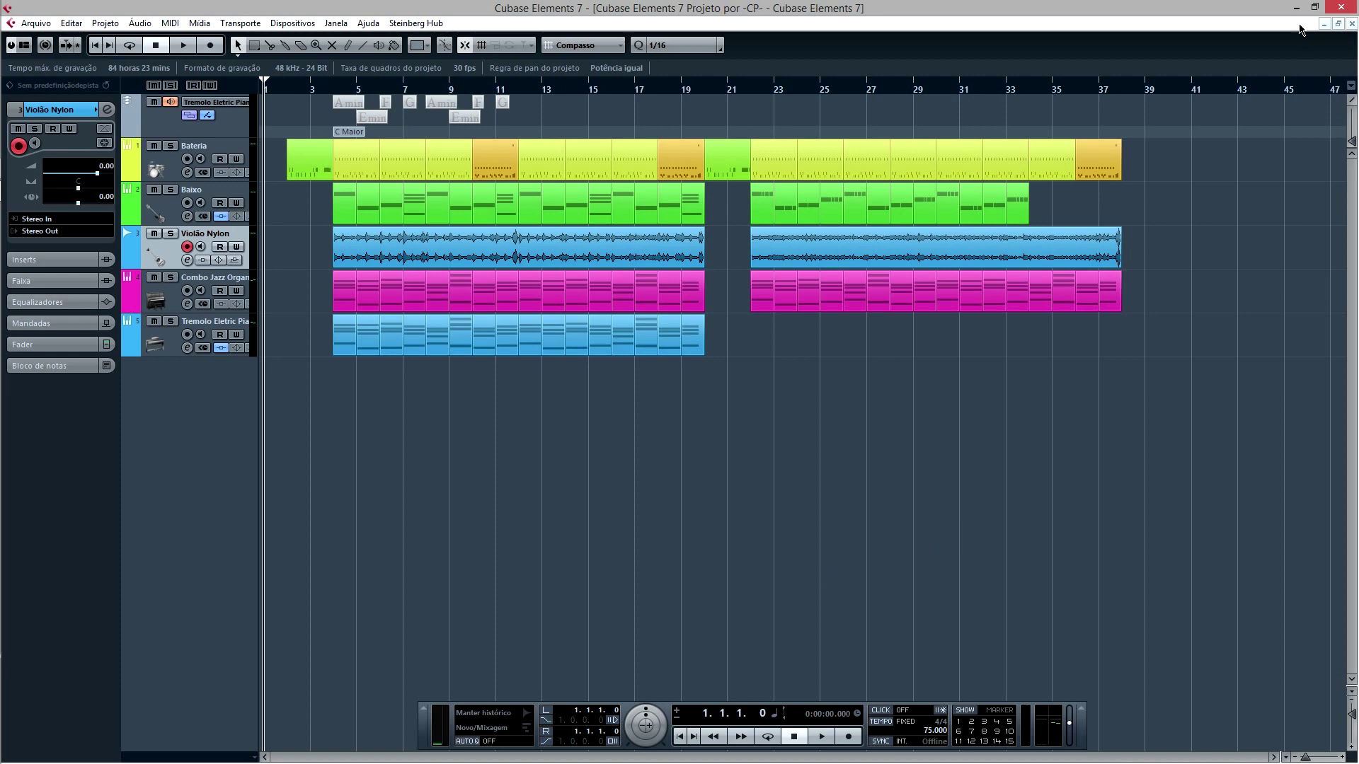
- Get Cubase out of the way and show the icons on the Windows desktop
left_click(1314, 7)
right_click(886, 145)
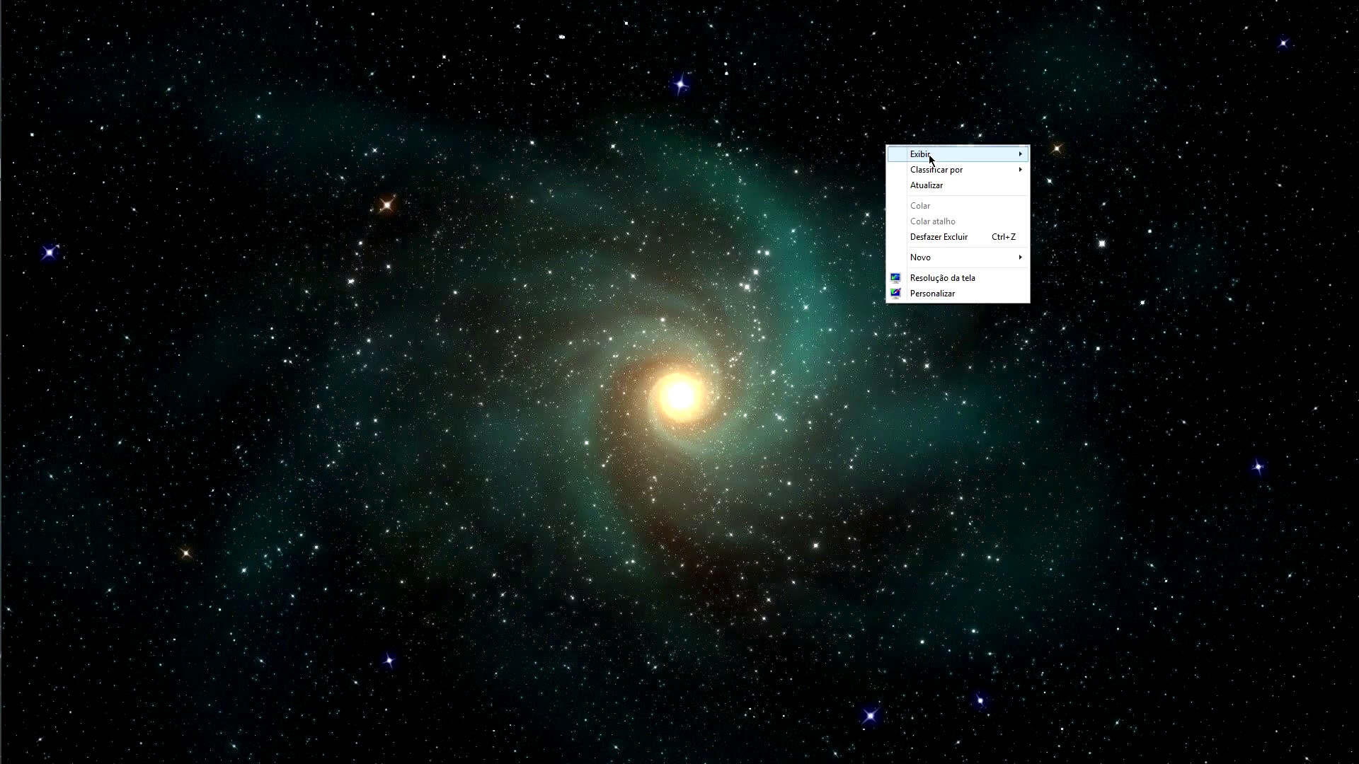
mouse_move(964, 160)
left_click(1121, 242)
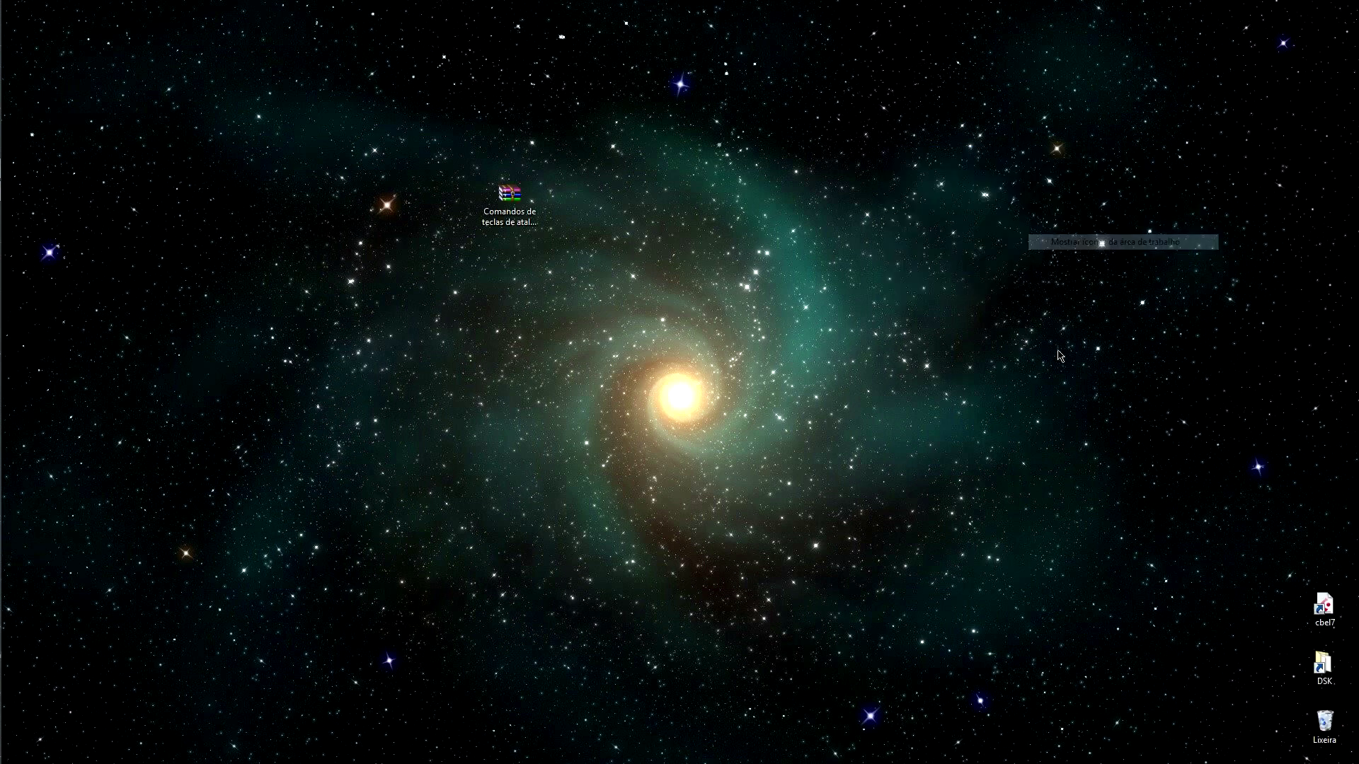
left_click(527, 236)
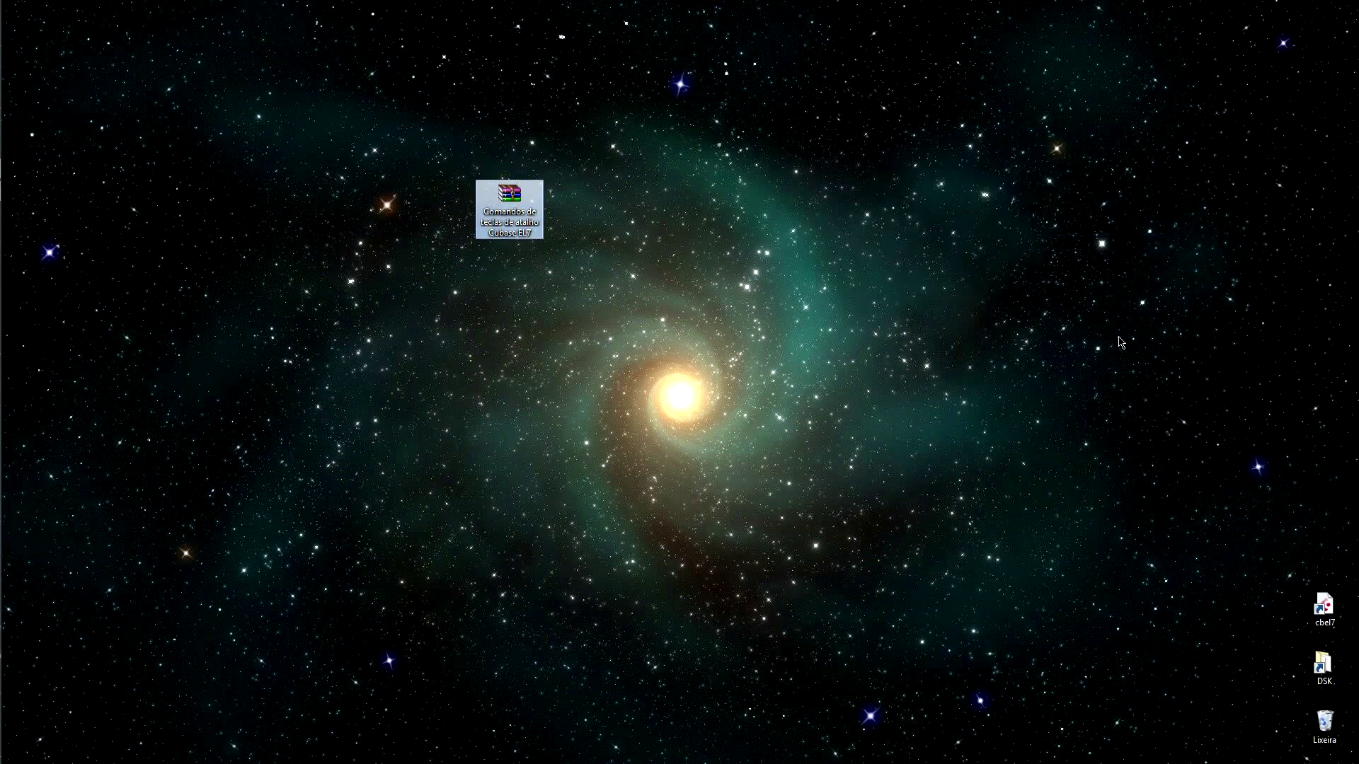
left_click_drag(637, 122, 421, 355)
left_click(685, 320)
left_click_drag(610, 164, 444, 341)
left_click(587, 301)
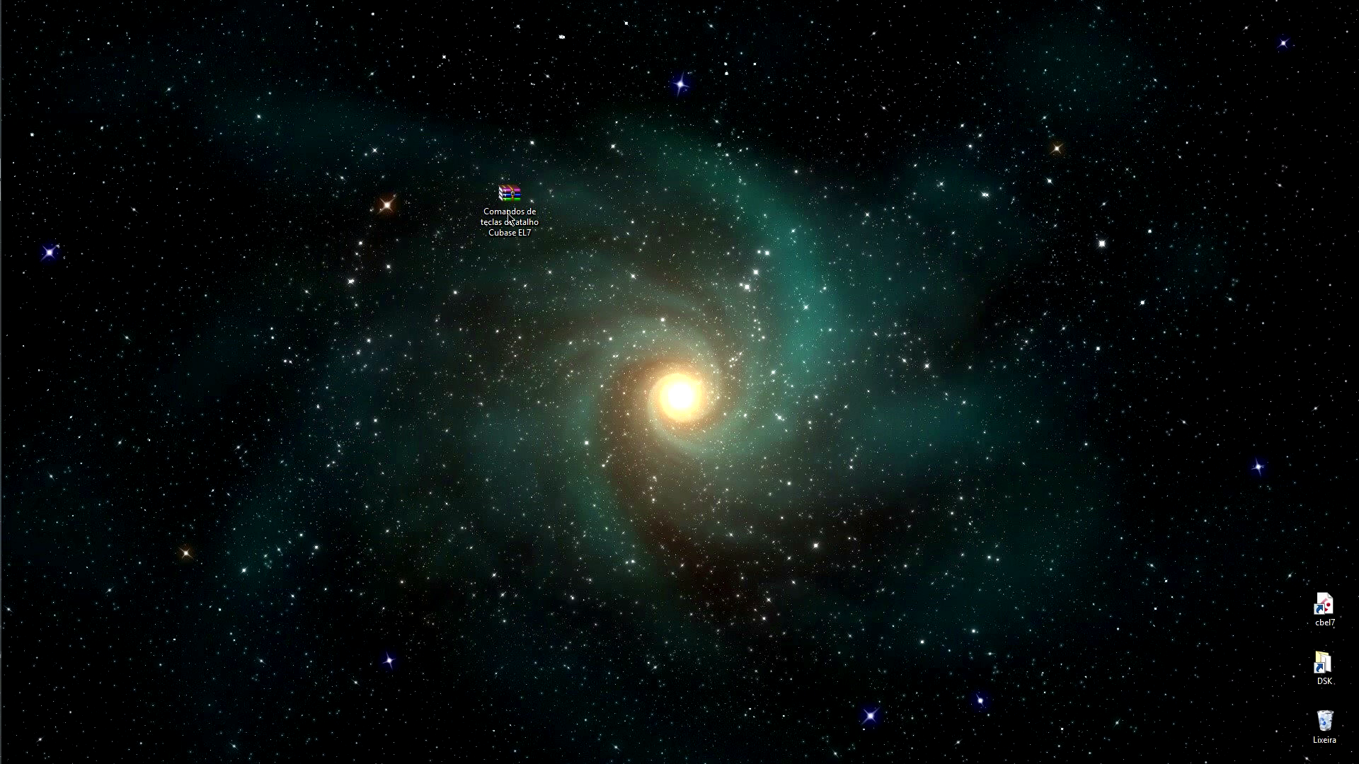
- Open "Descompactar neste diretório.txt" from the desktop archive "Comandos de teclas de atalho Cubase EL7" and highlight AppData in its path
double_click(508, 196)
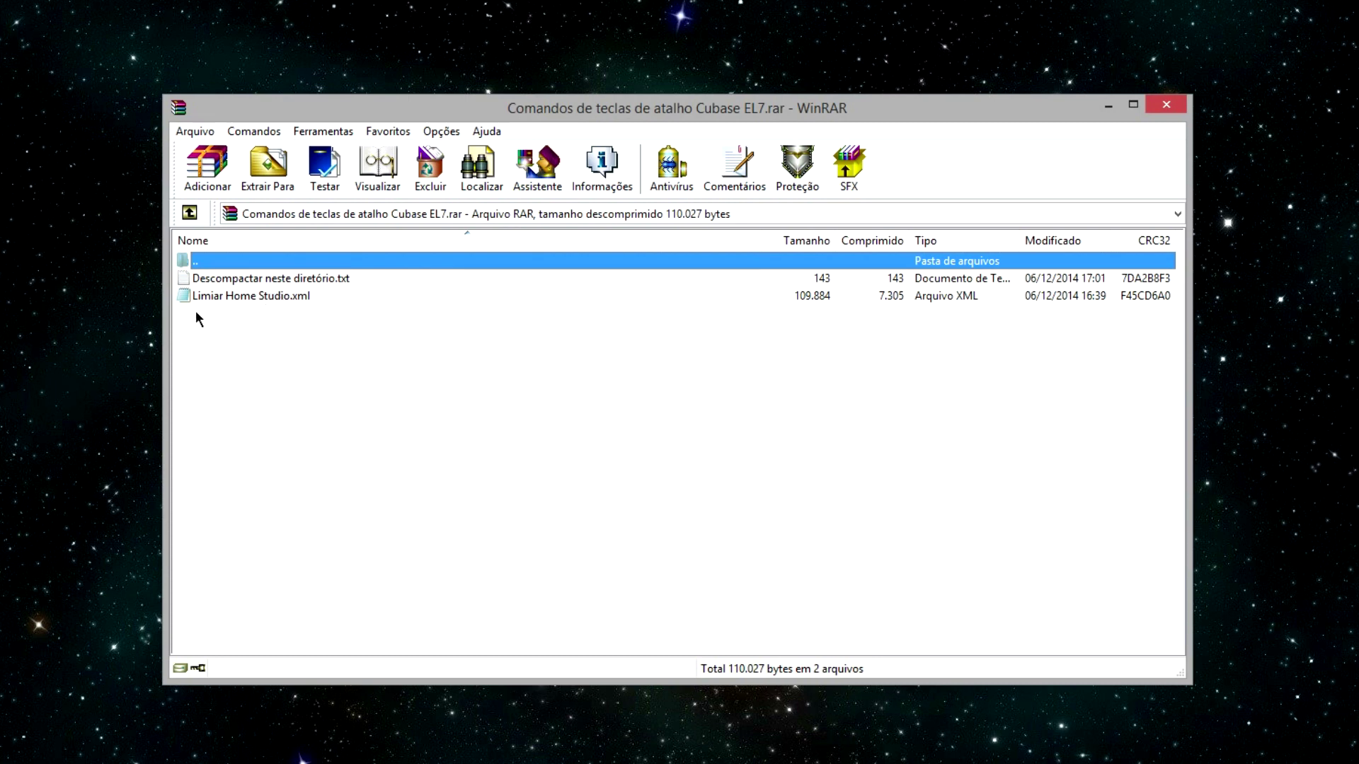
double_click(258, 280)
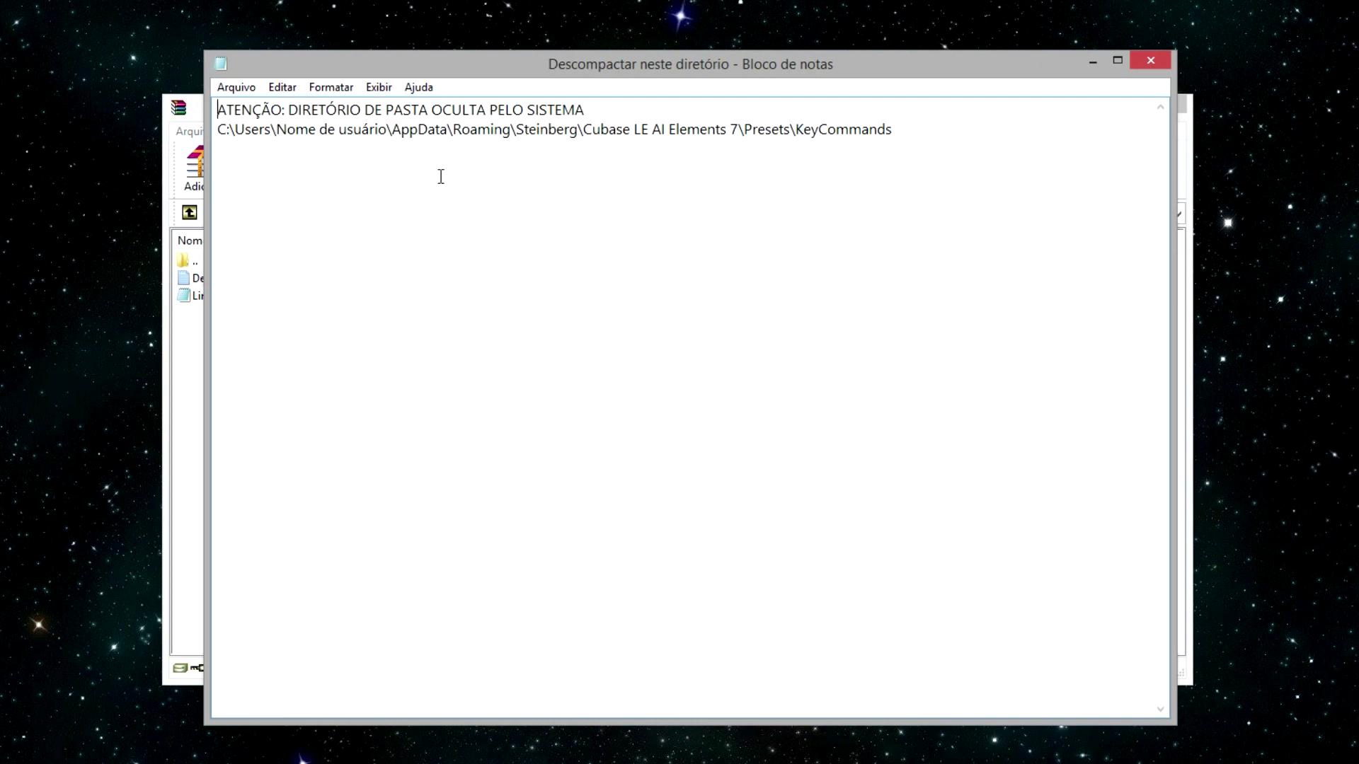
left_click_drag(392, 129, 448, 130)
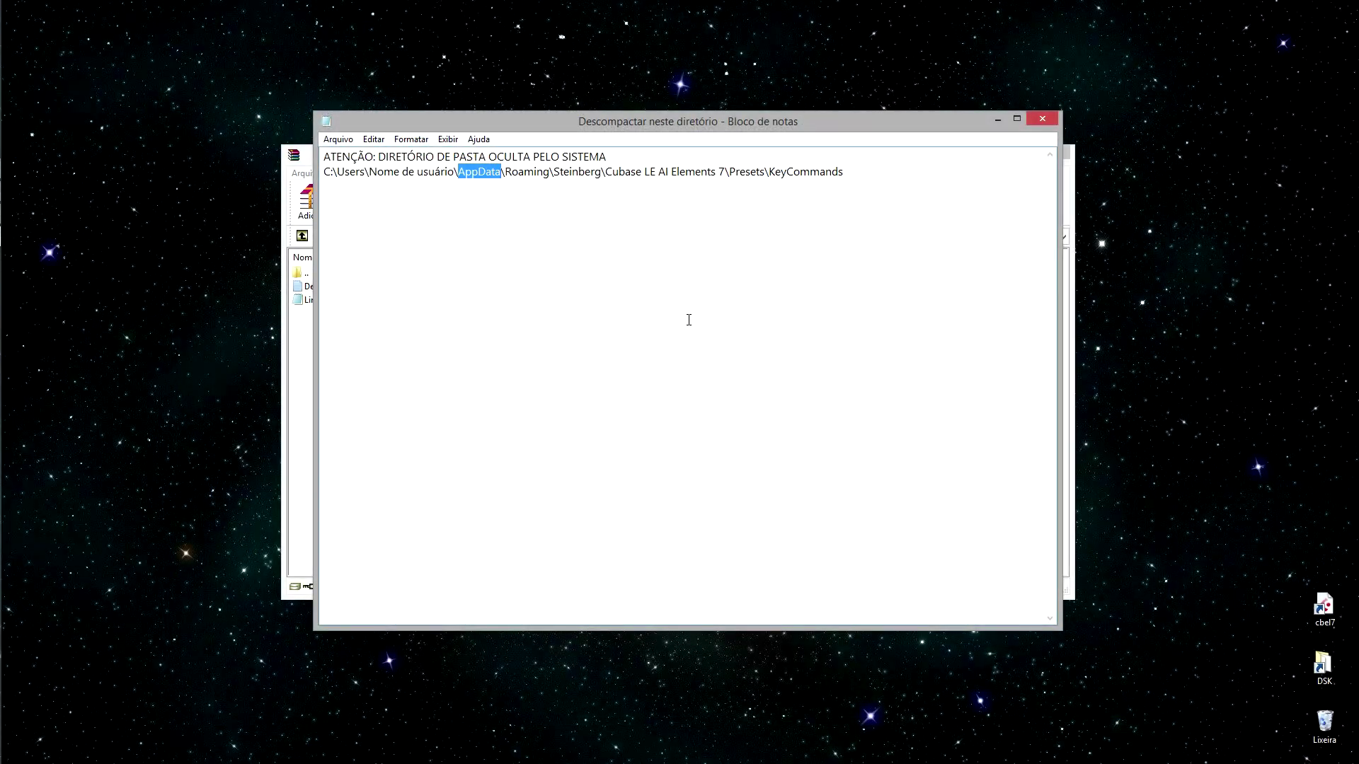
- Switch to File Explorer and browse to the current user's folder inside Usuários on drive C:
key("super+e")
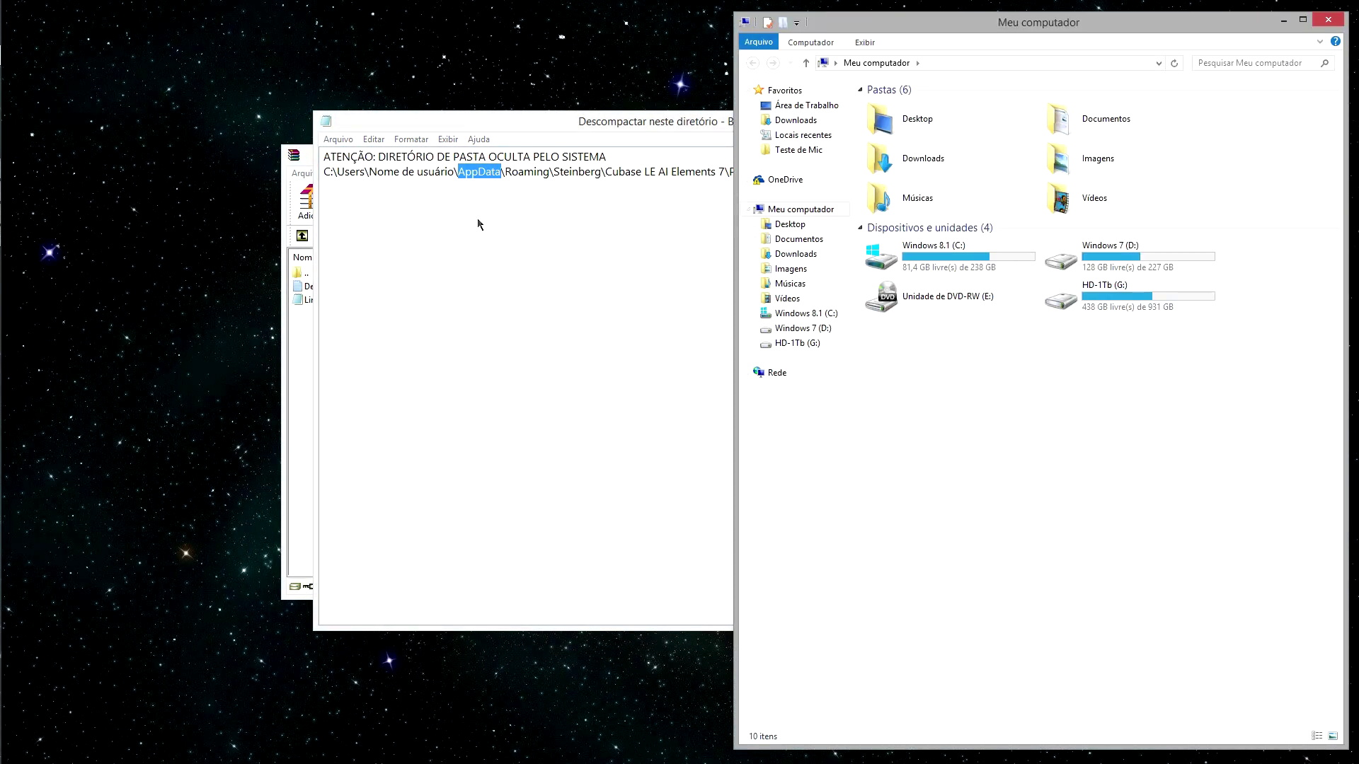
left_click(804, 316)
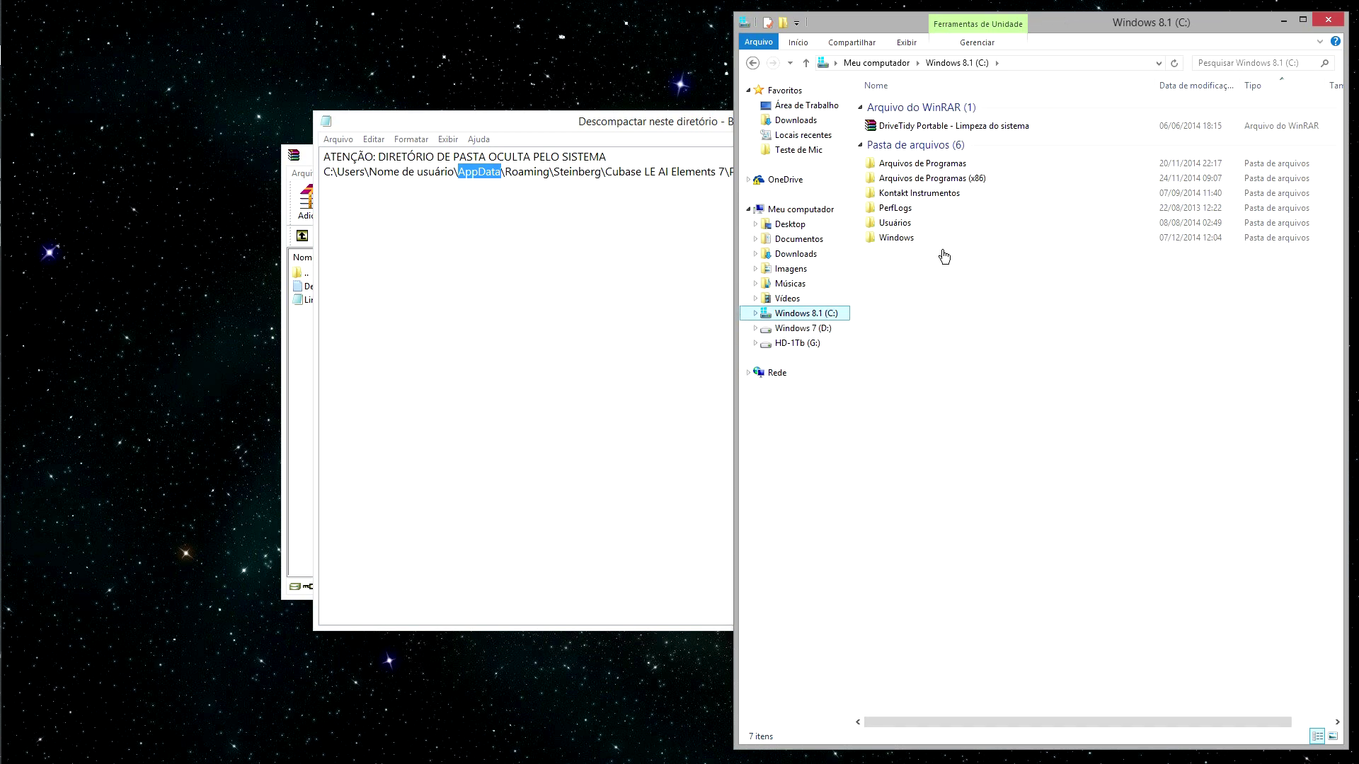
left_click(899, 224)
double_click(900, 228)
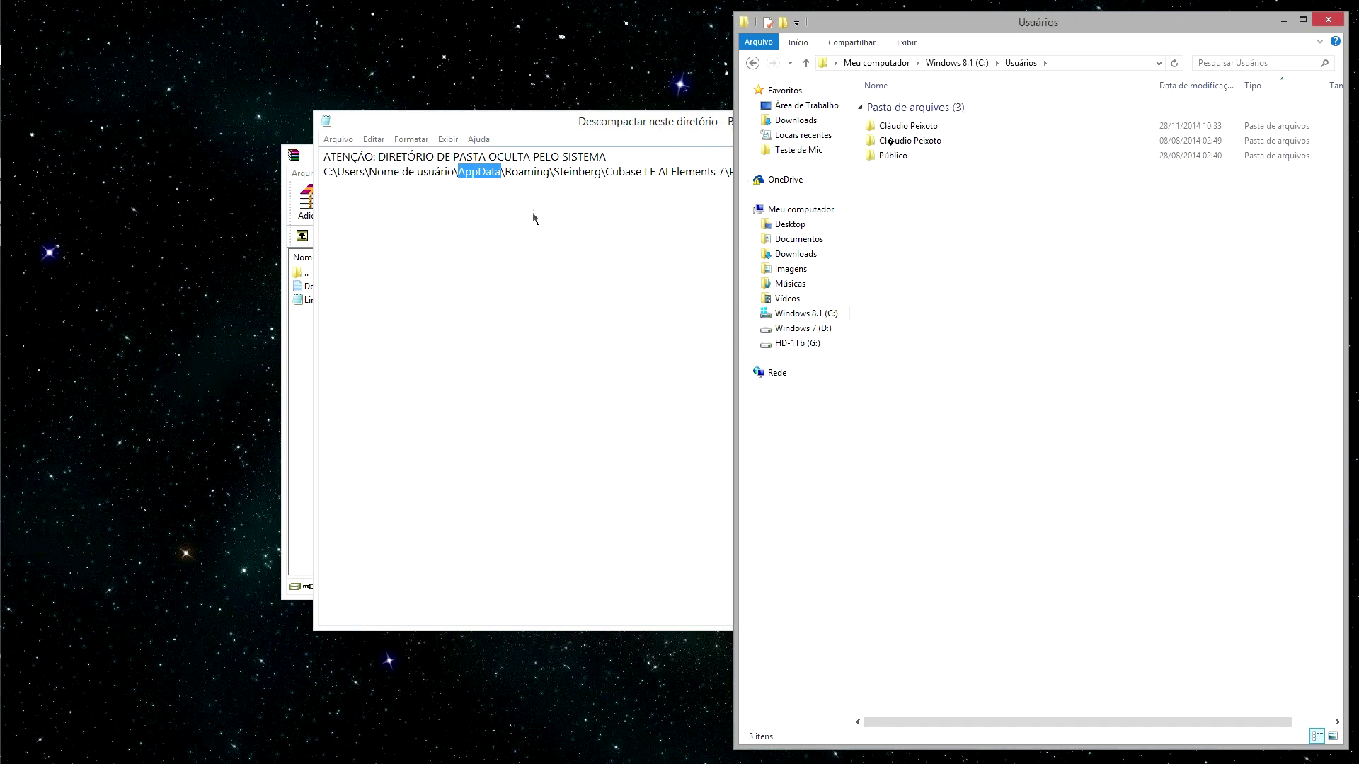
double_click(909, 126)
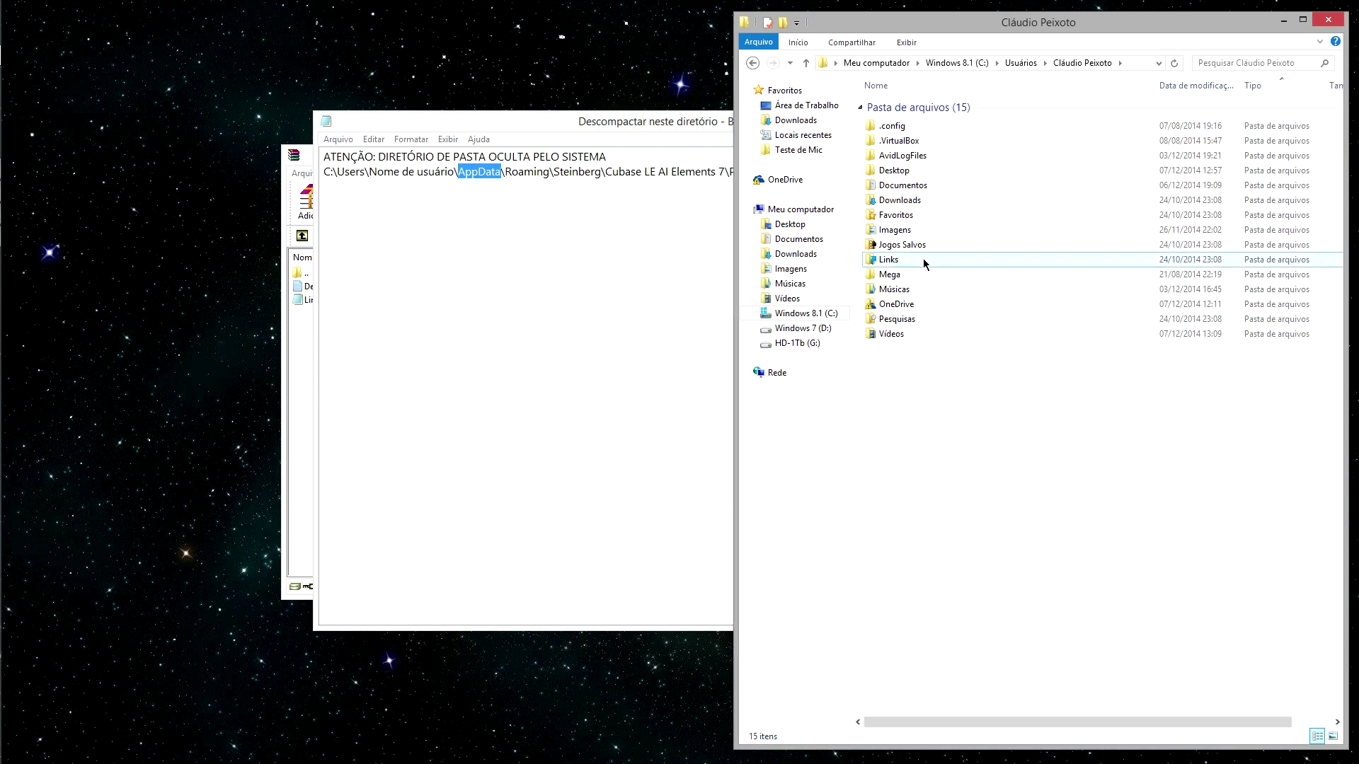
- Show hidden items in the user folder and open the AppData folder
left_click(906, 43)
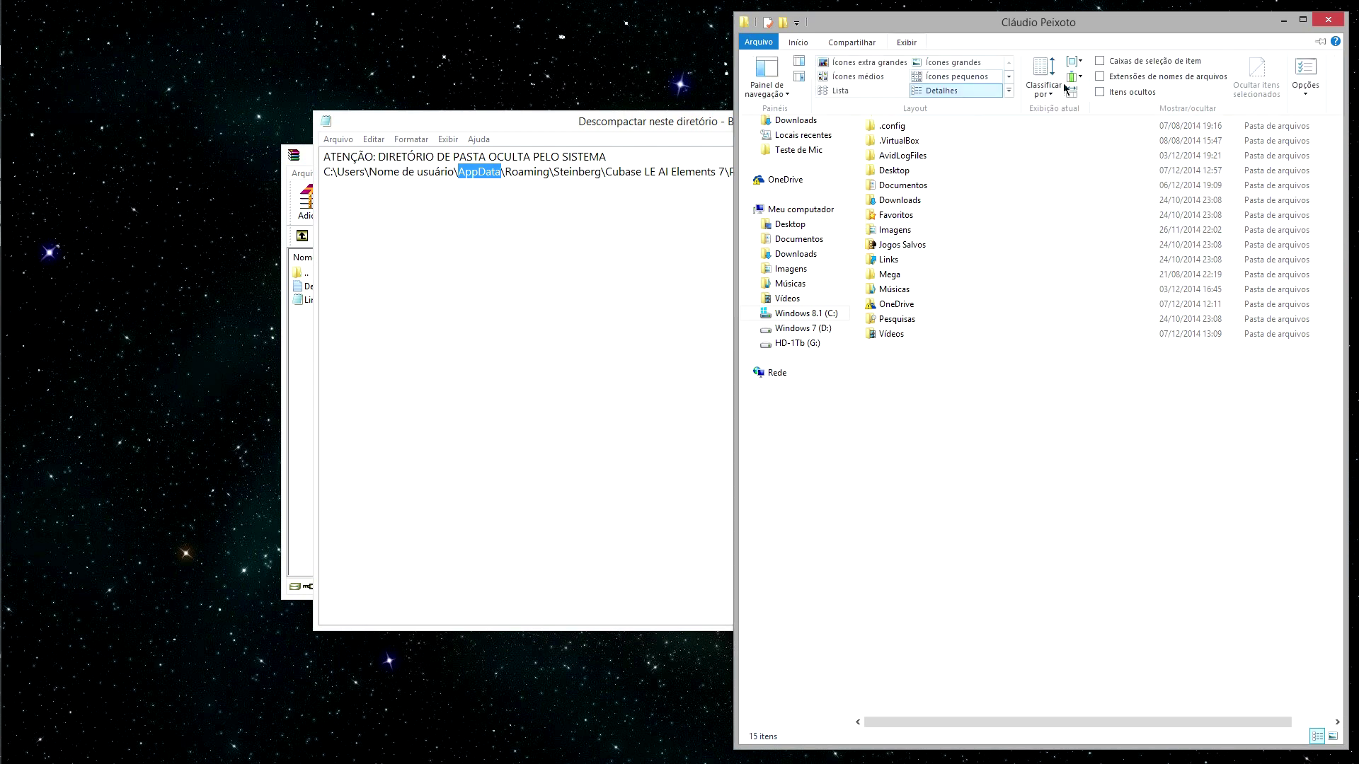
left_click(1132, 95)
left_click(910, 157)
key("Return")
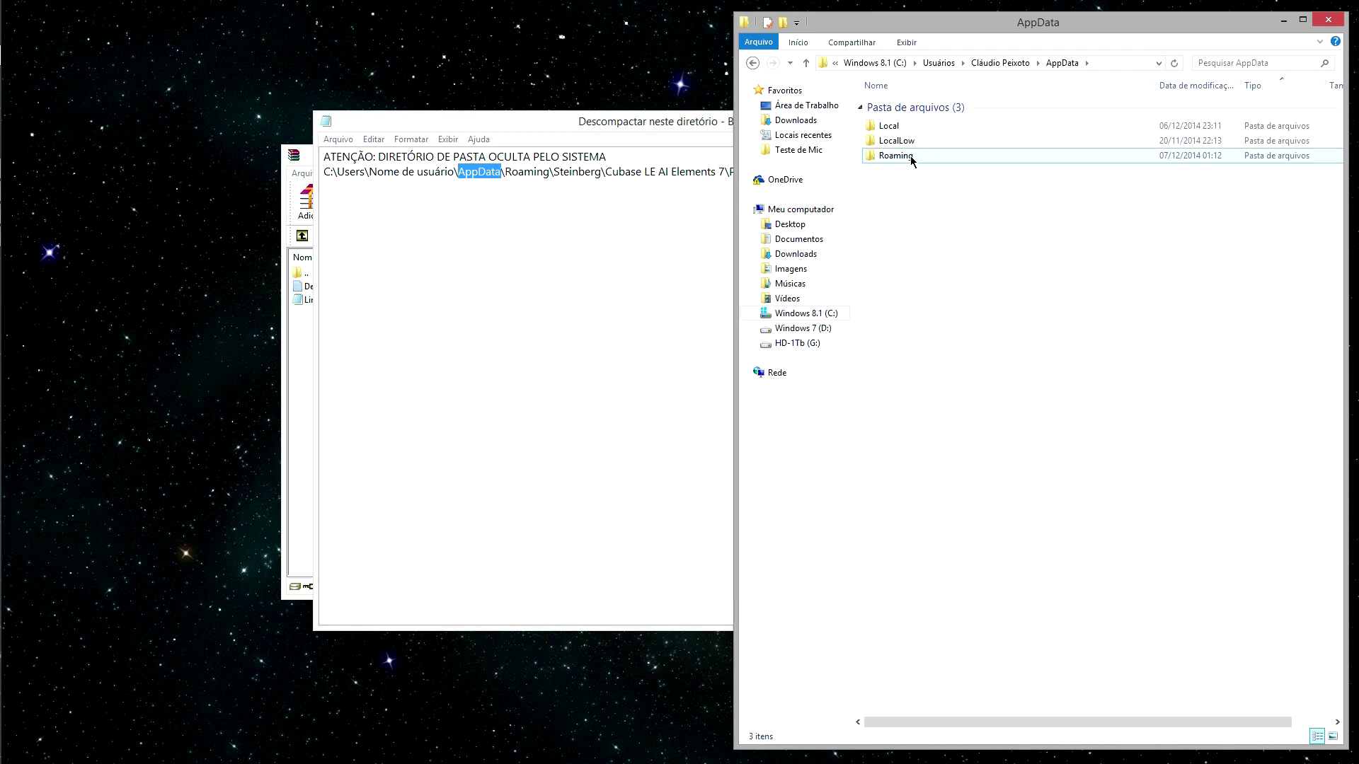
- Browse from AppData through Roaming and Steinberg to the "Cubase LE AI Elements 7" folder
double_click(915, 157)
scroll(968, 374, "down", 5)
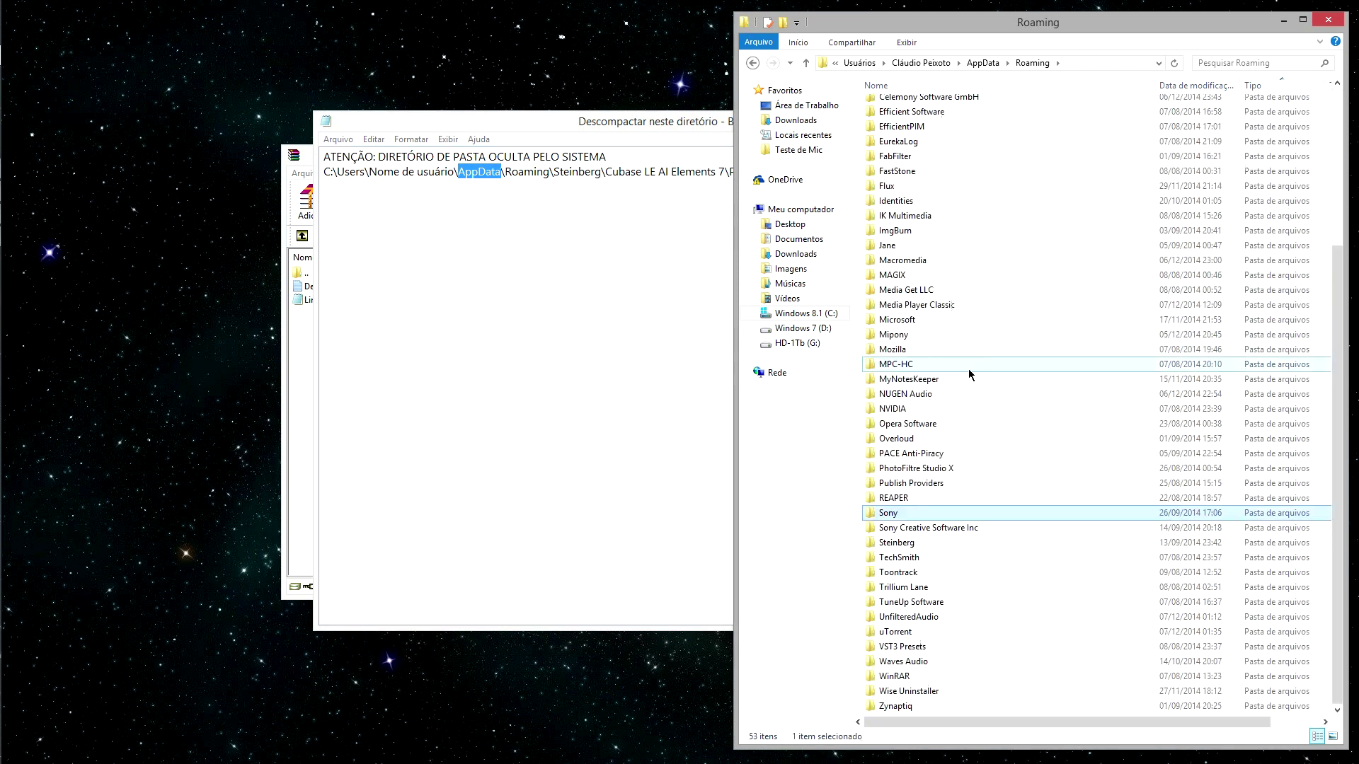
left_click(893, 542)
double_click(893, 543)
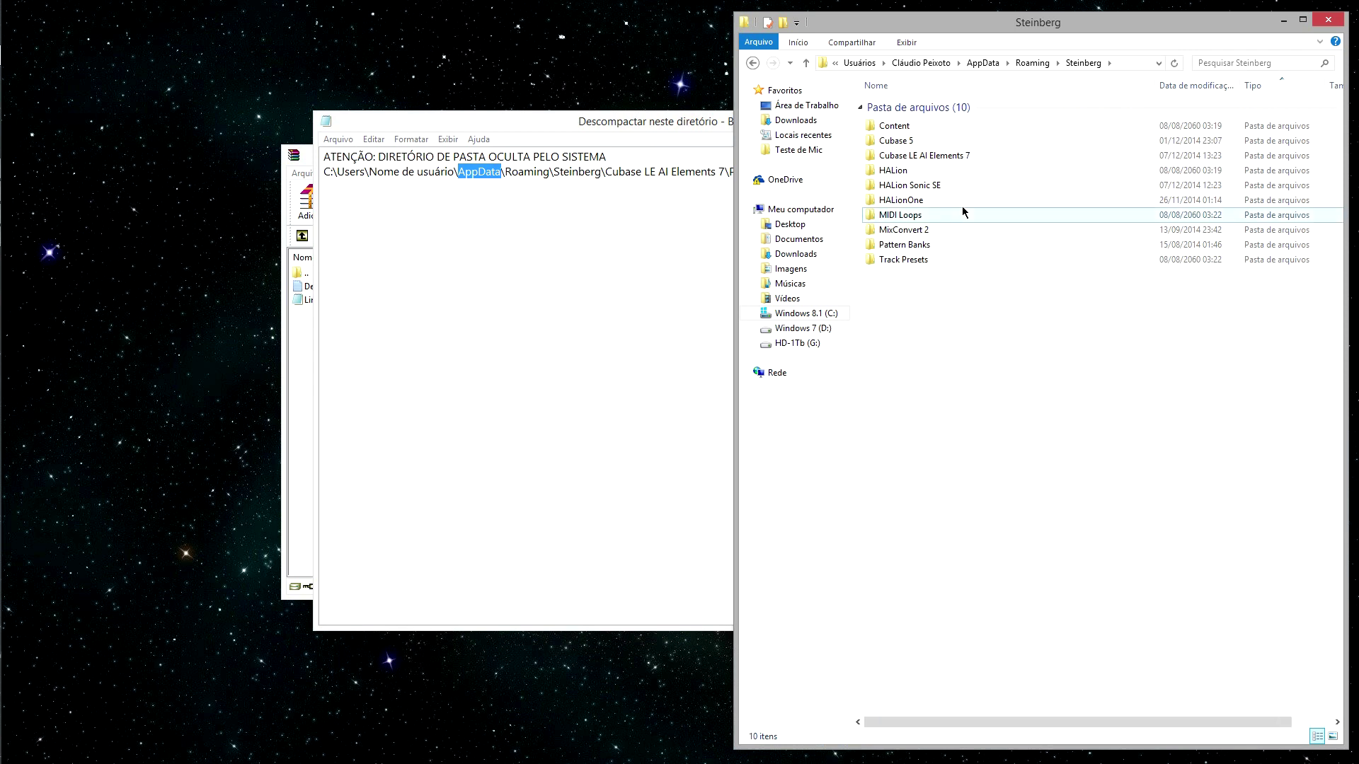
double_click(942, 157)
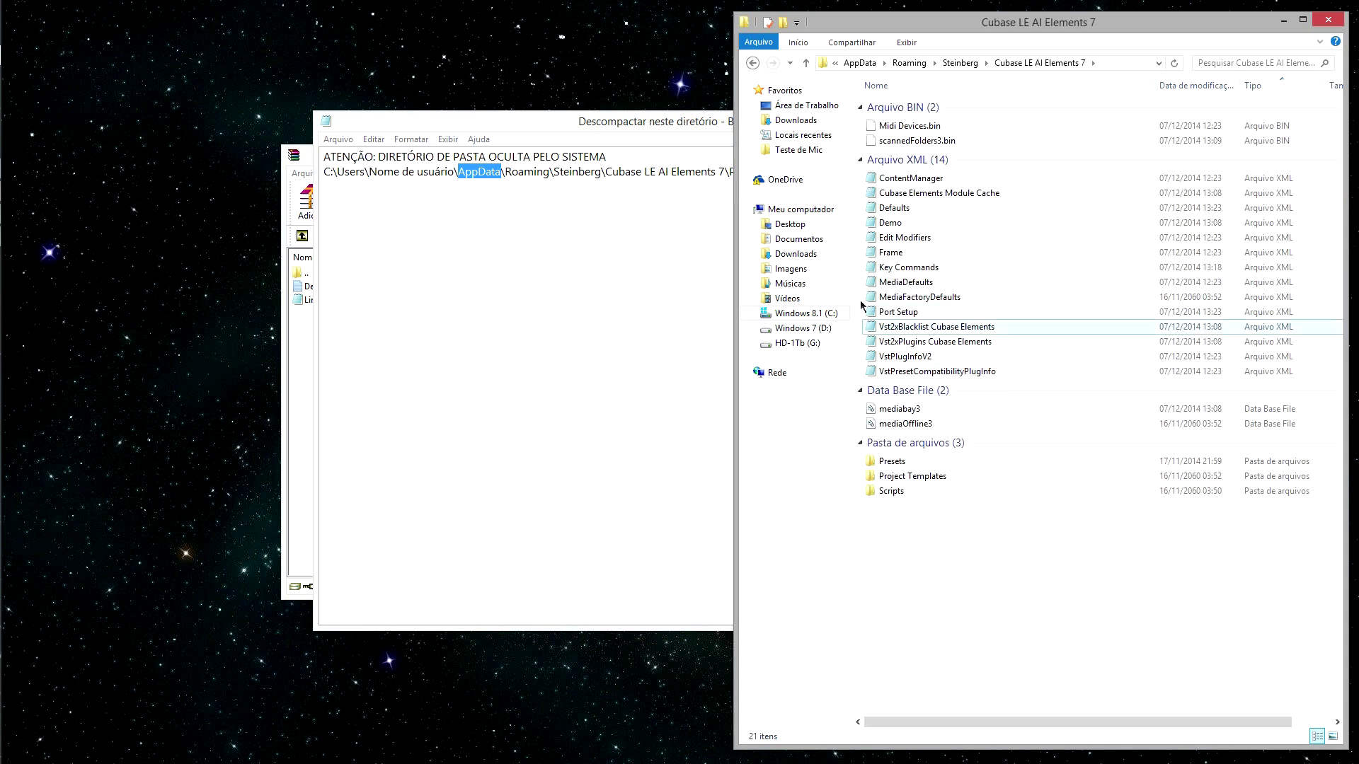
- Check the rest of the target path in the Notepad file and open the Presets folder in File Explorer
left_click(665, 121)
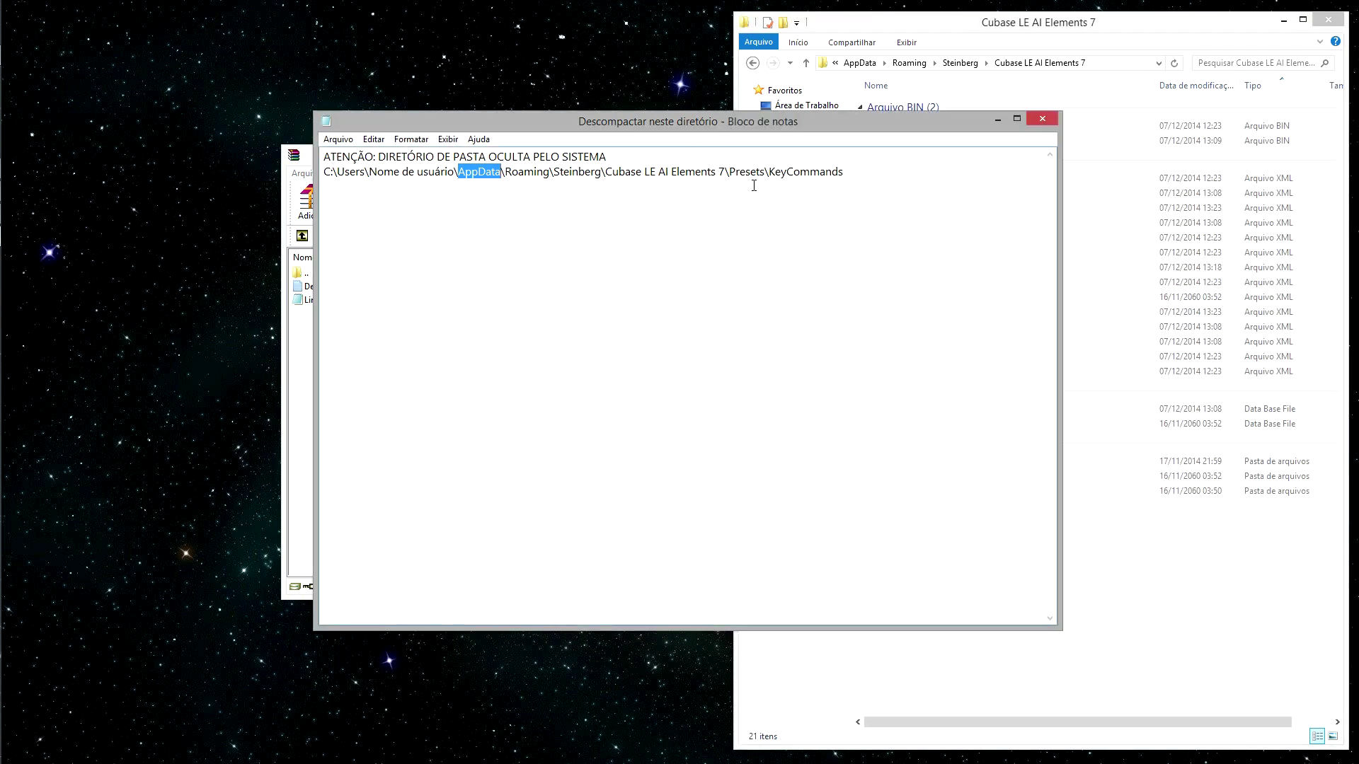
left_click(1147, 28)
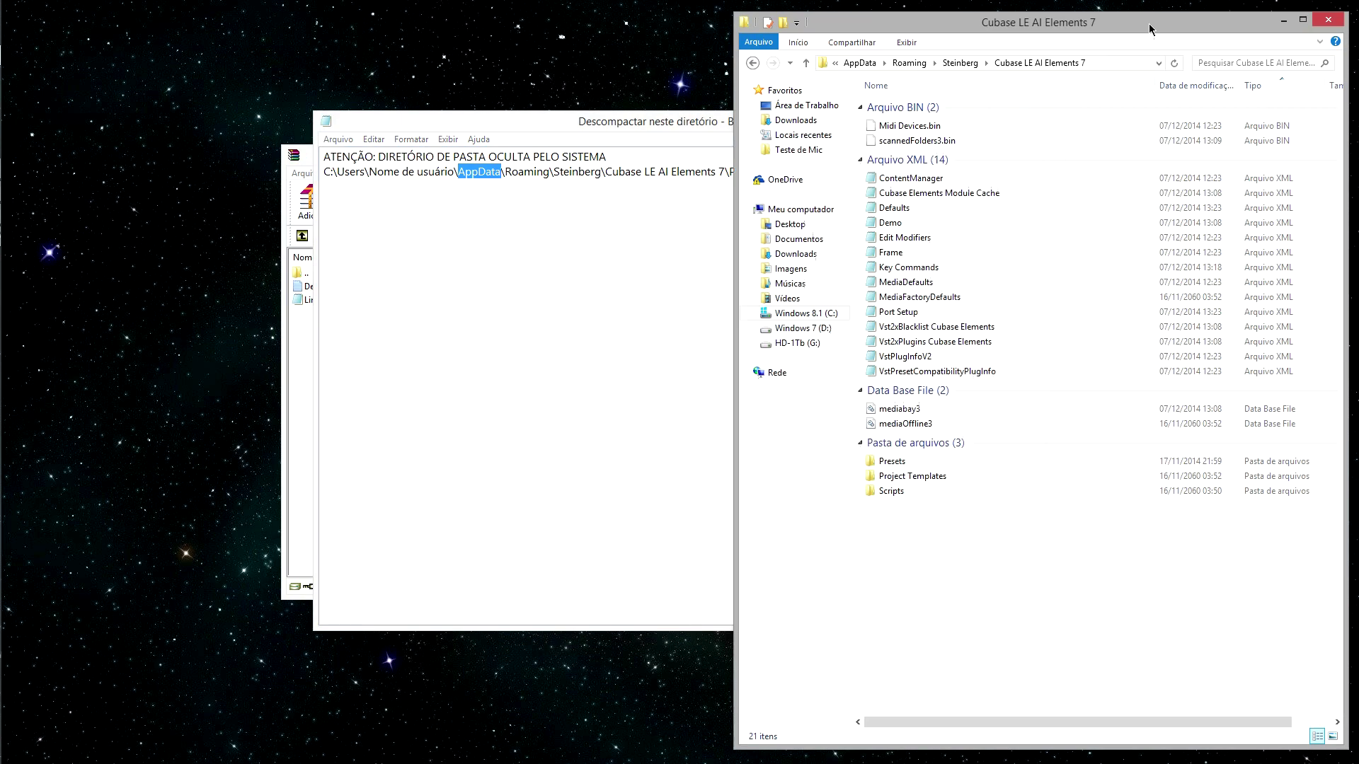
double_click(906, 465)
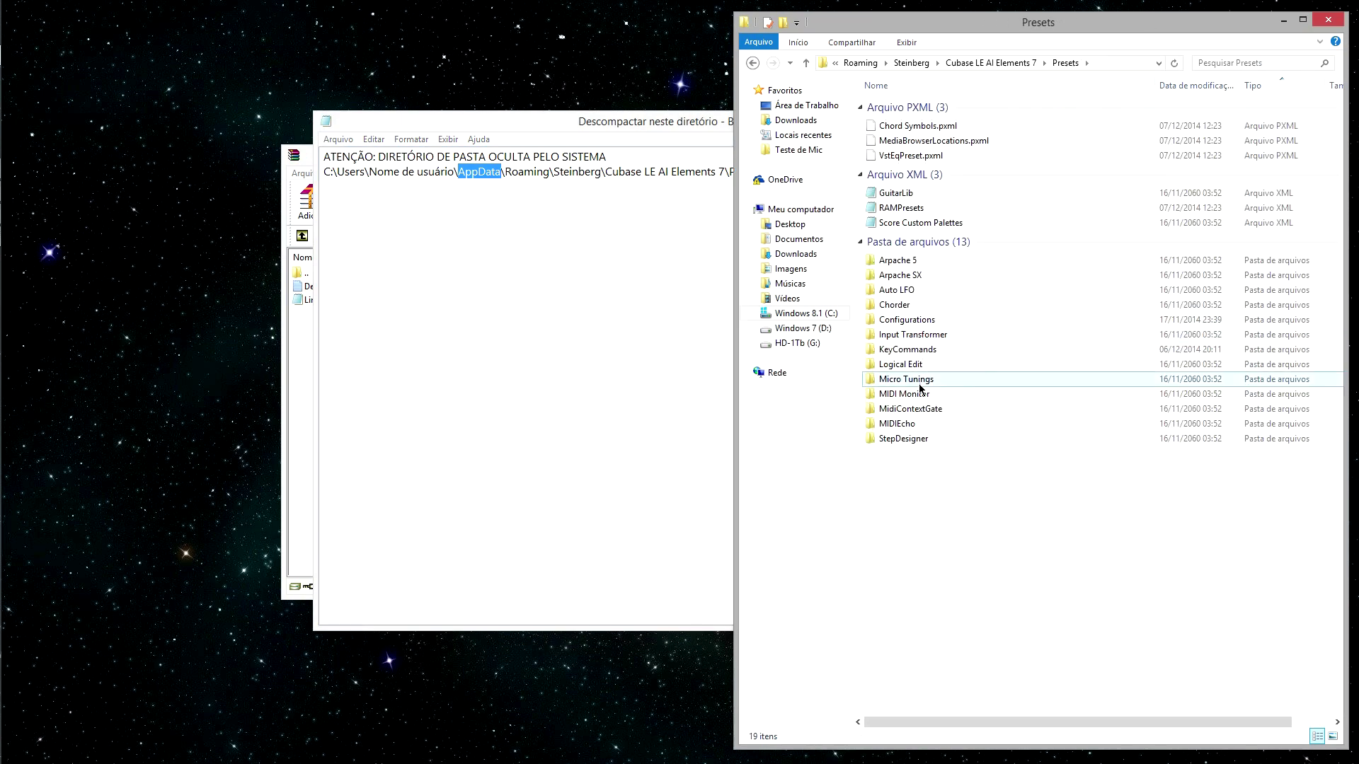
- Locate the "Limiar Home Studio" file in the KeyCommands folder and close the File Explorer, Notepad and archive windows
double_click(905, 349)
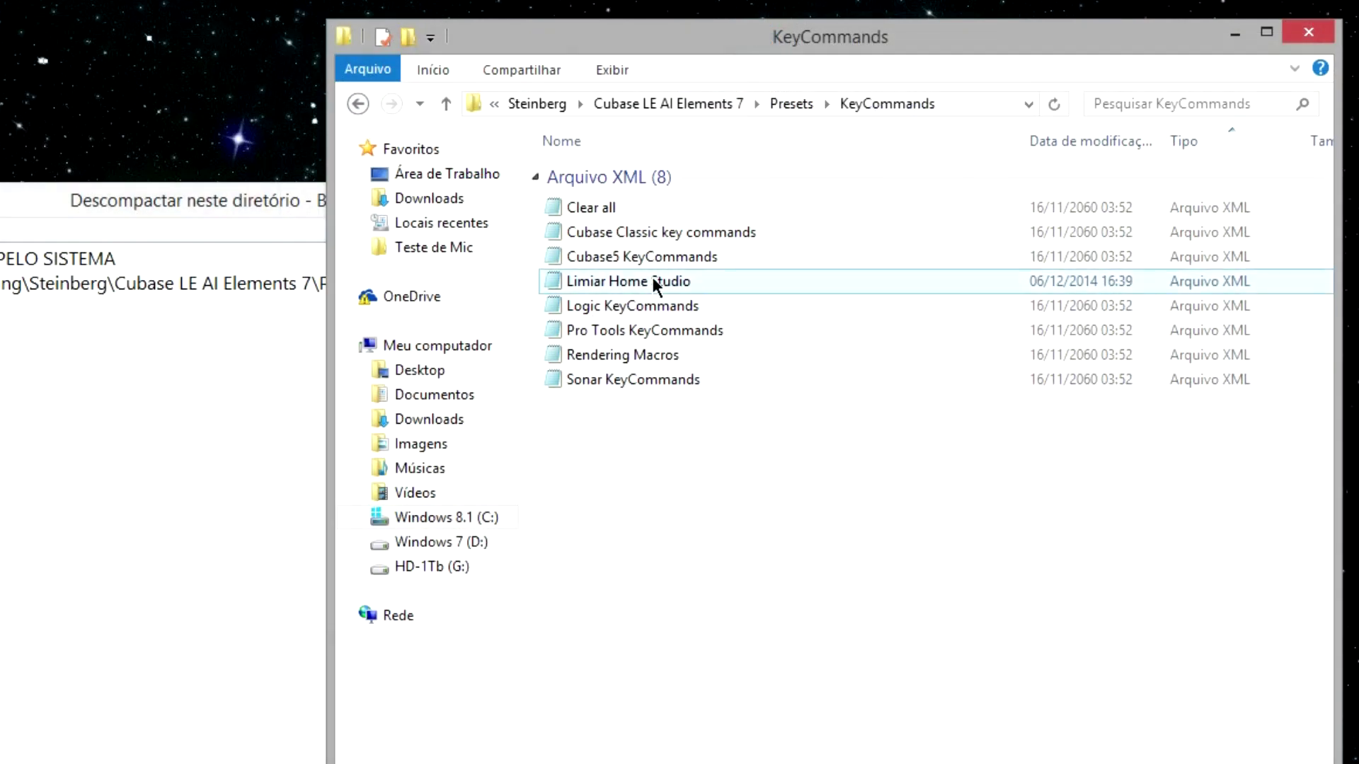
left_click(922, 170)
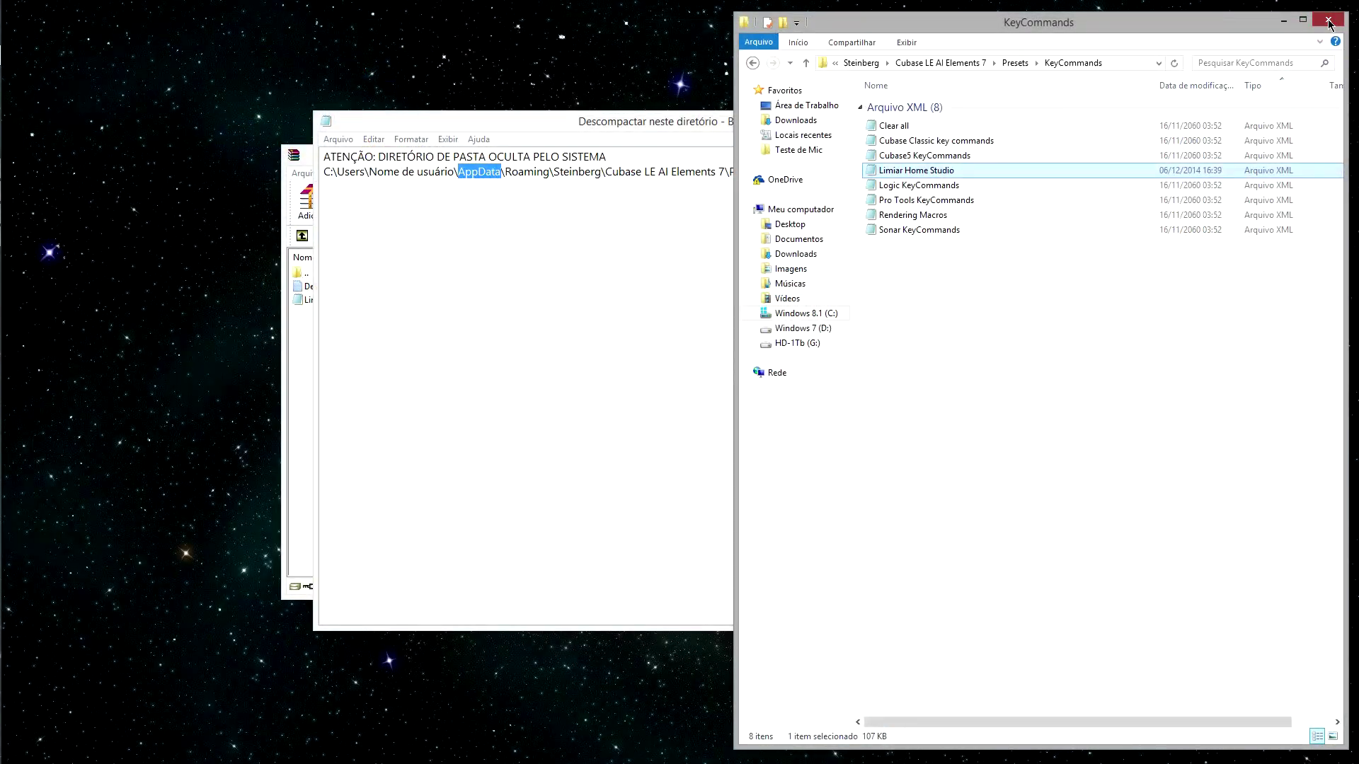
left_click(1326, 22)
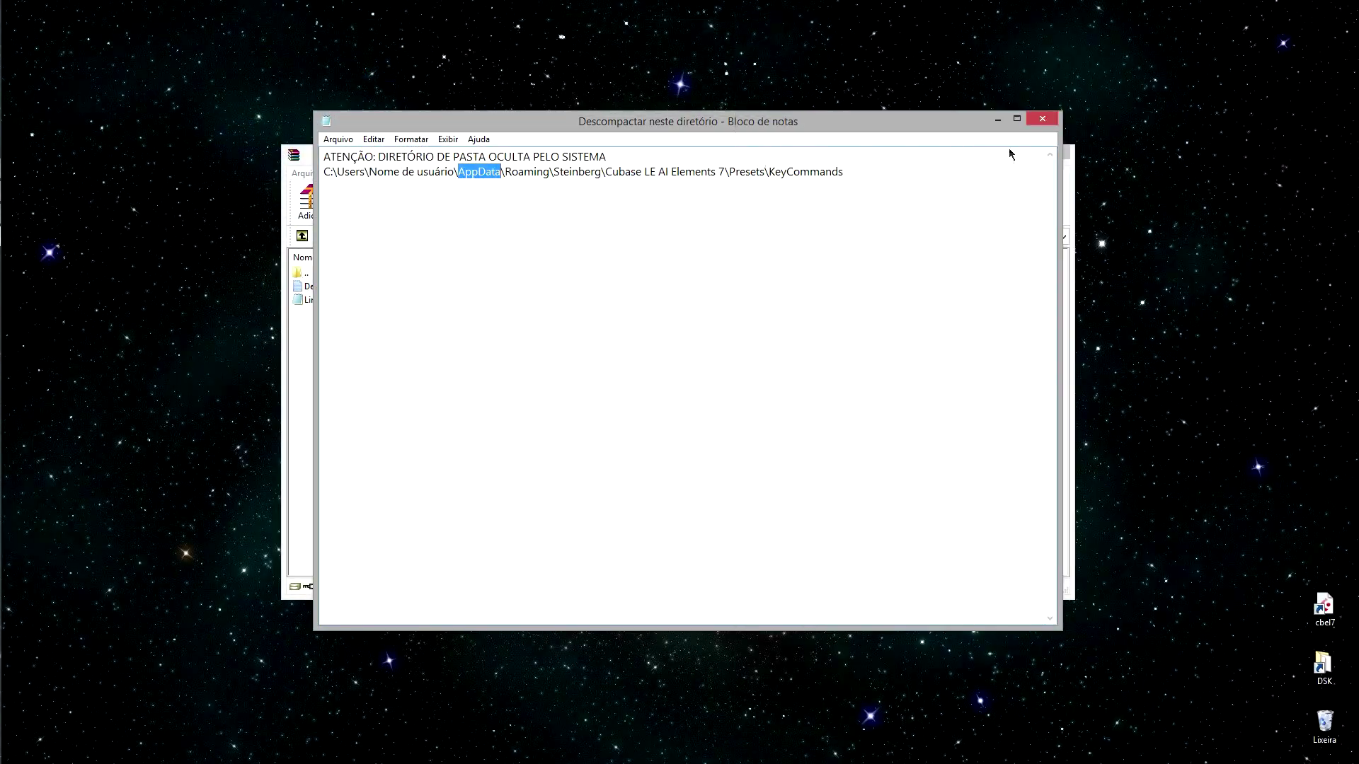
left_click(1042, 120)
left_click(1058, 151)
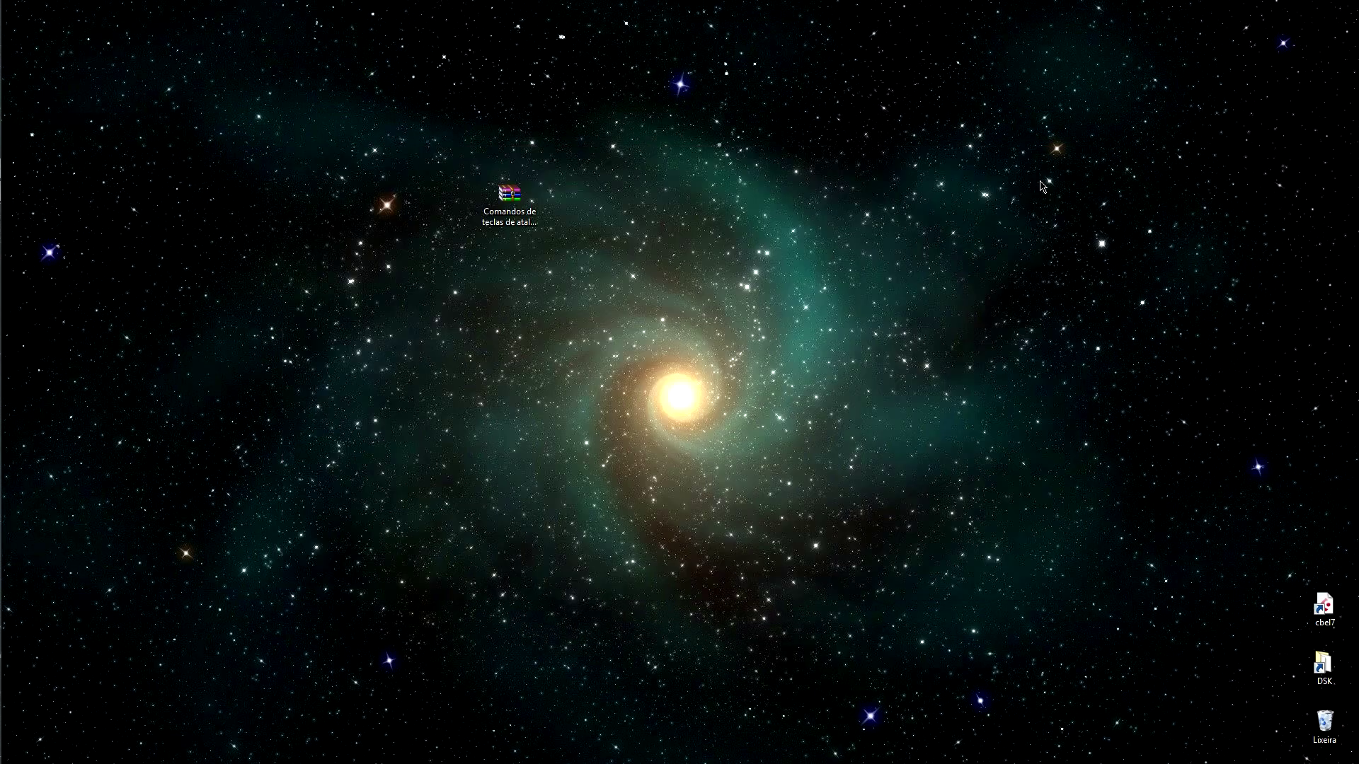
- Switch to Cubase and apply the "Limiar Home Studio" preset in the key commands settings
left_click(25, 191)
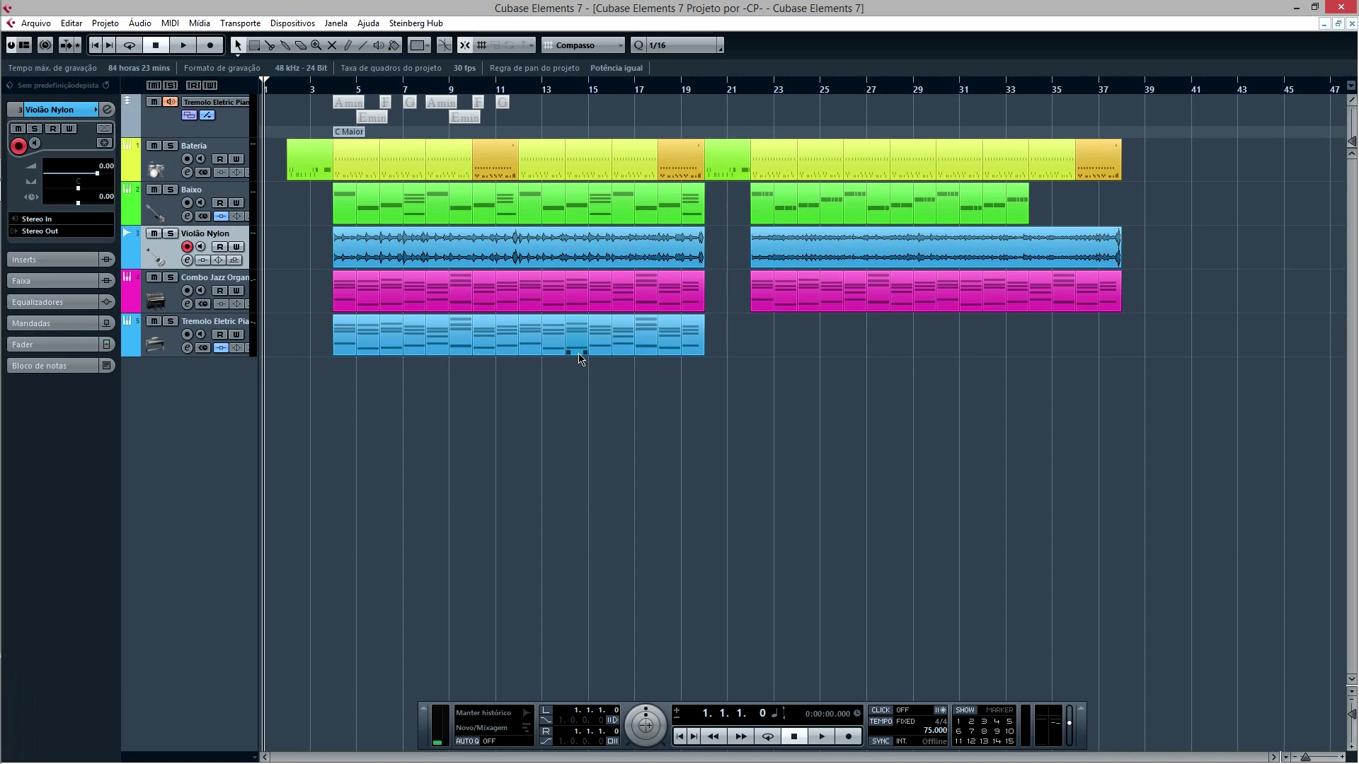
left_click(36, 22)
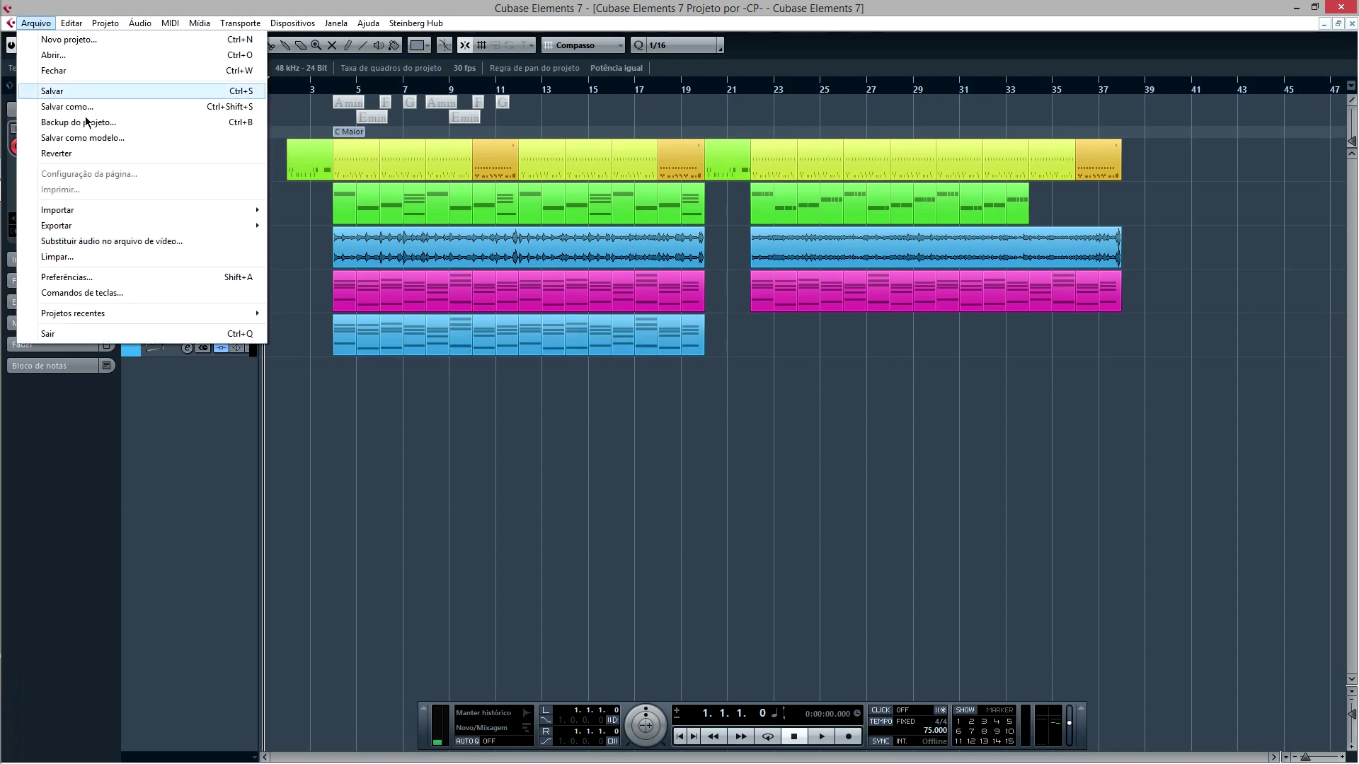
left_click(131, 293)
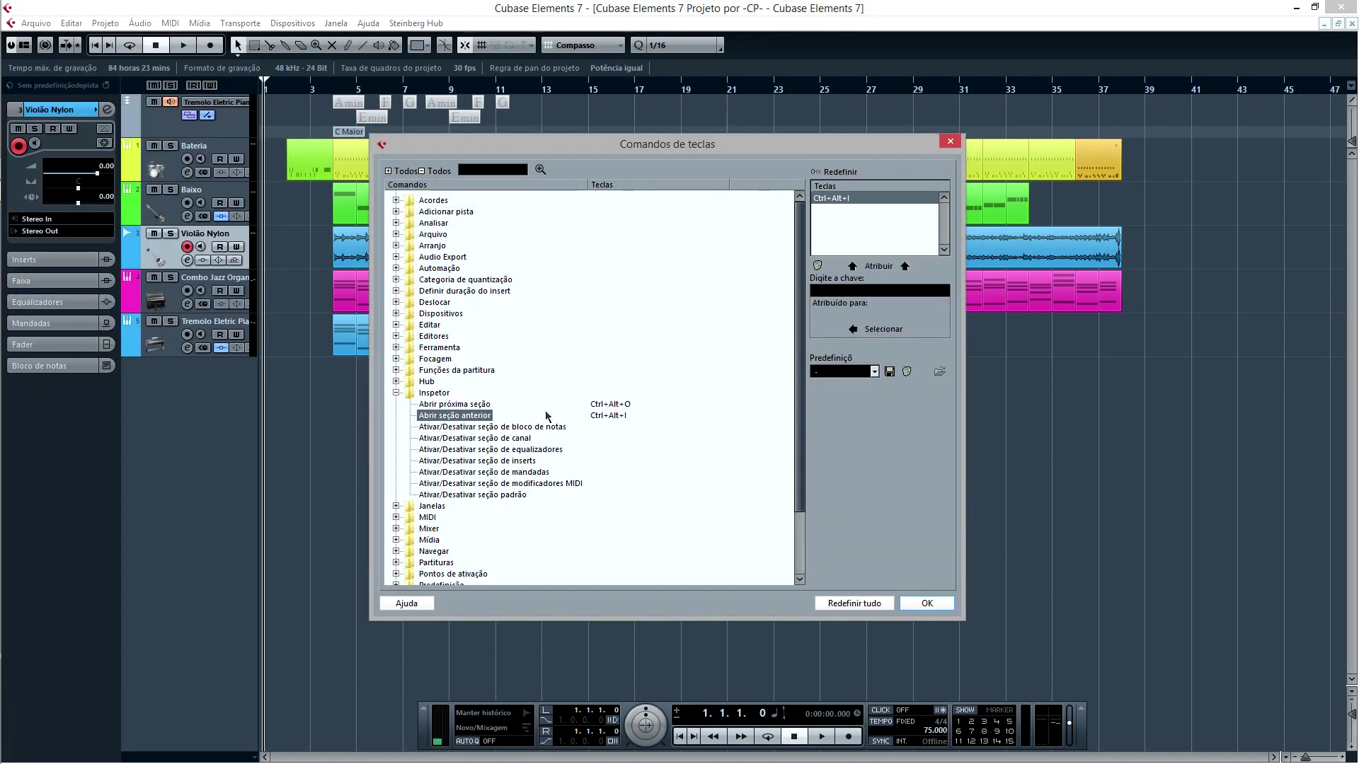
left_click(396, 392)
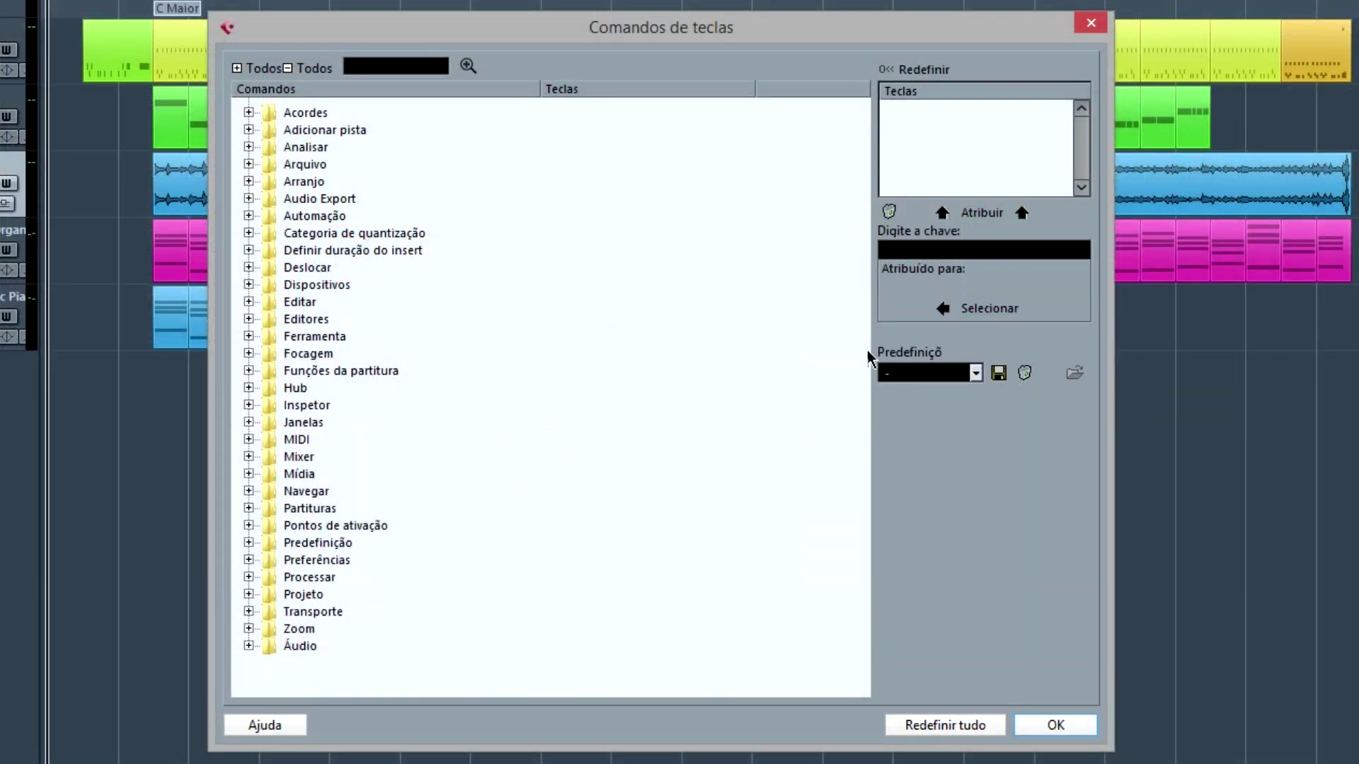
left_click(976, 373)
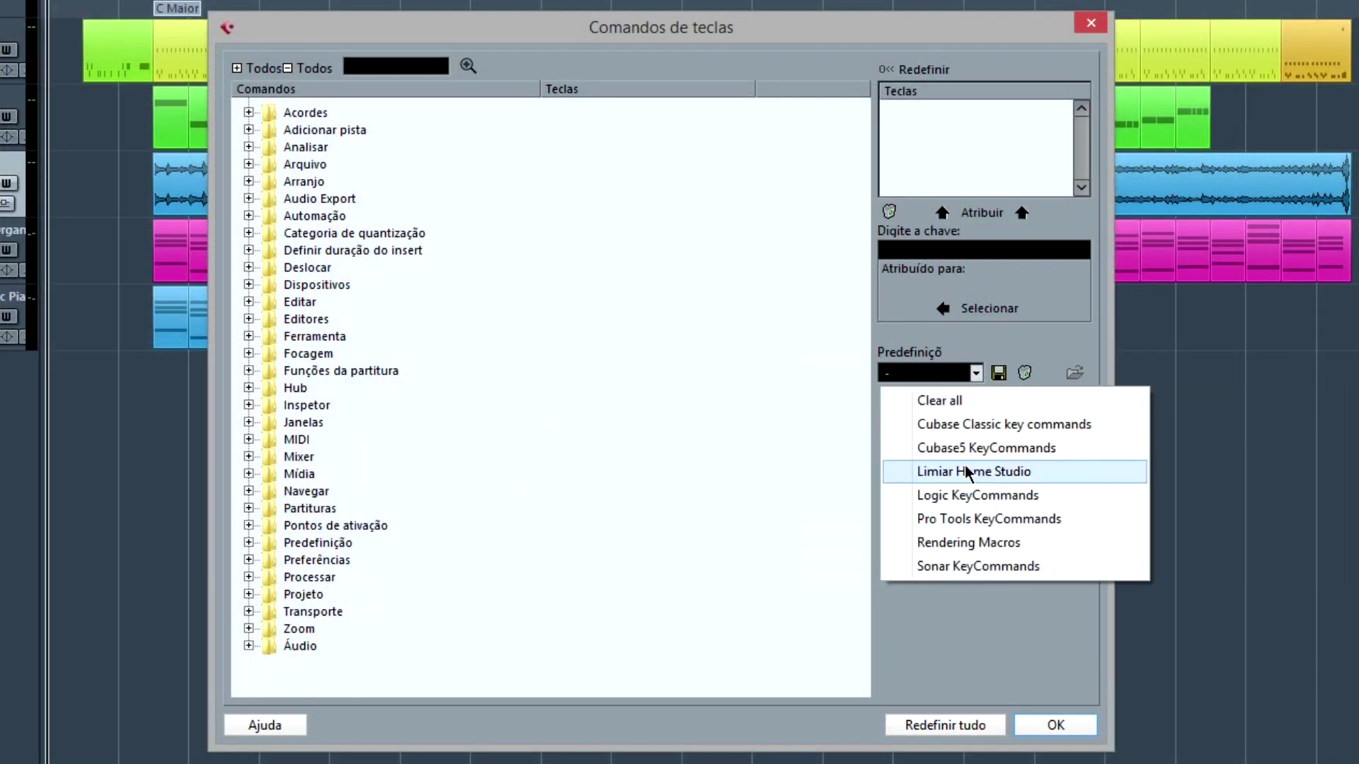
left_click(1073, 472)
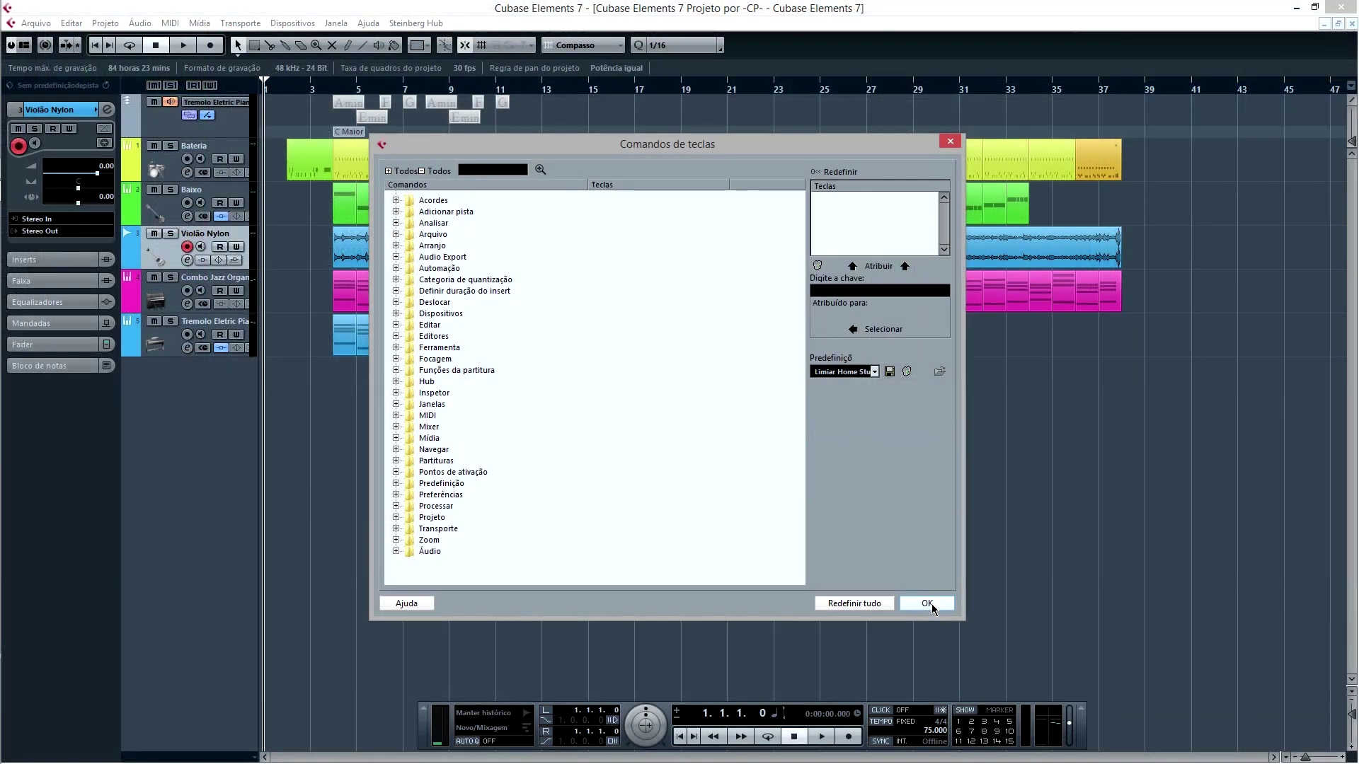
left_click(927, 603)
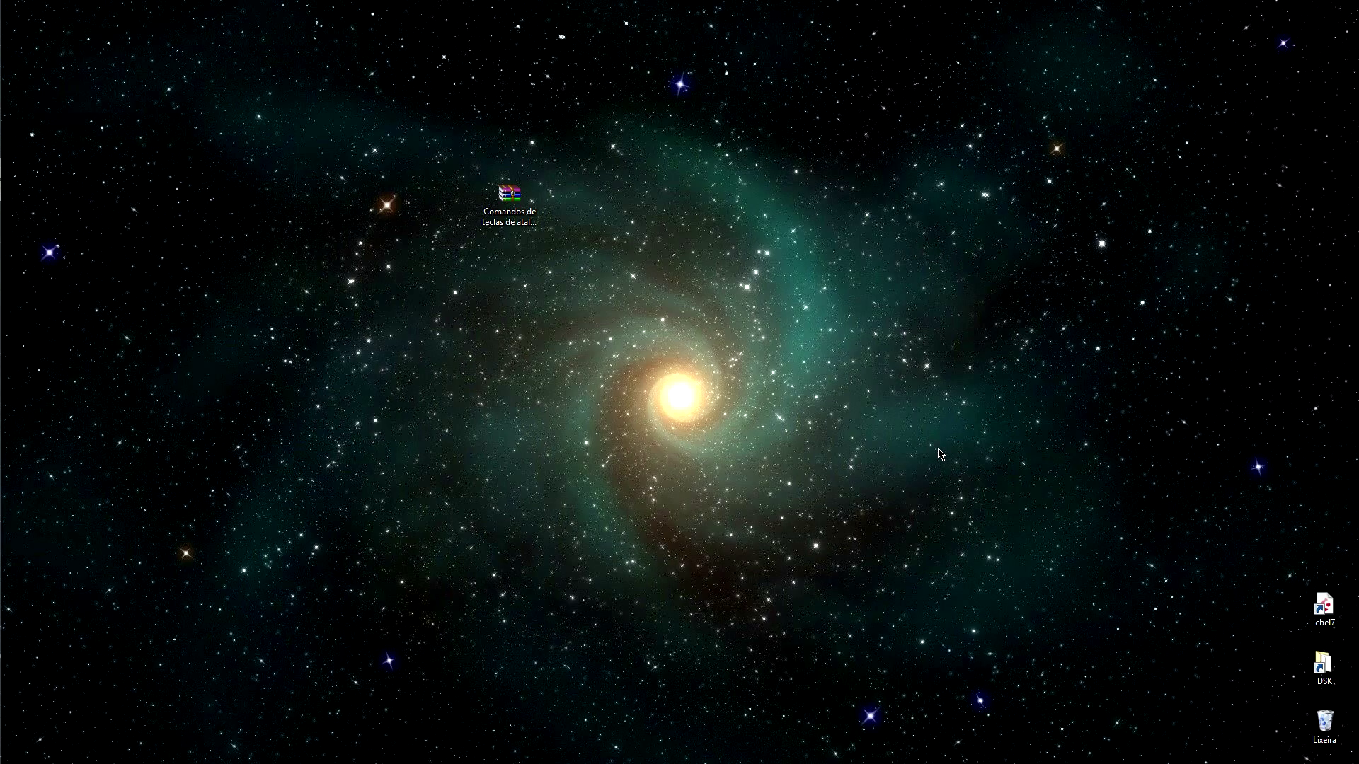
- In File Explorer, browse drive C: to Steinberg inside "Arquivos de Programas (x86)" and select the "Cubase LE AI Elements 7" folder
key("super+e")
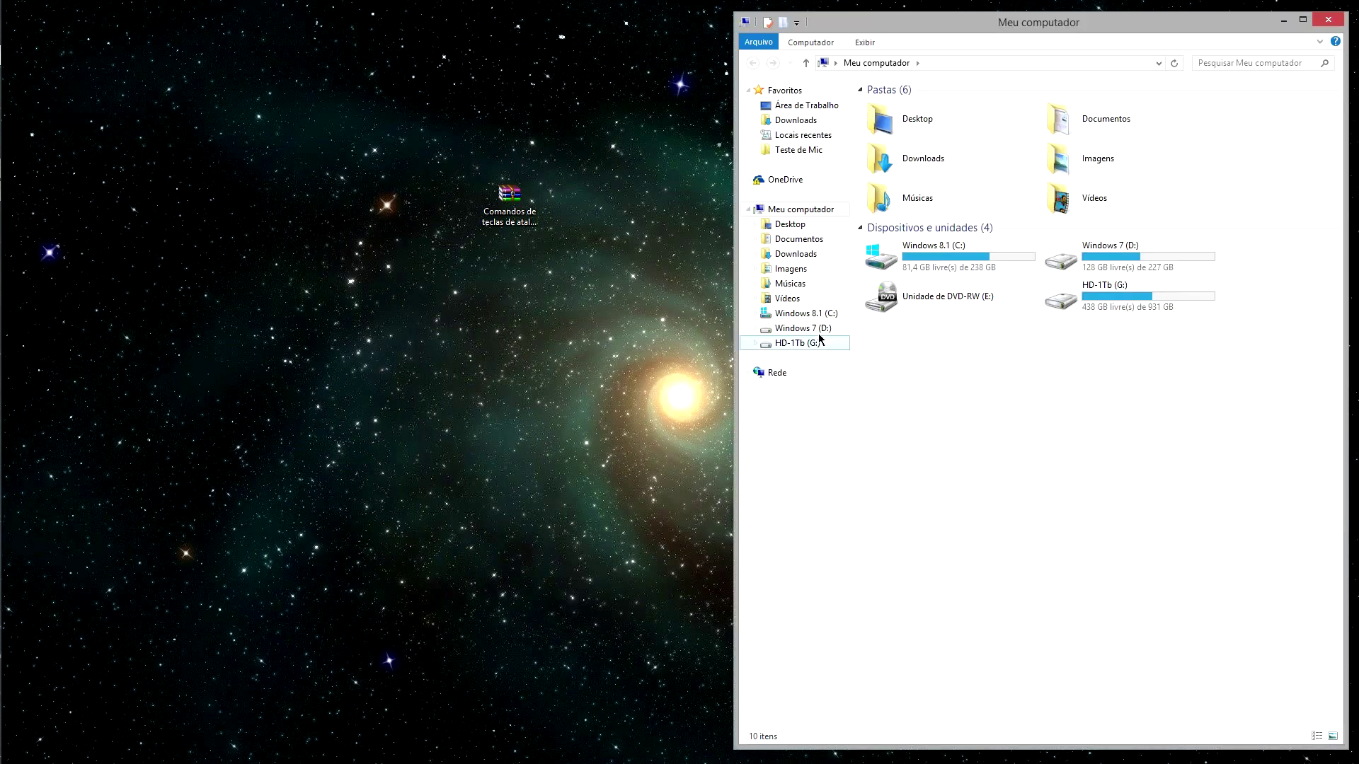
left_click(801, 316)
double_click(932, 194)
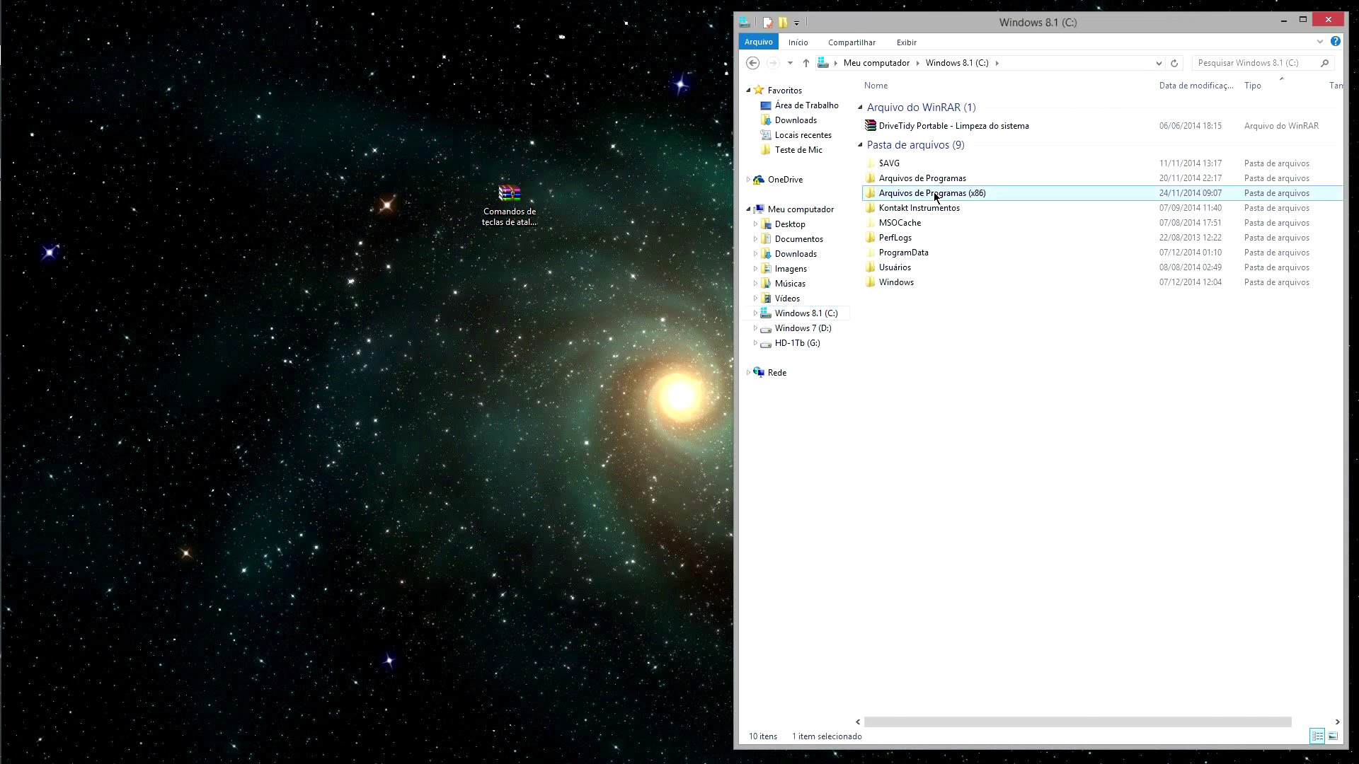
type("st")
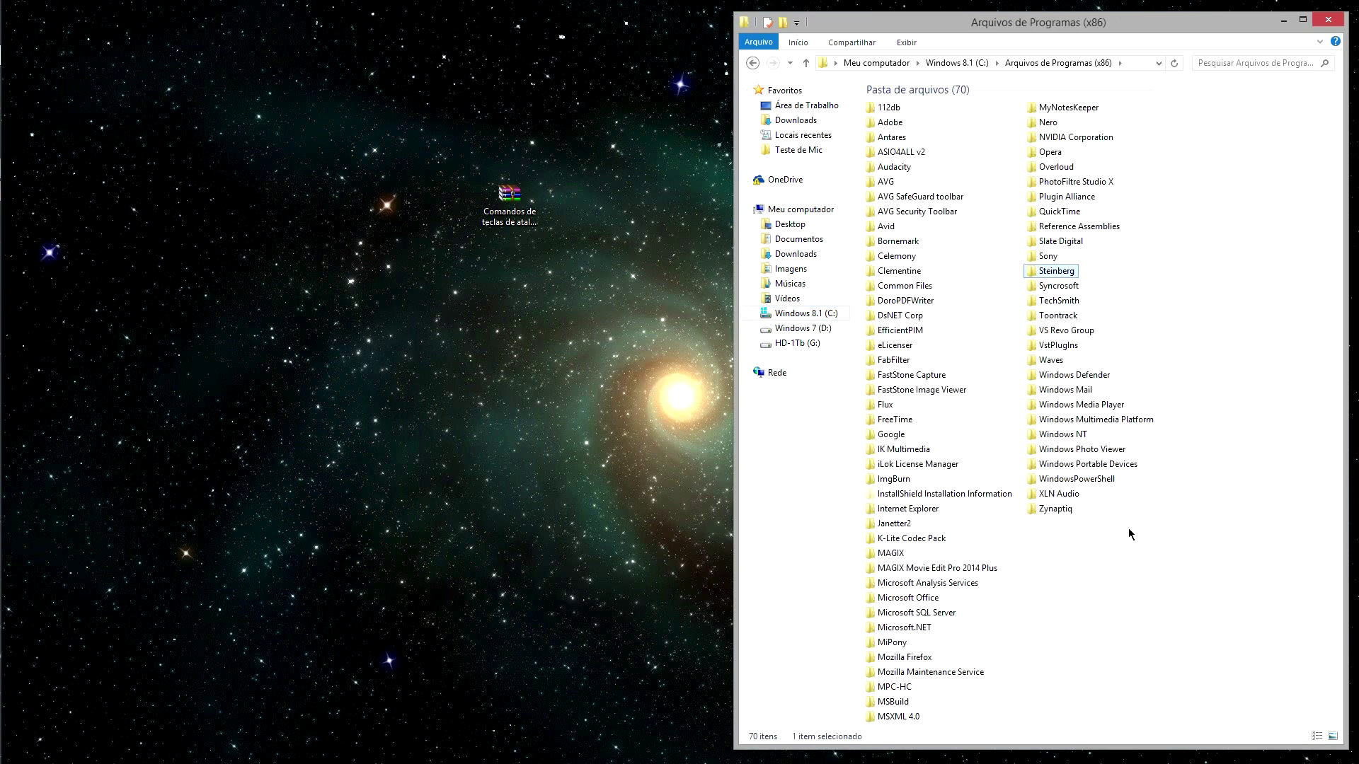
key("Return")
left_click(941, 155)
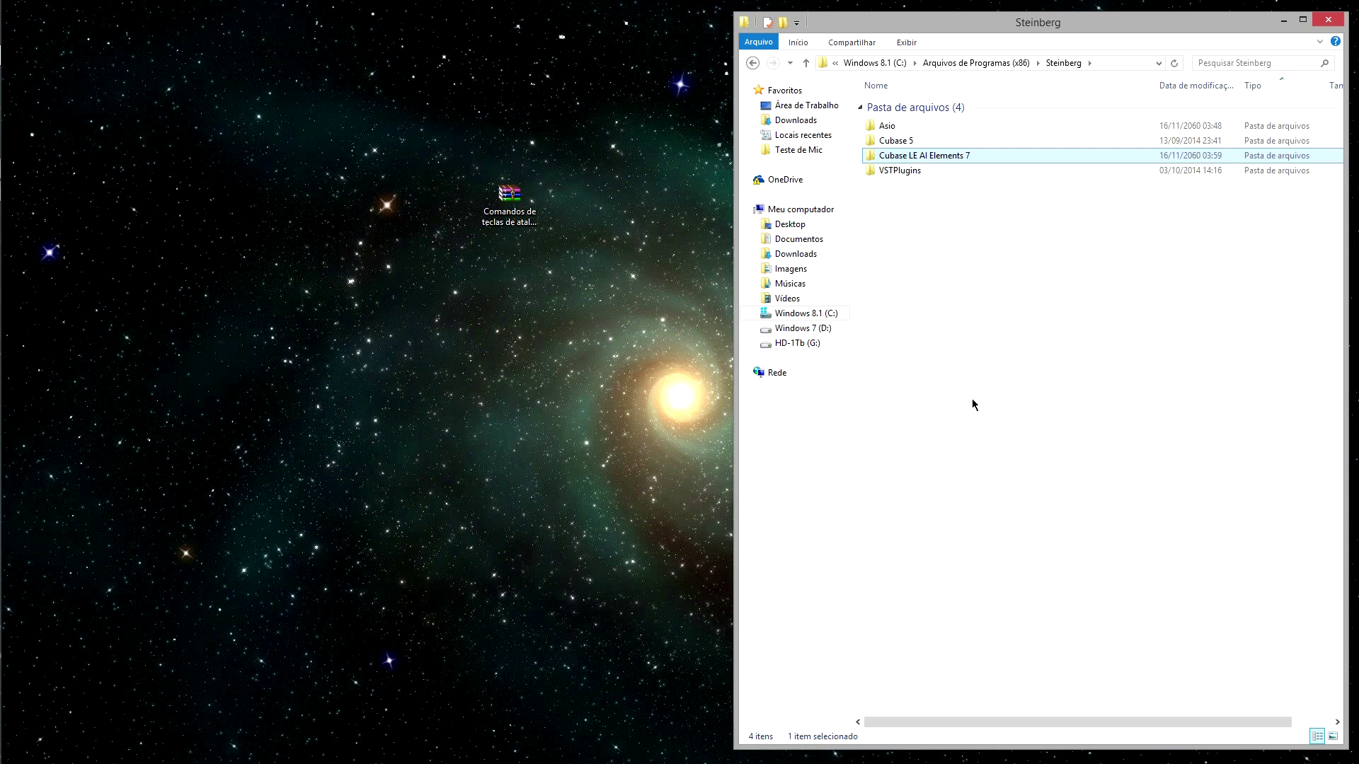
- Close File Explorer and switch back to the Cubase project
left_click(1328, 20)
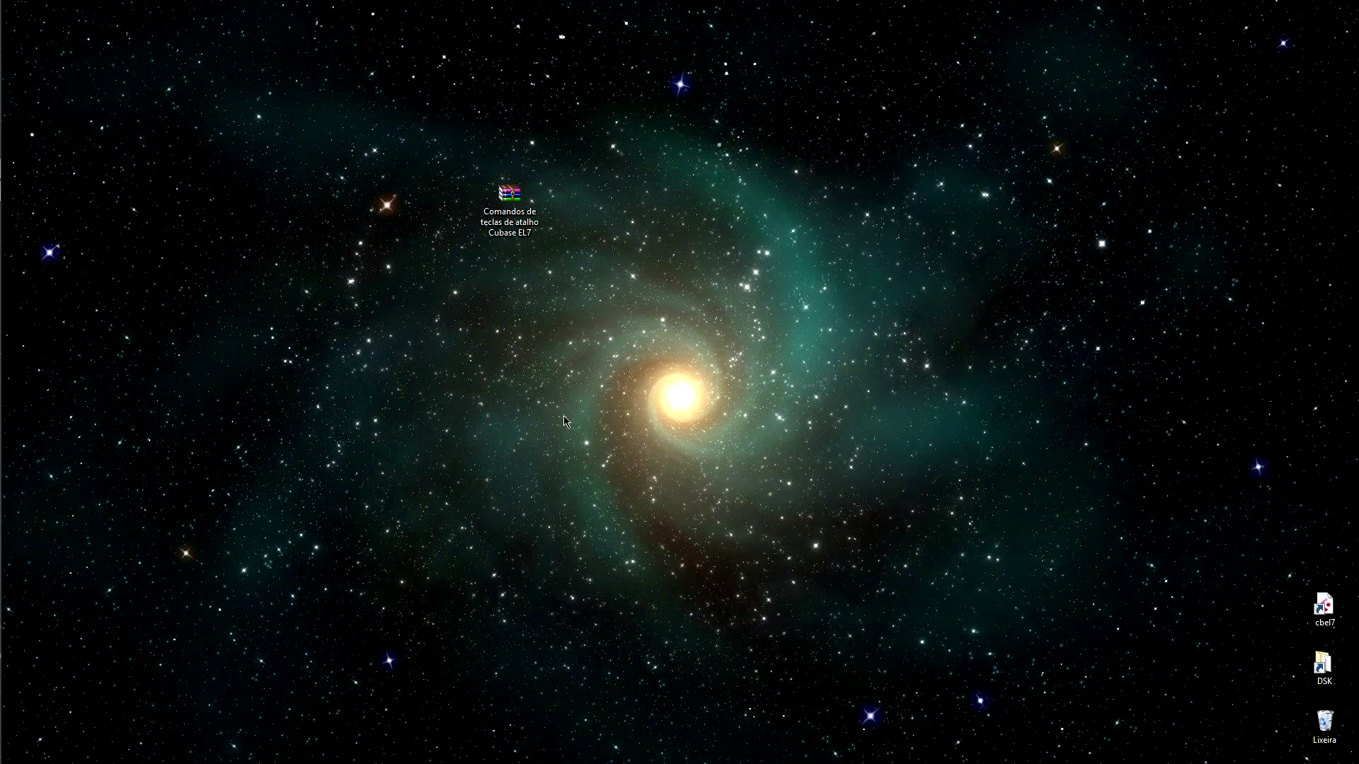
mouse_move(2, 361)
left_click(21, 192)
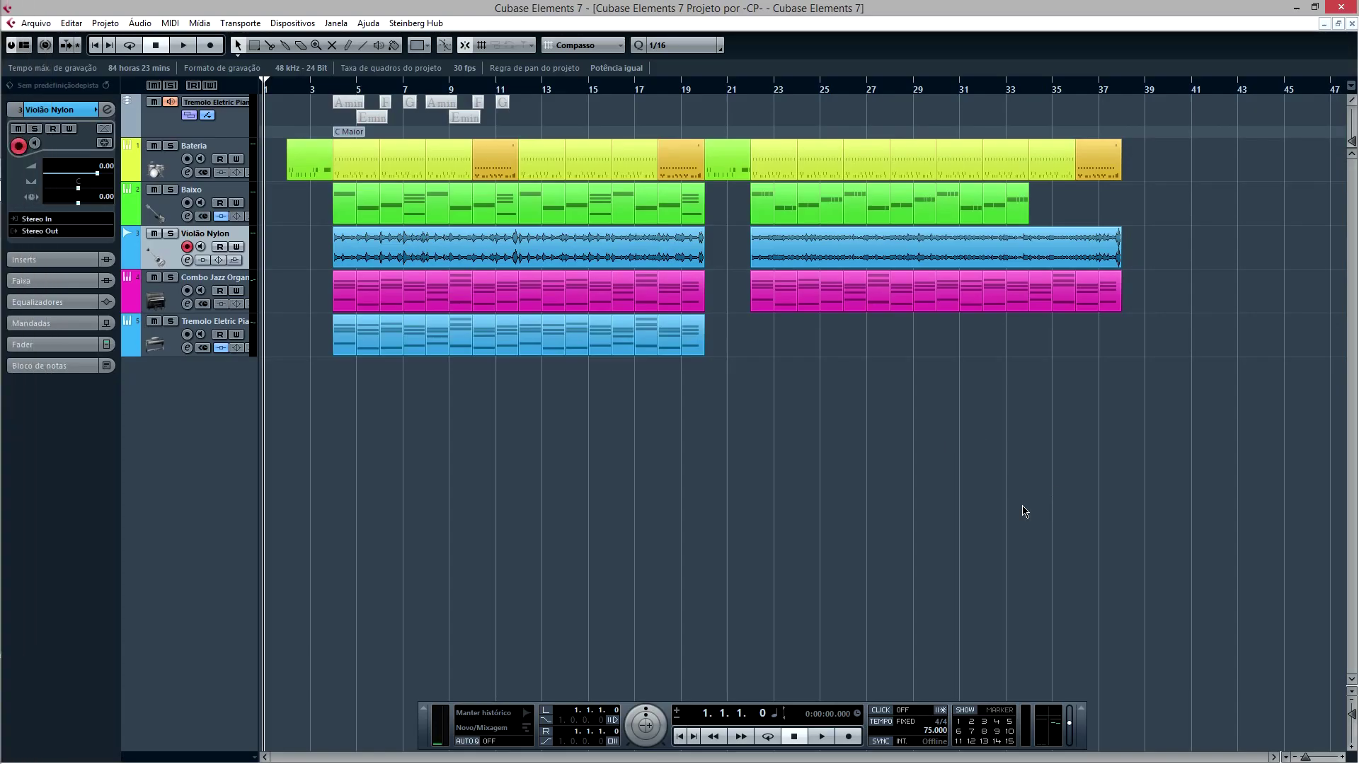